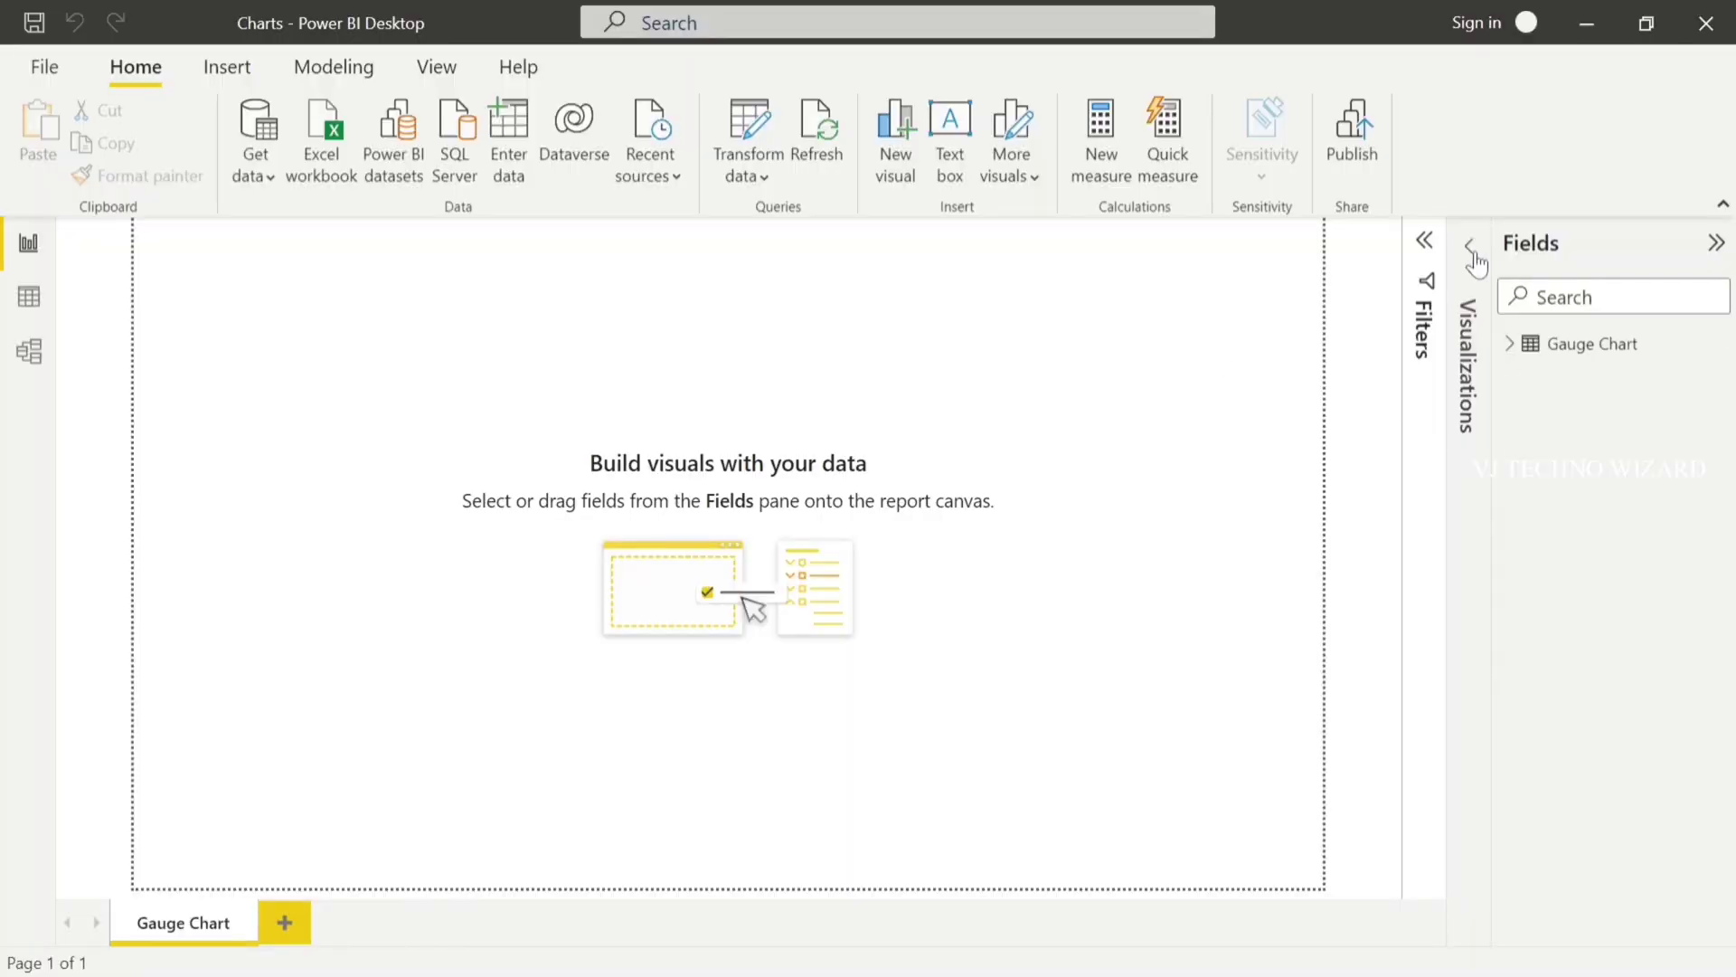
Add a gauge visual, moved toward the page centre and enlarged.
{"action": "left_click", "coordinate": [1472, 249]}
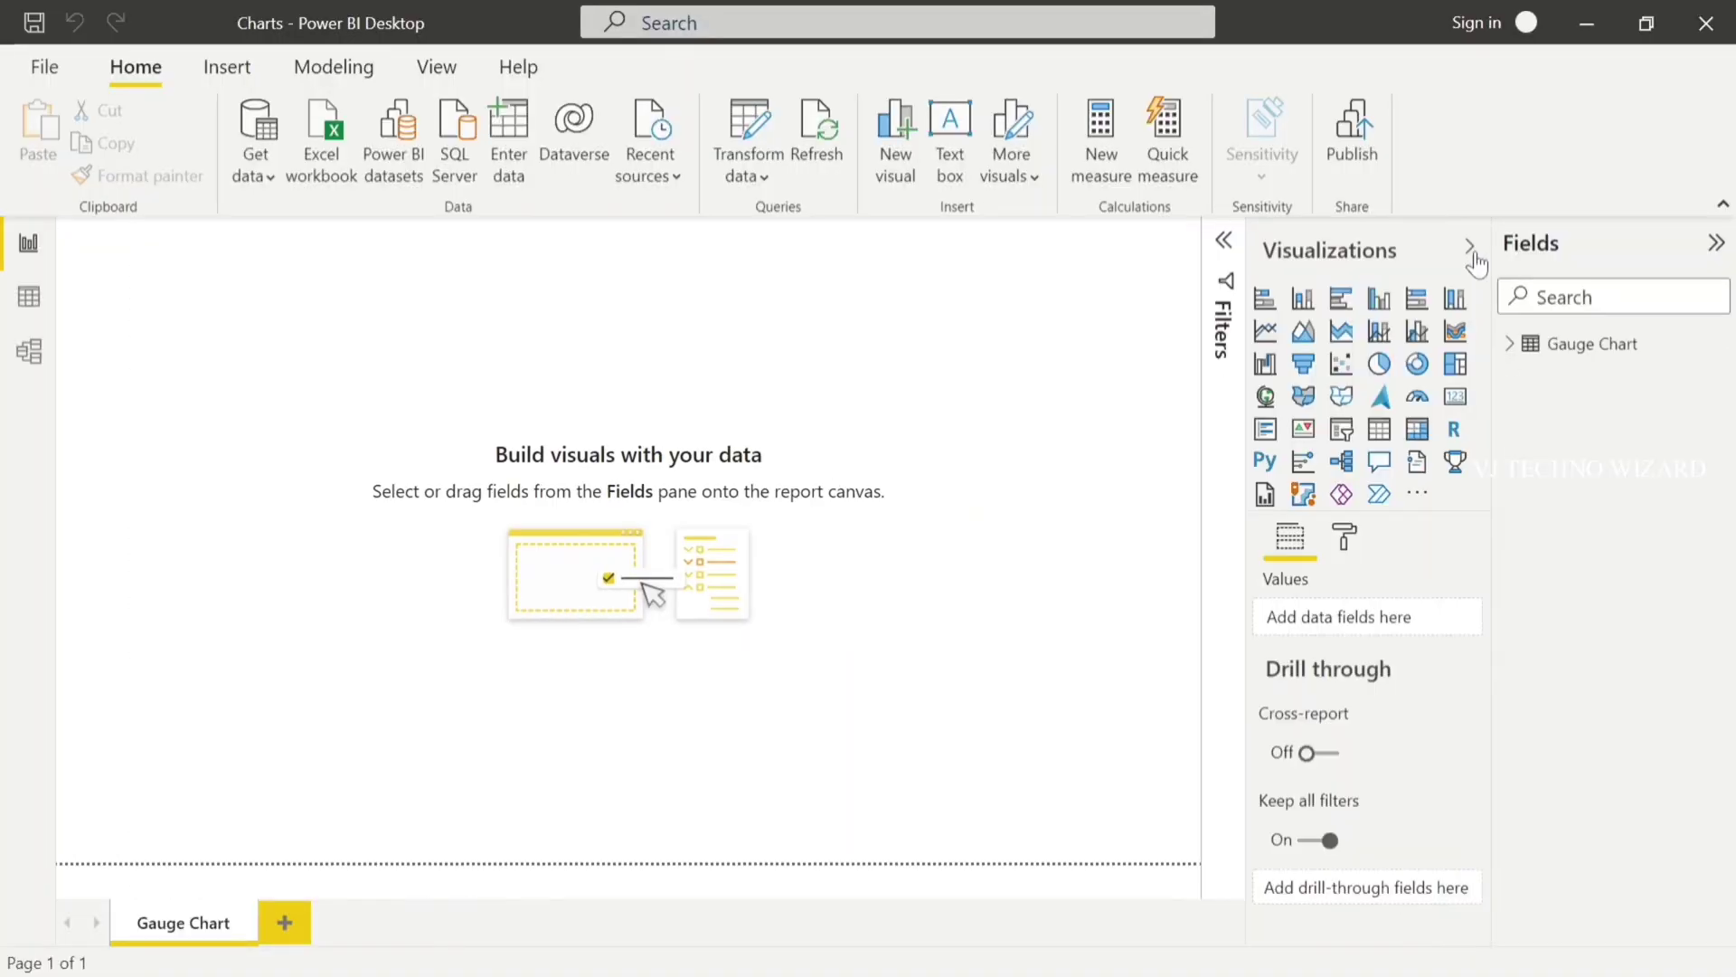
{"action": "left_click", "coordinate": [1520, 343]}
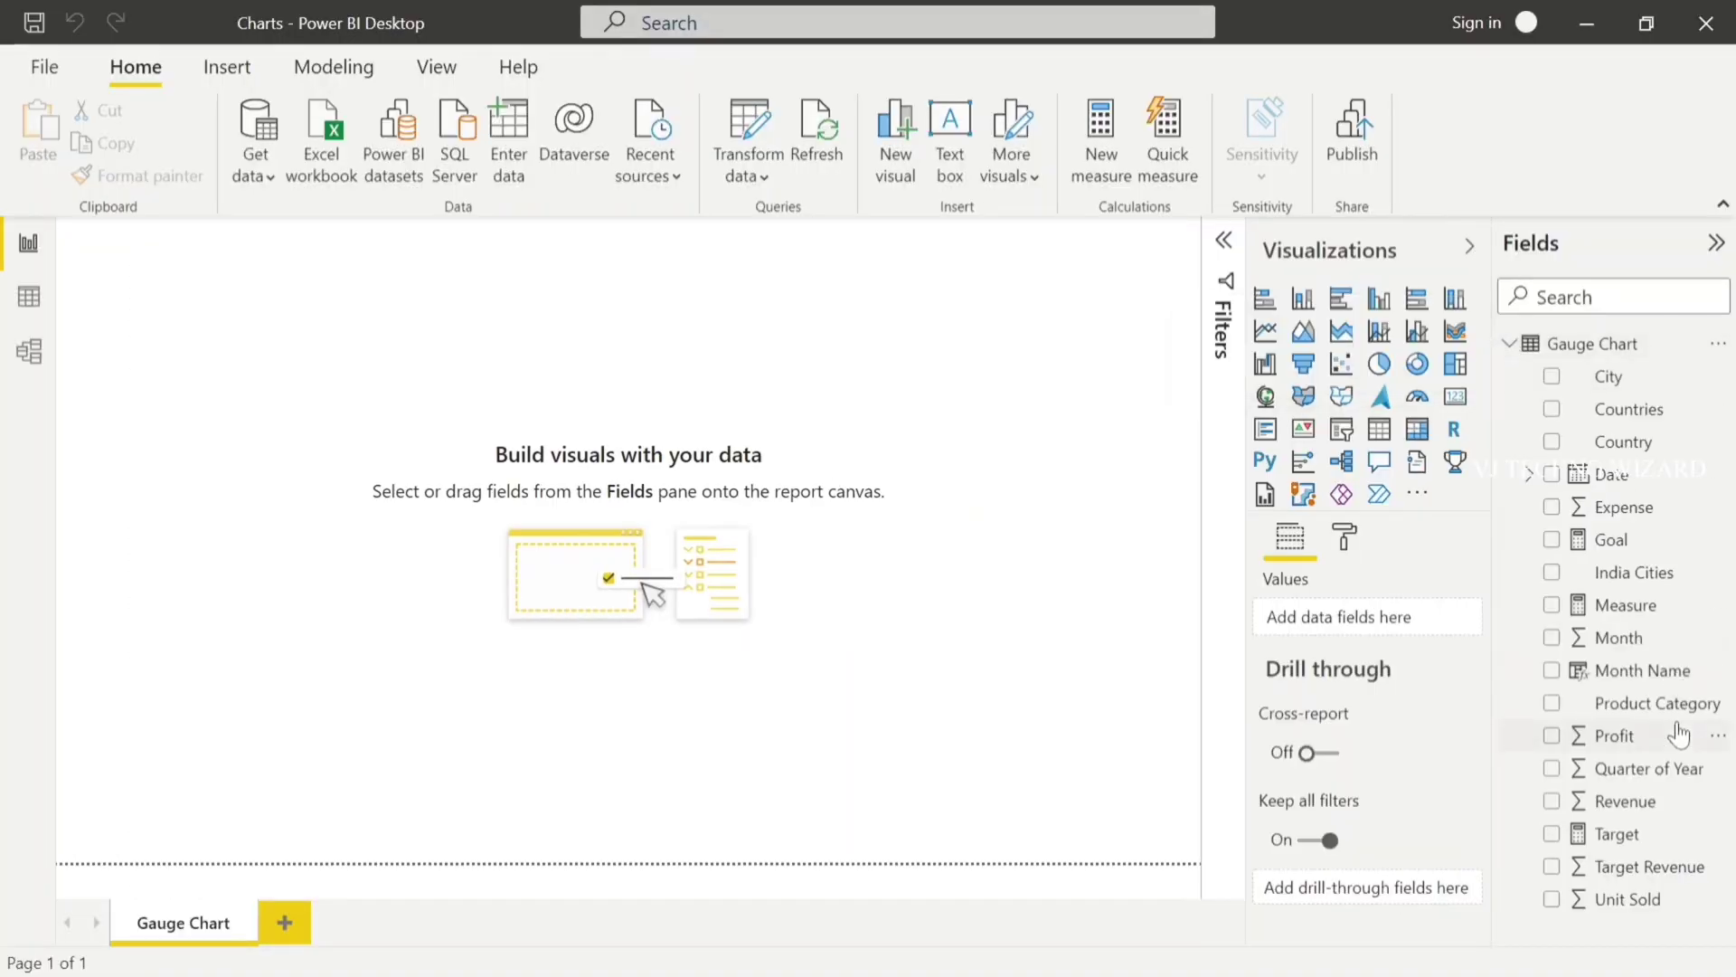
{"action": "left_click", "coordinate": [1420, 405]}
{"action": "left_click_drag", "start_coordinate": [151, 344], "coordinate": [501, 501]}
{"action": "left_click_drag", "start_coordinate": [664, 627], "coordinate": [799, 674]}
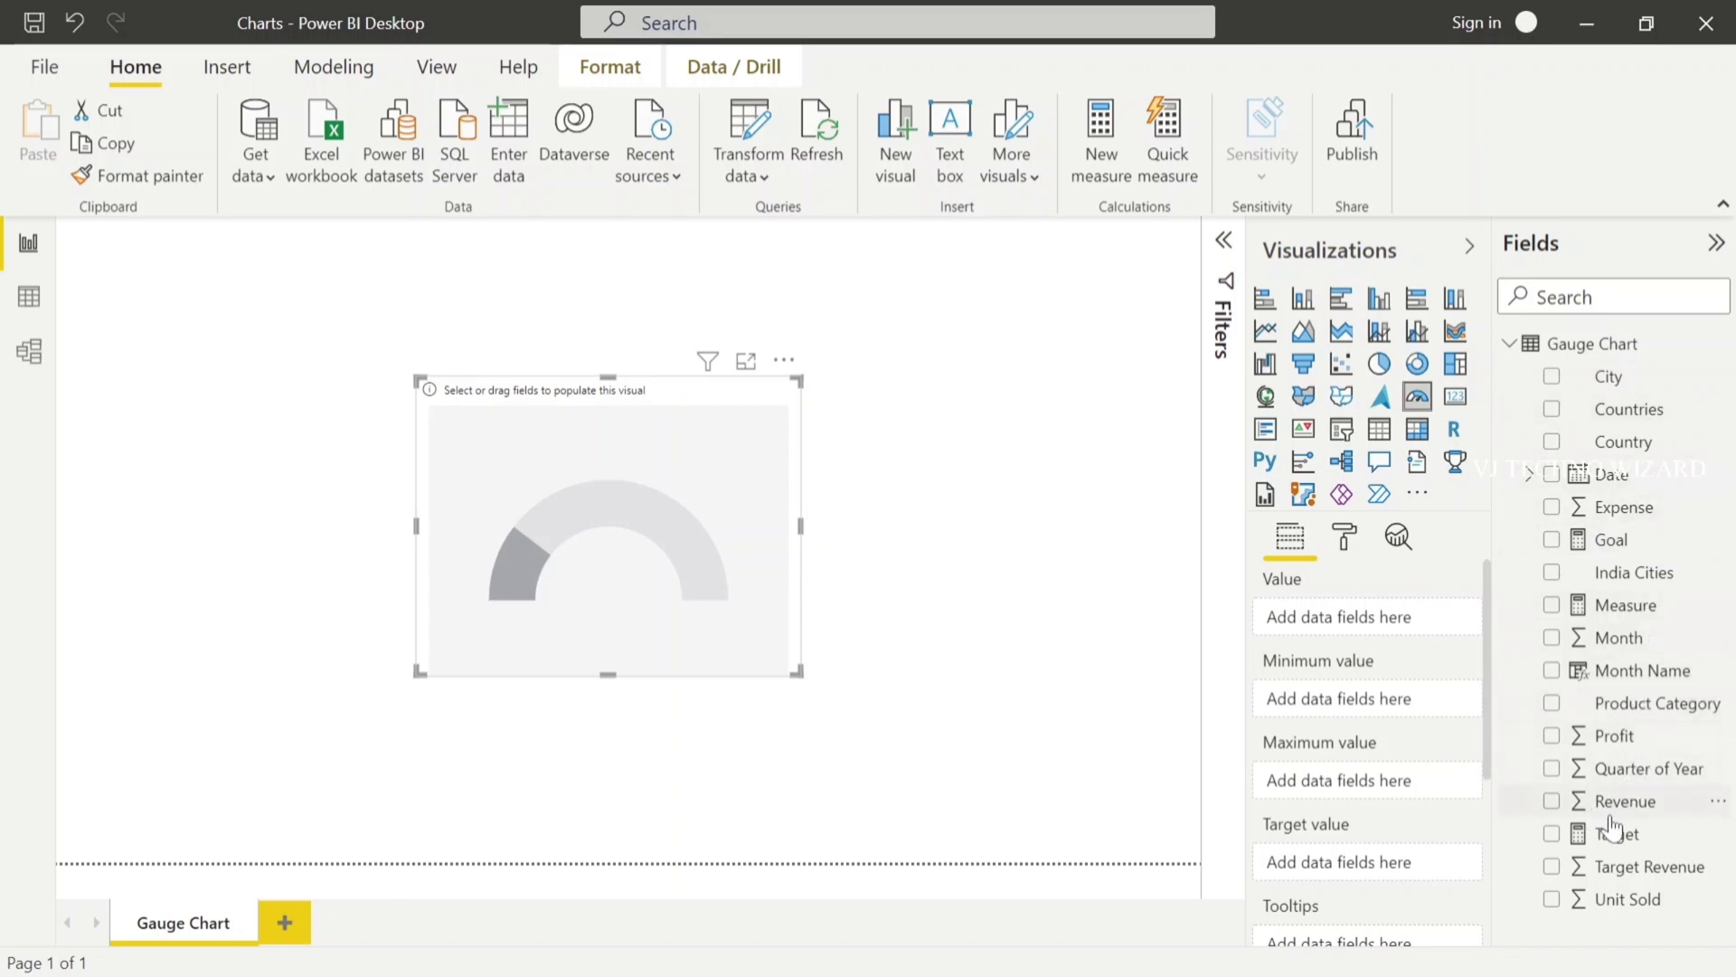
Put Revenue in the gauge's Value and Target Revenue in Target value (22M vs 20M).
{"action": "left_click_drag", "start_coordinate": [1610, 817], "coordinate": [1310, 633]}
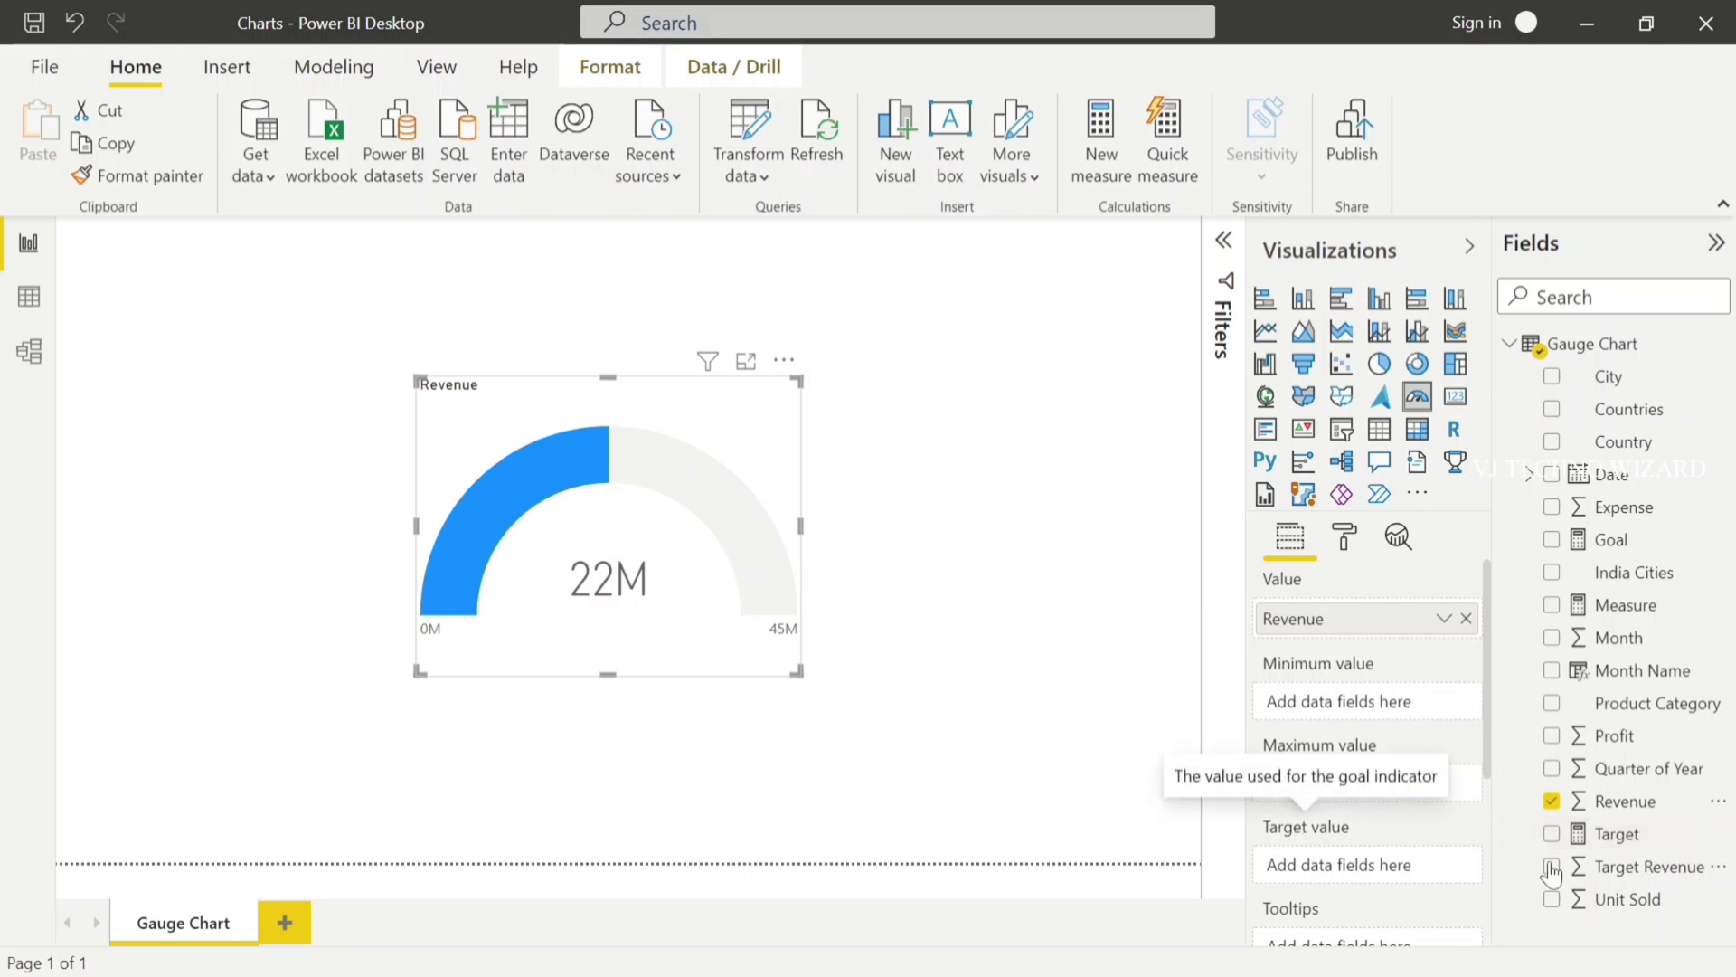
{"action": "left_click_drag", "start_coordinate": [1635, 873], "coordinate": [1387, 867]}
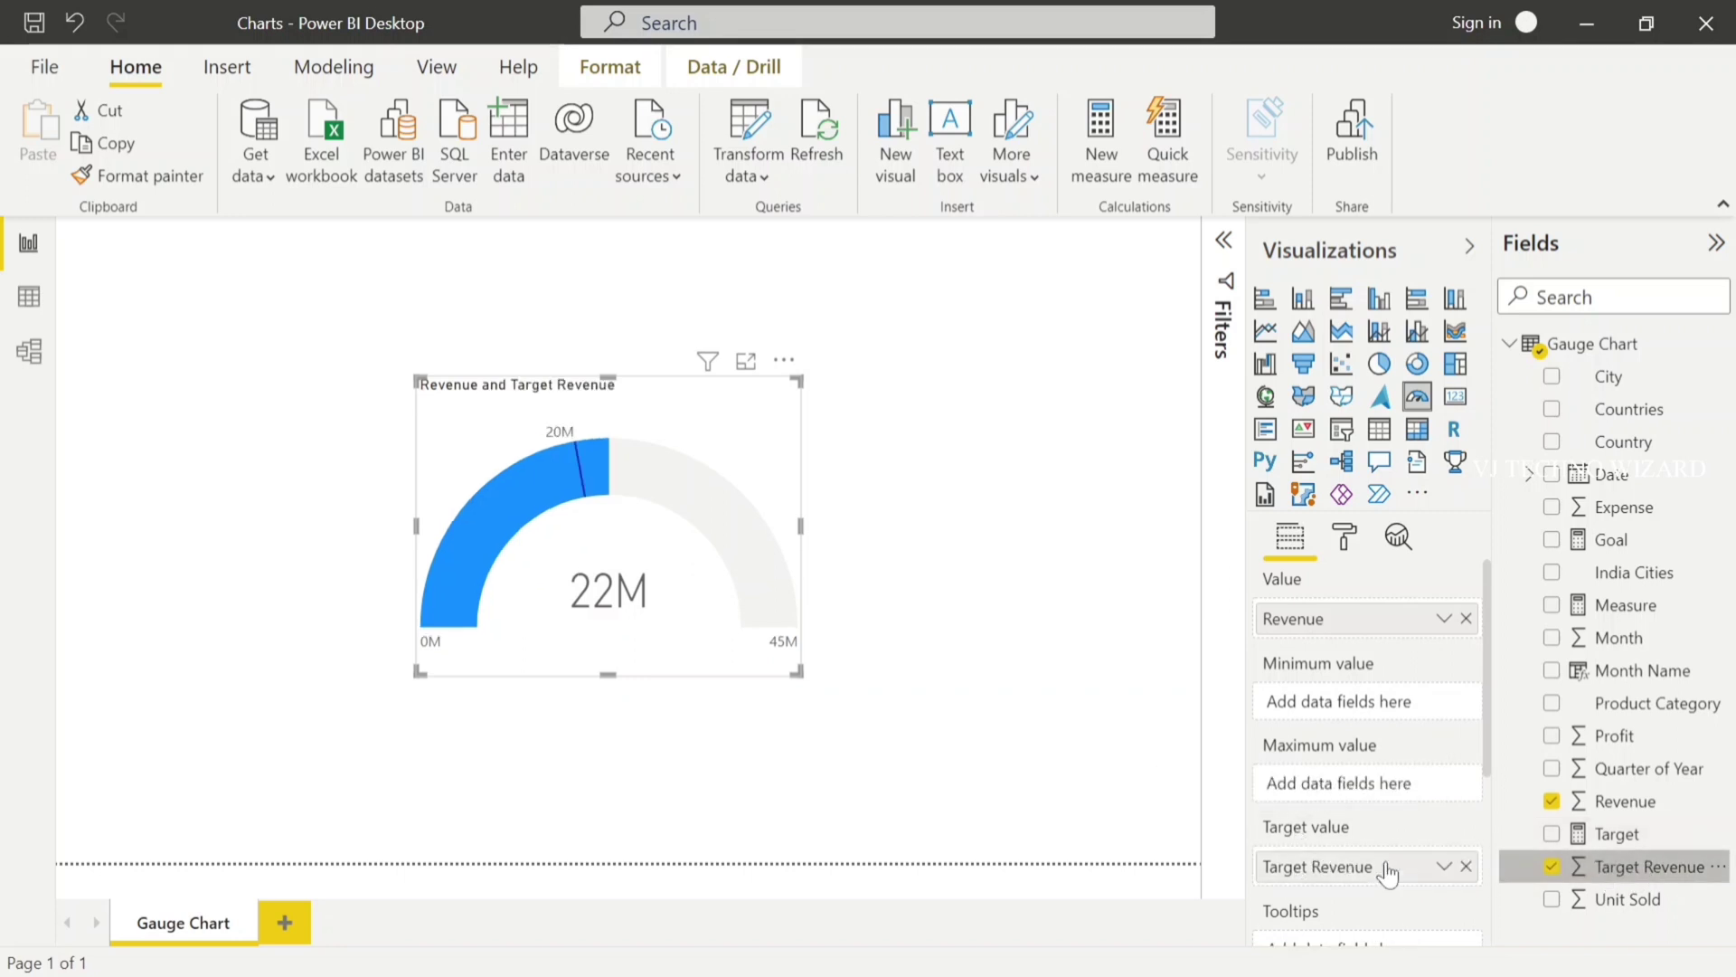
{"action": "left_click", "coordinate": [945, 576]}
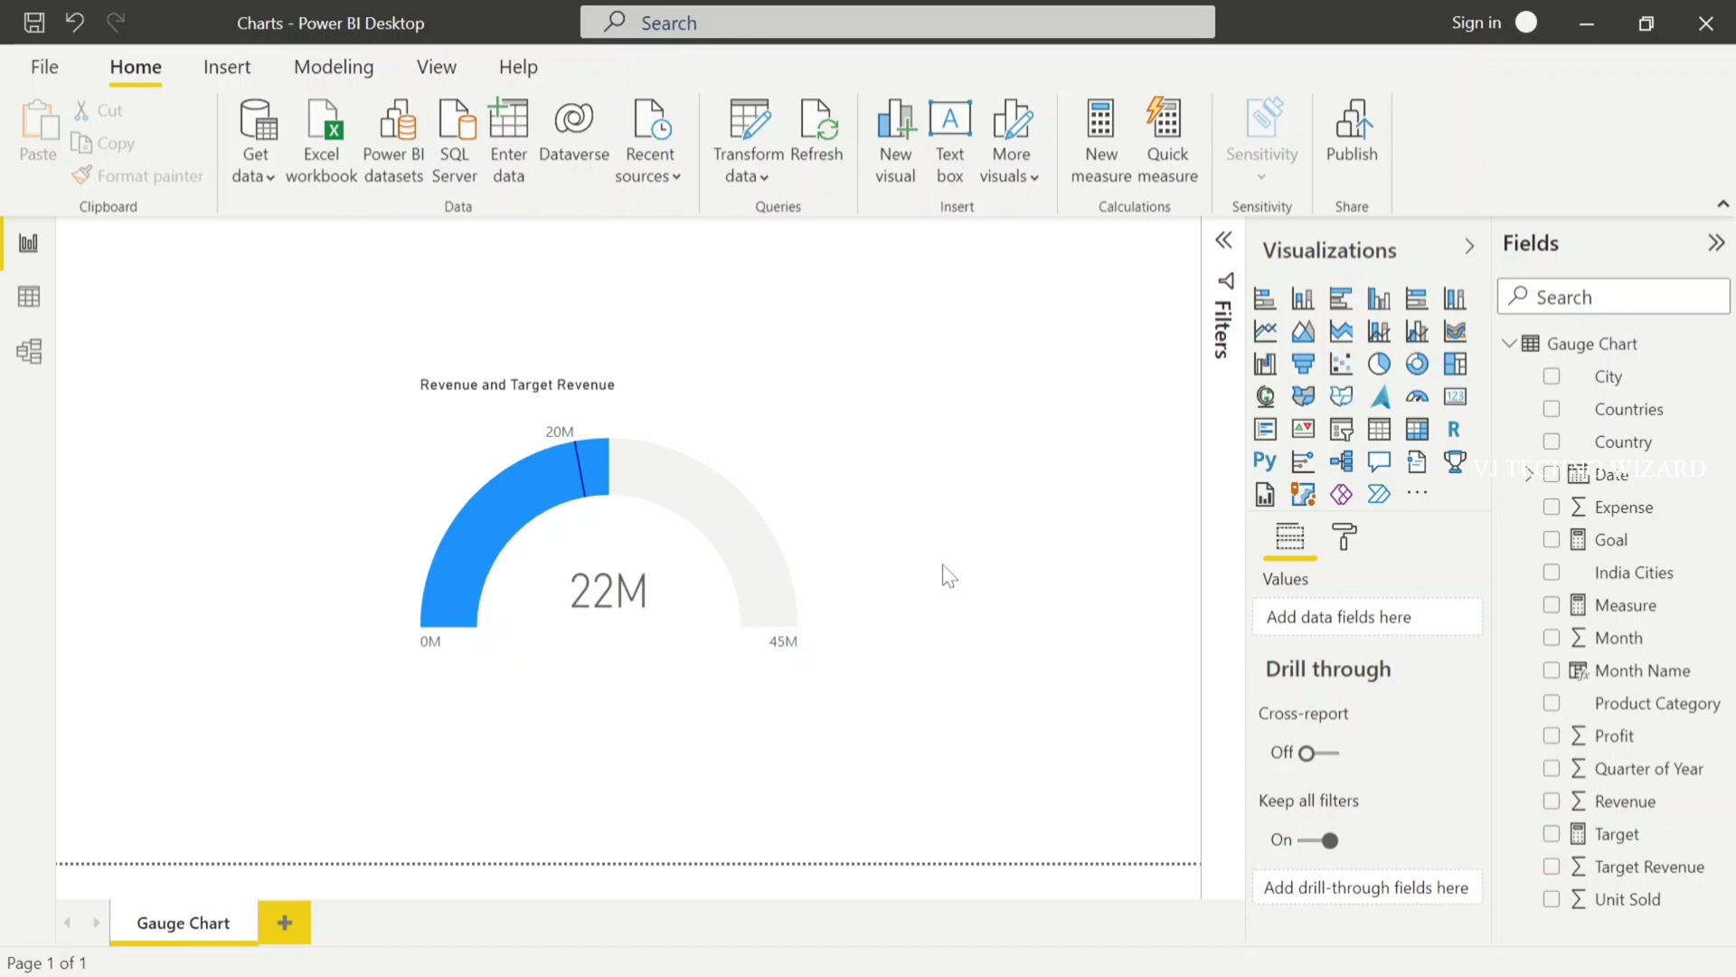
Add a slicer in the page's top-left corner using the Date field.
{"action": "left_click", "coordinate": [1341, 429]}
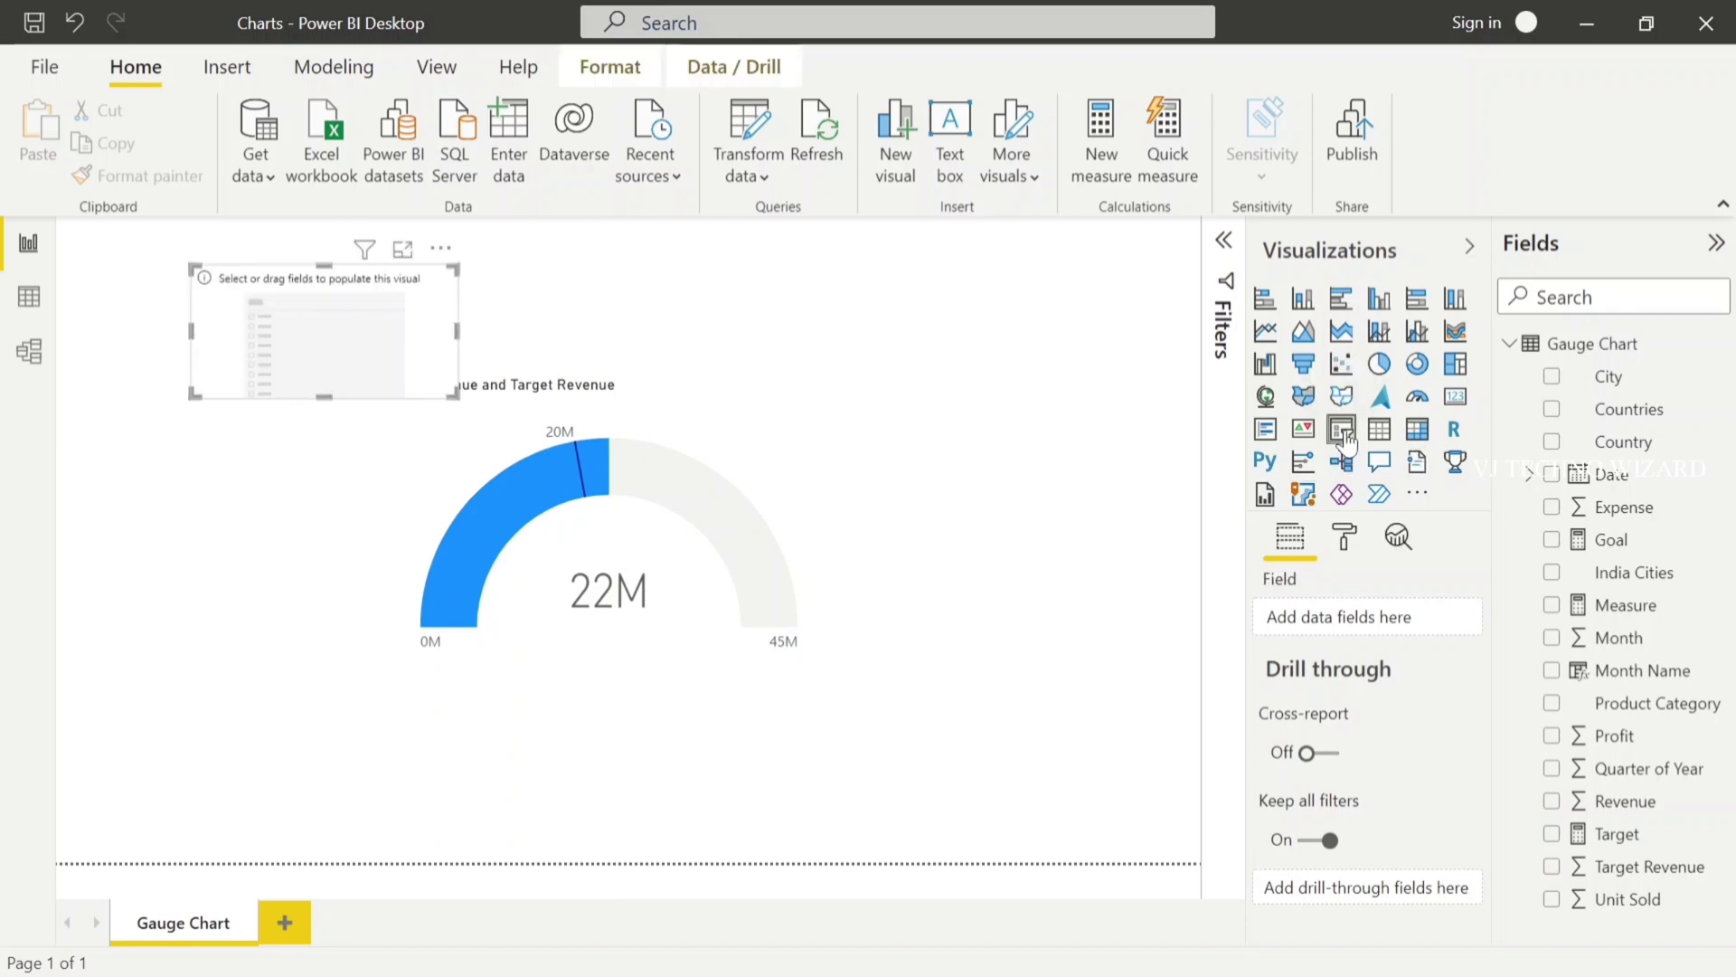
{"action": "left_click_drag", "start_coordinate": [343, 269], "coordinate": [227, 247]}
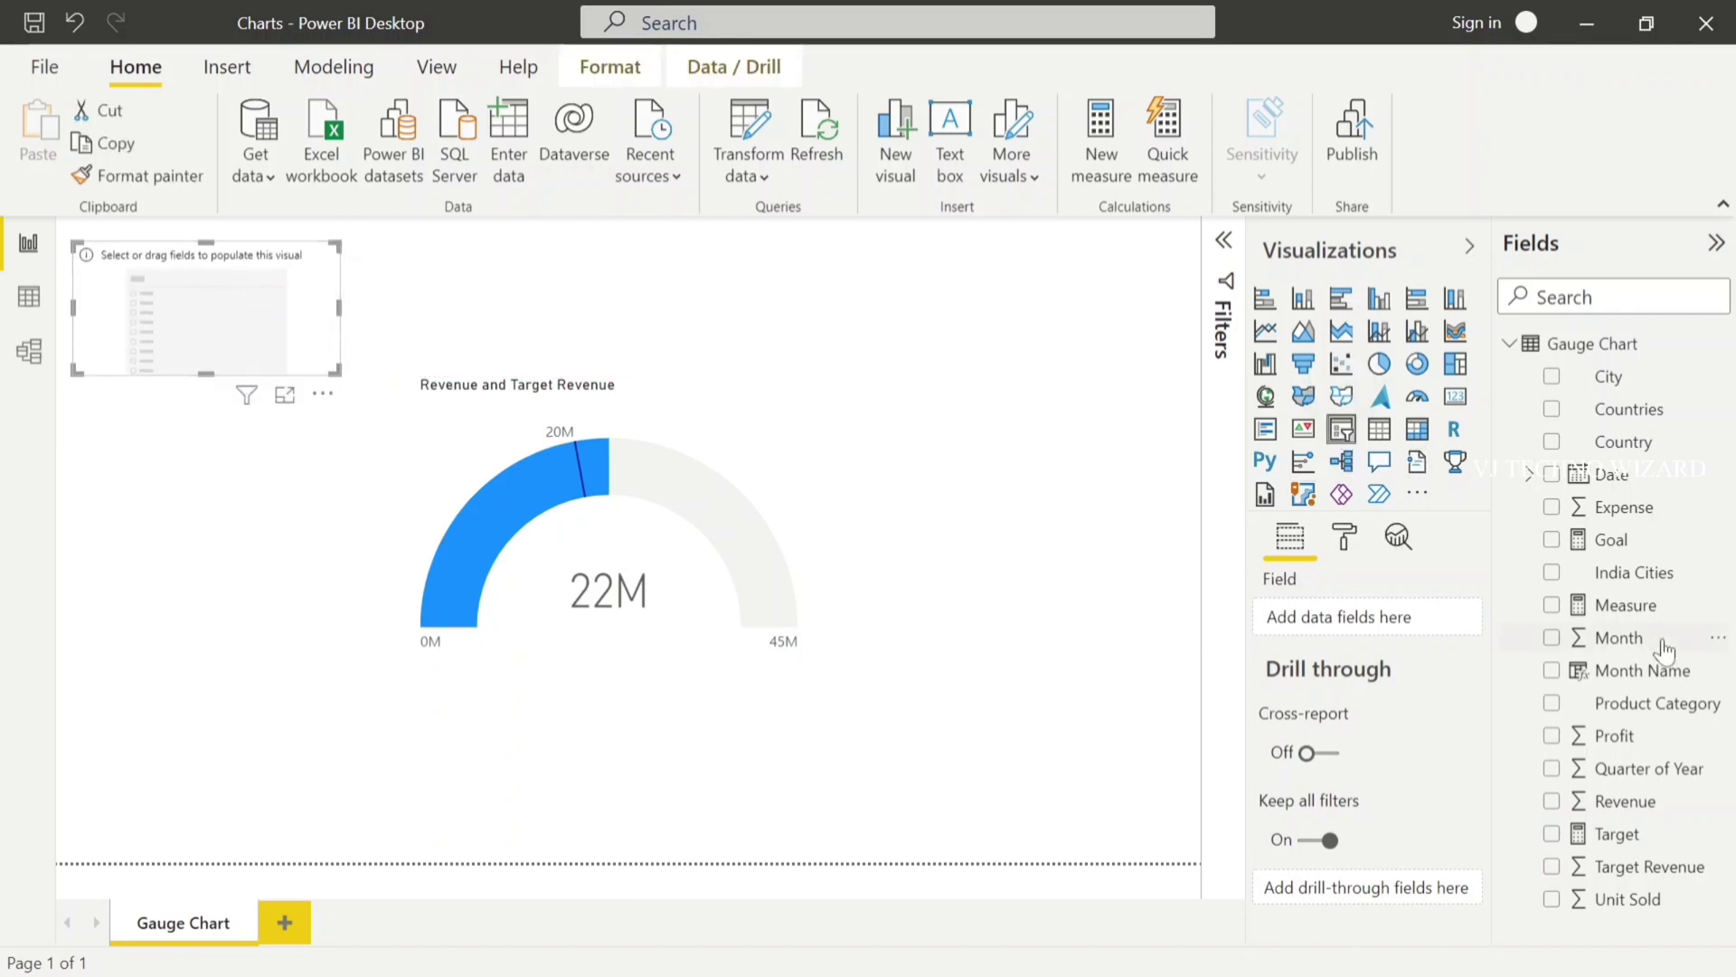
{"action": "left_click_drag", "start_coordinate": [1599, 475], "coordinate": [1338, 615]}
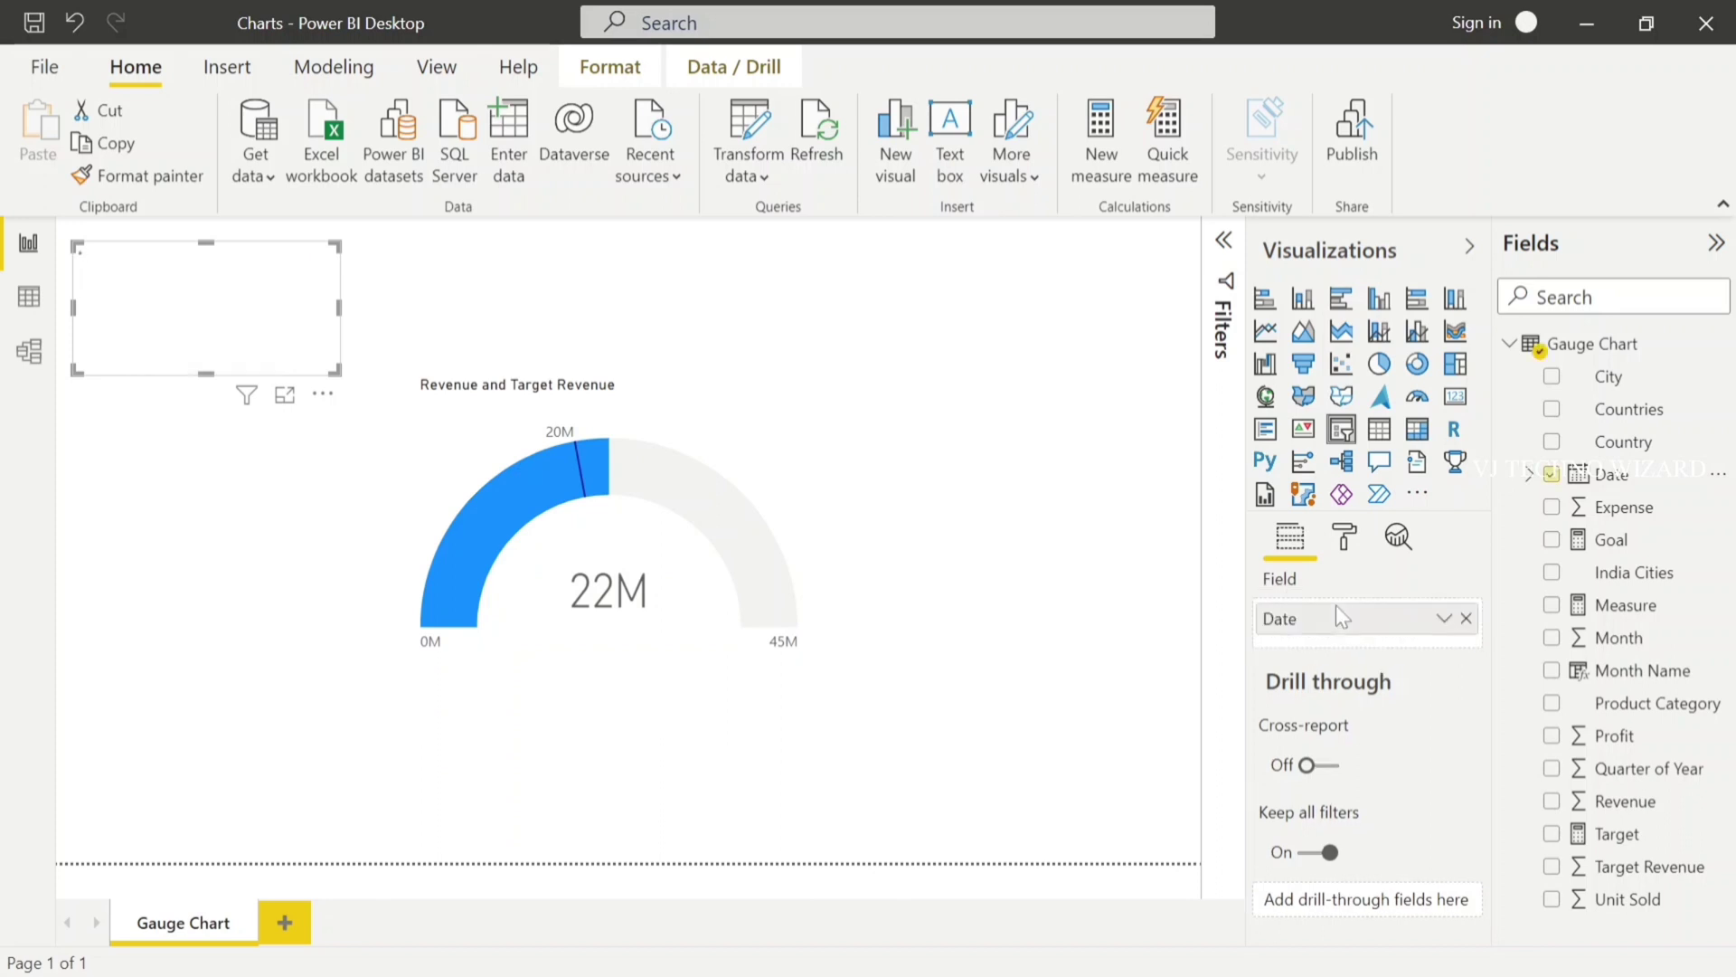
Switch Date to Date Hierarchy and remove Day, Month and Quarter, leaving Year 2011–2014.
{"action": "left_click", "coordinate": [1445, 619]}
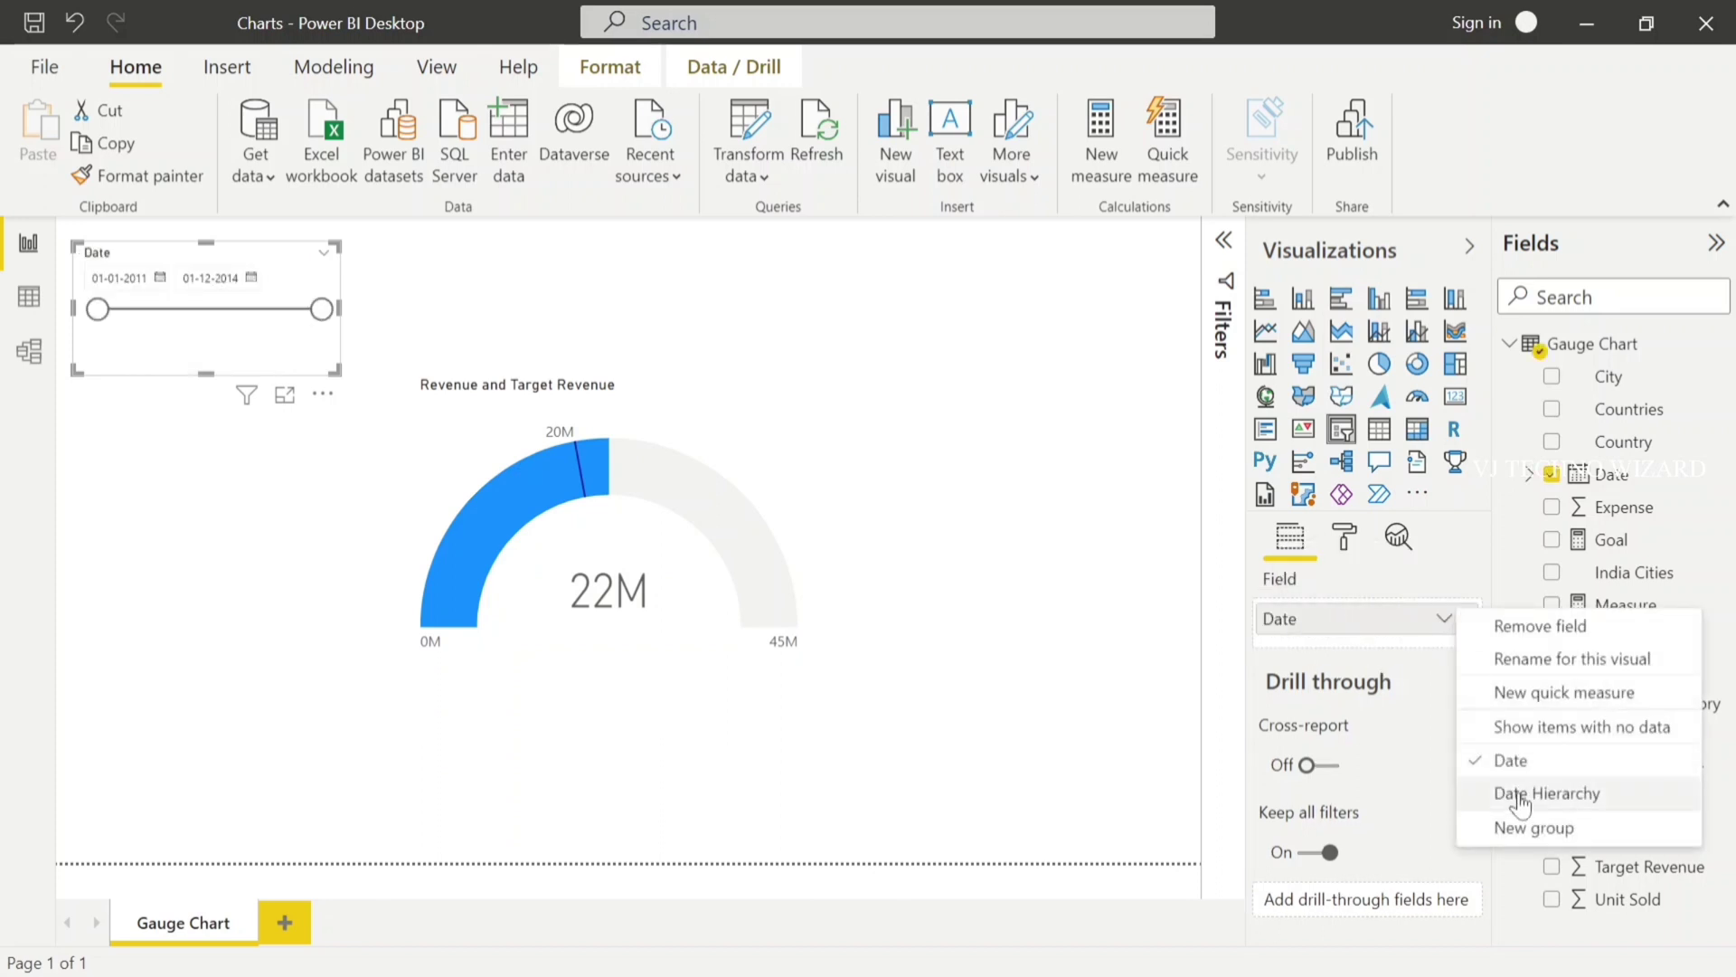
{"action": "left_click", "coordinate": [1521, 792]}
{"action": "left_click", "coordinate": [1465, 724]}
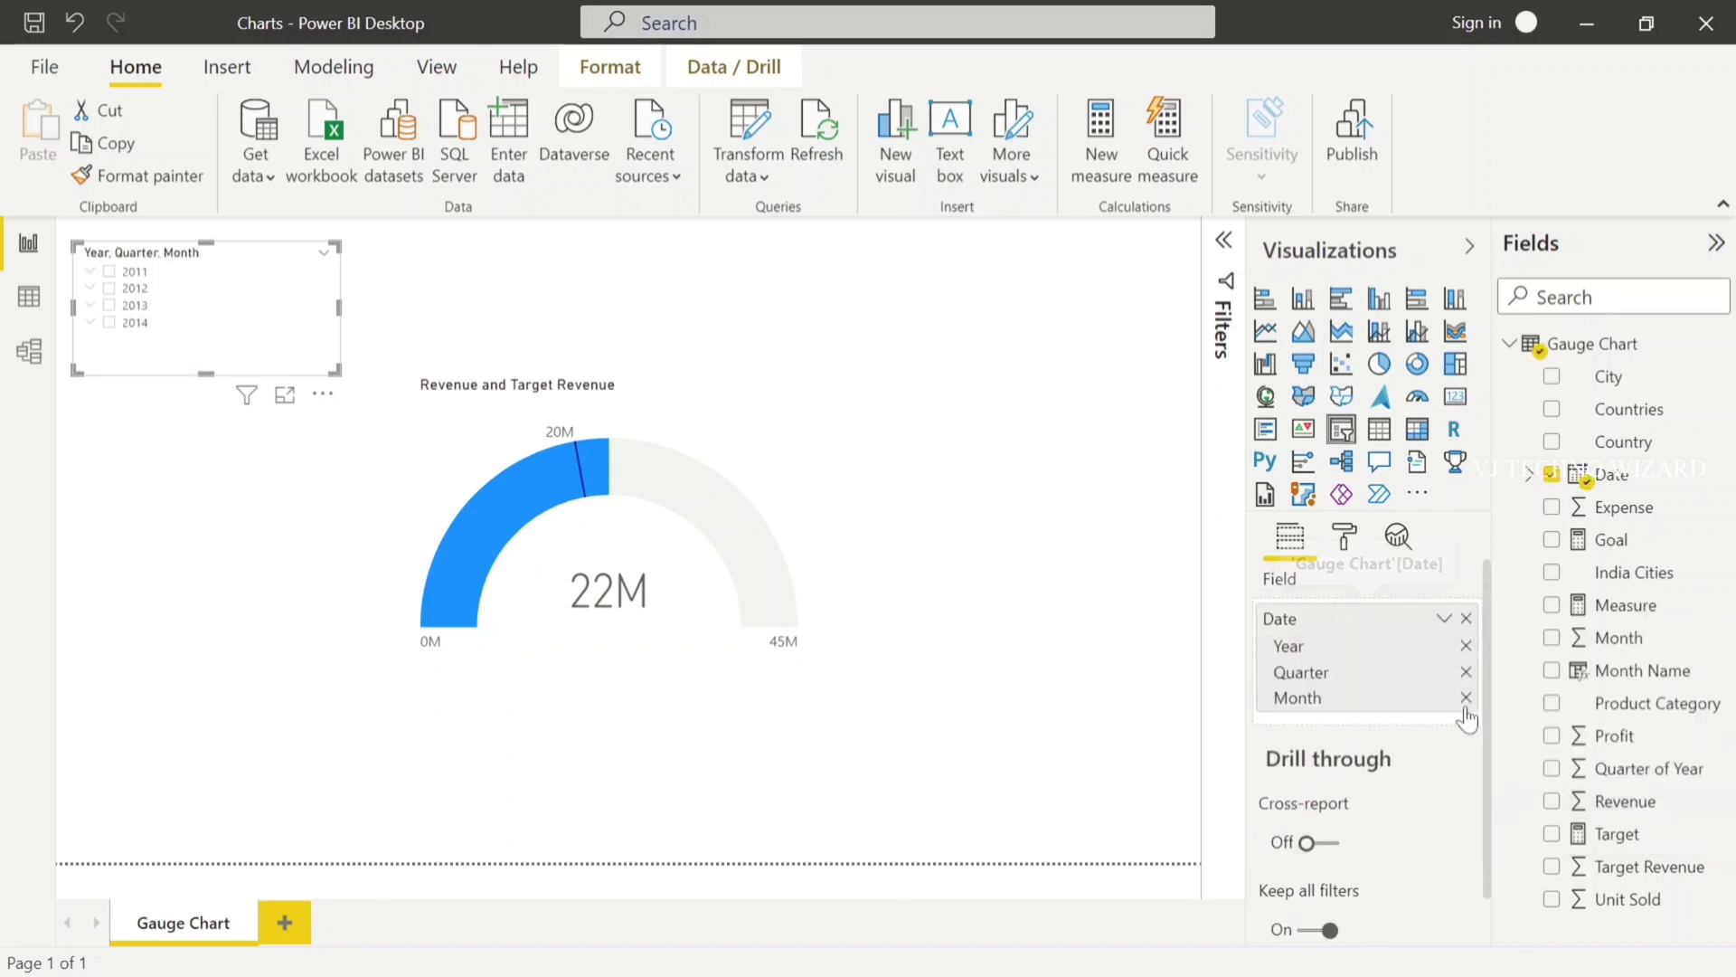
{"action": "left_click", "coordinate": [1466, 697]}
{"action": "left_click", "coordinate": [1466, 672]}
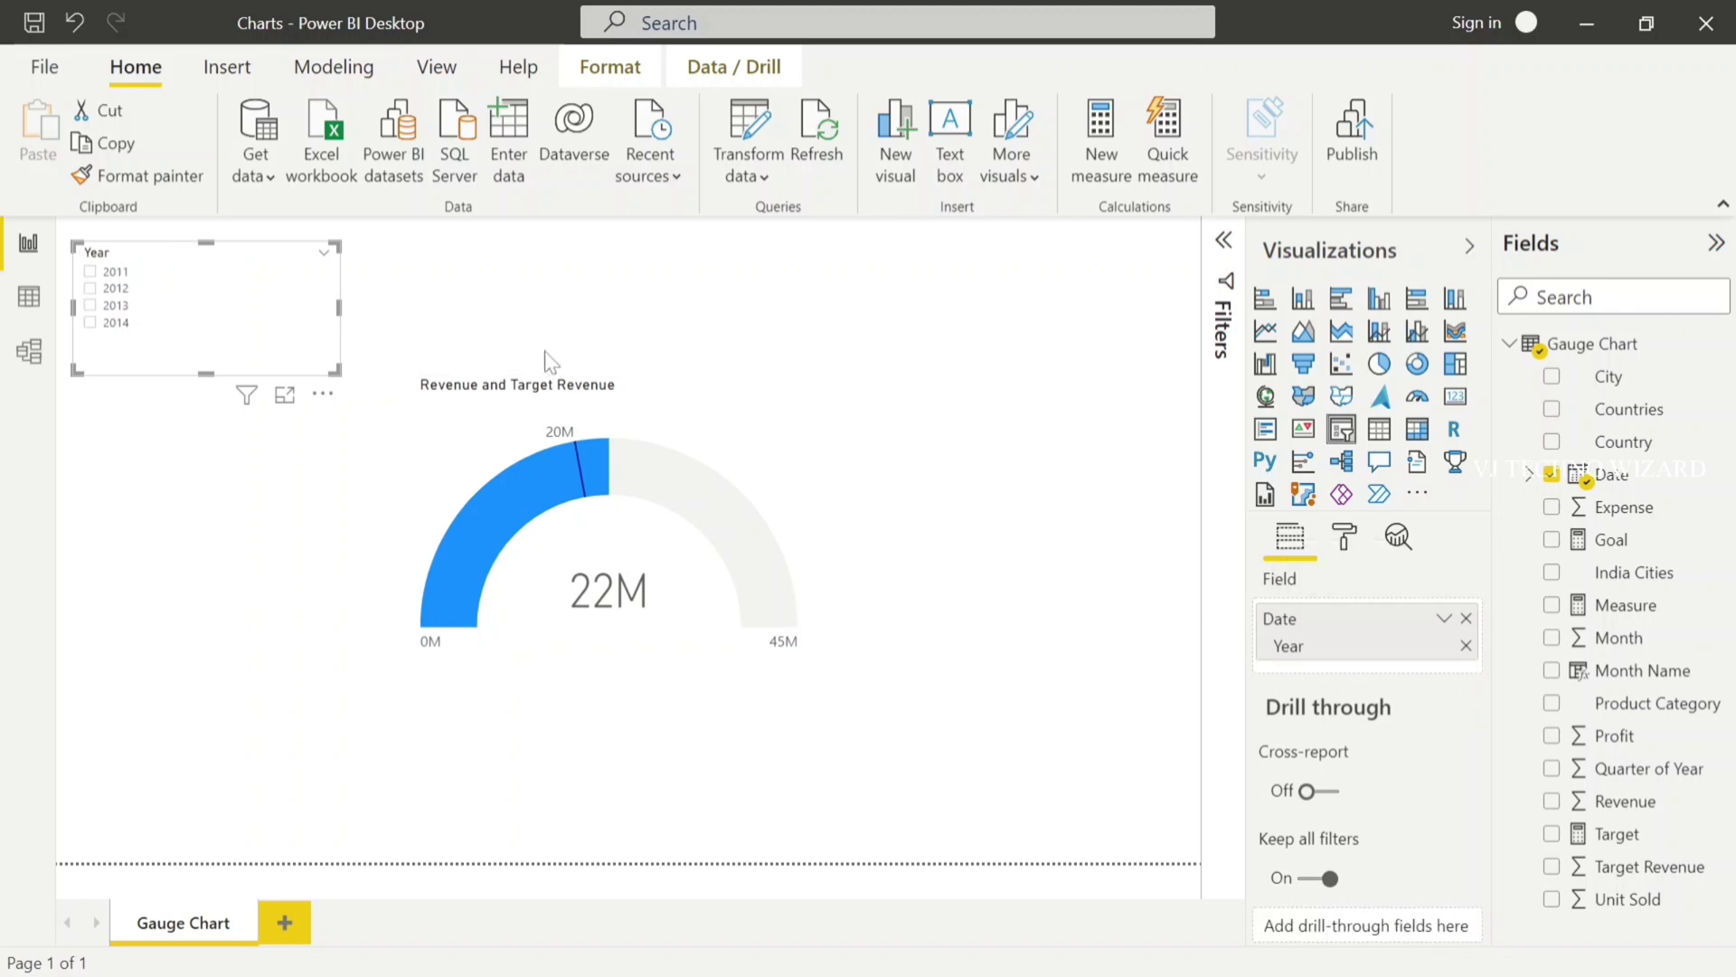
{"action": "left_click", "coordinate": [574, 302]}
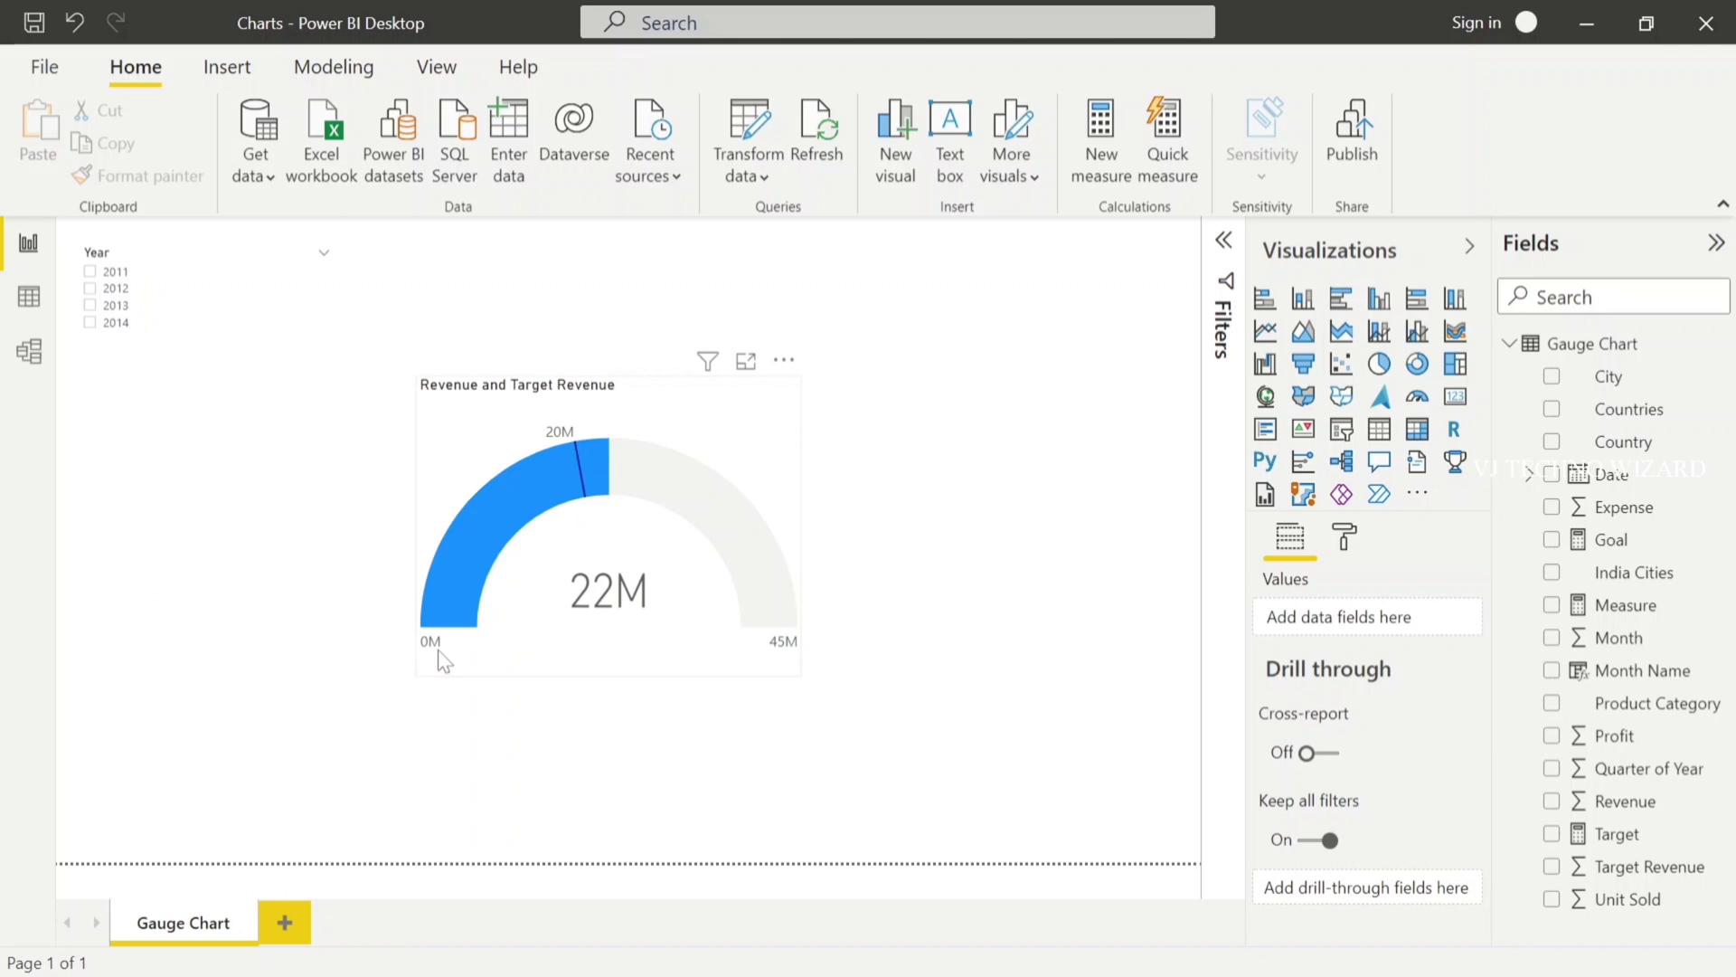
Try Expense as the gauge's minimum value, then remove it.
{"action": "left_click", "coordinate": [729, 462]}
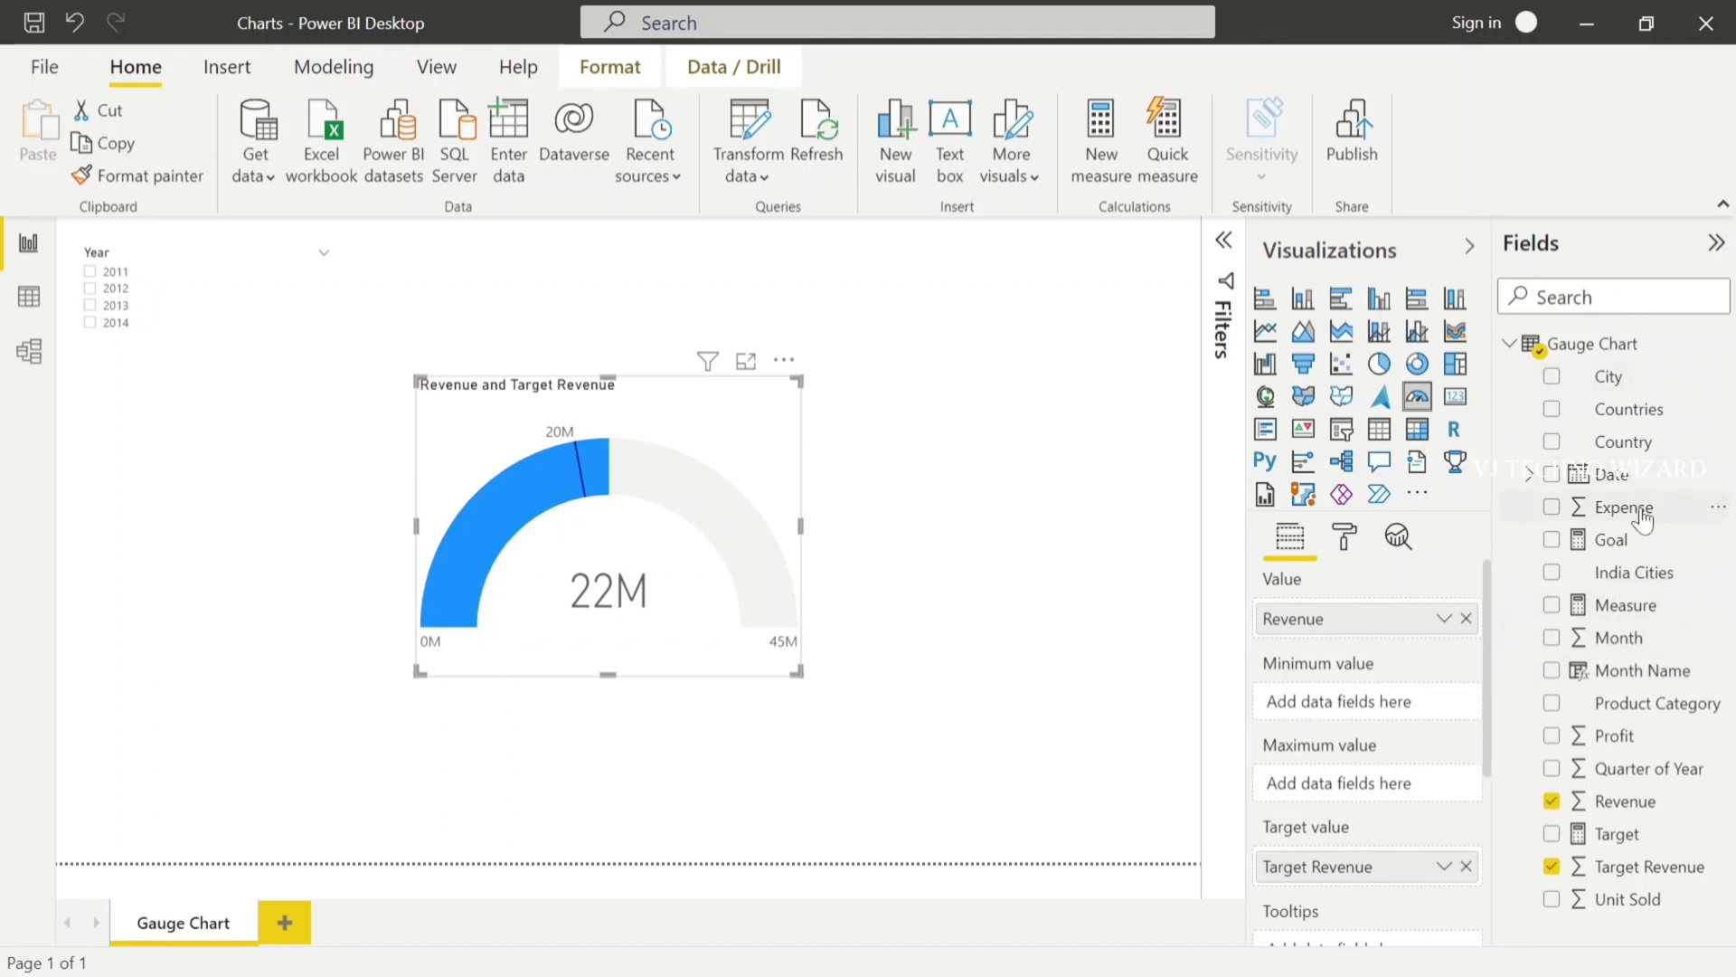
{"action": "left_click_drag", "start_coordinate": [1627, 507], "coordinate": [1390, 723]}
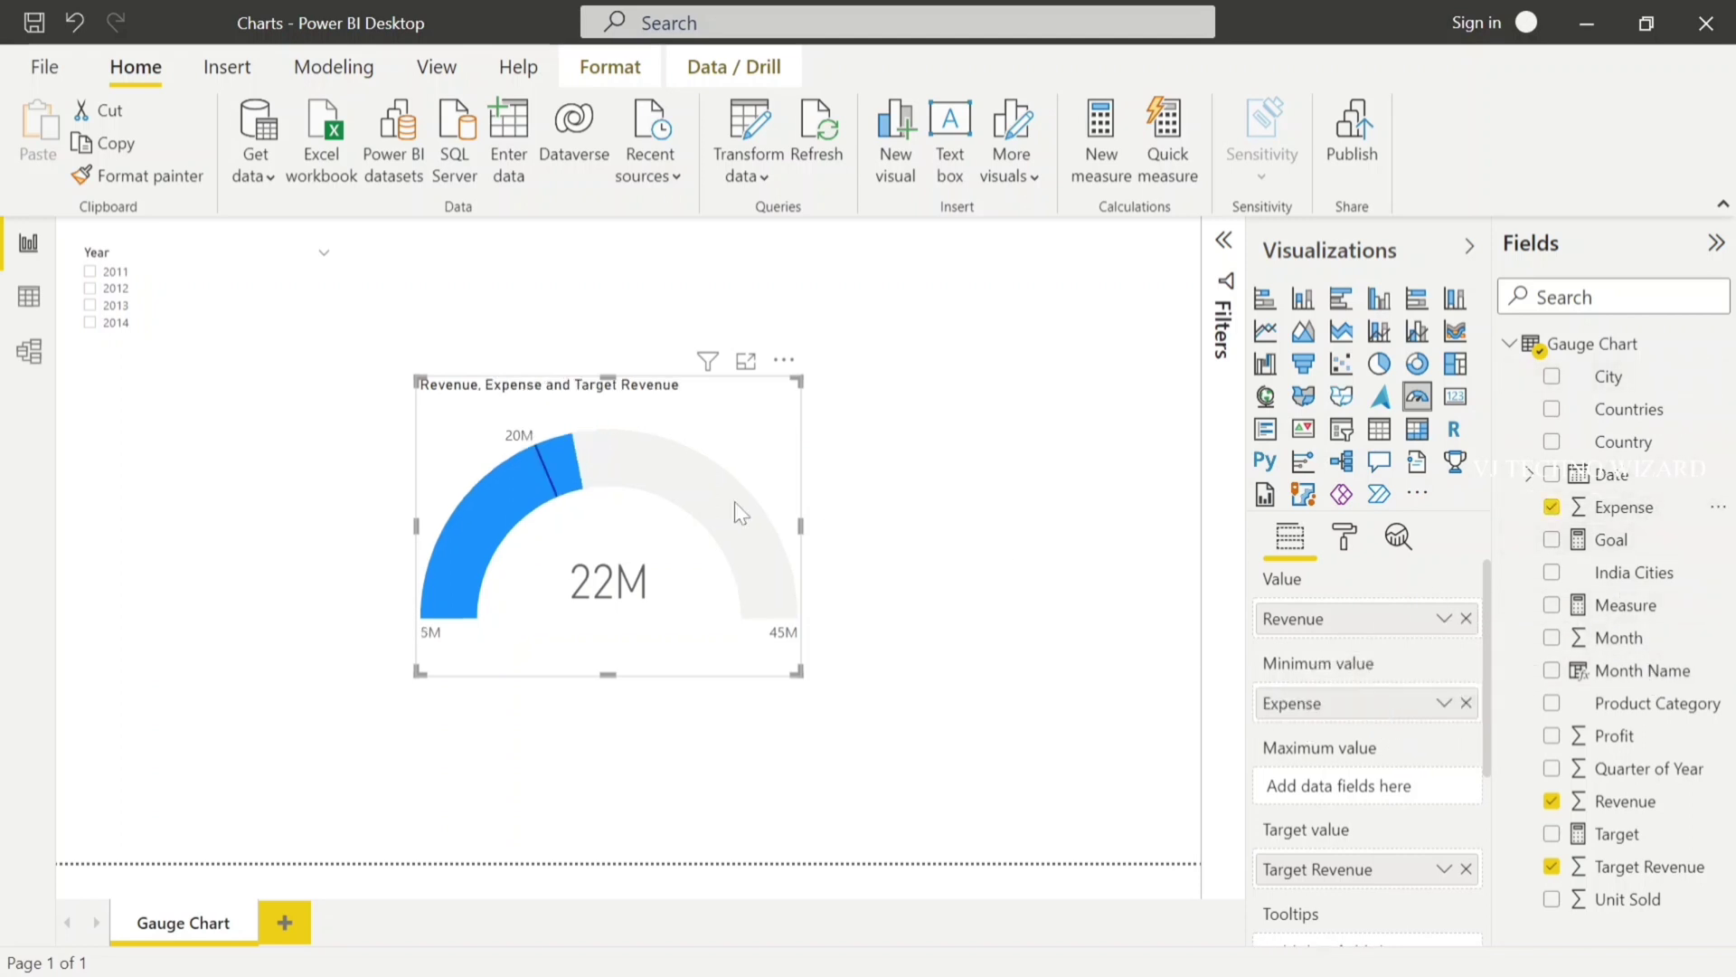
{"action": "mouse_move", "coordinate": [434, 653]}
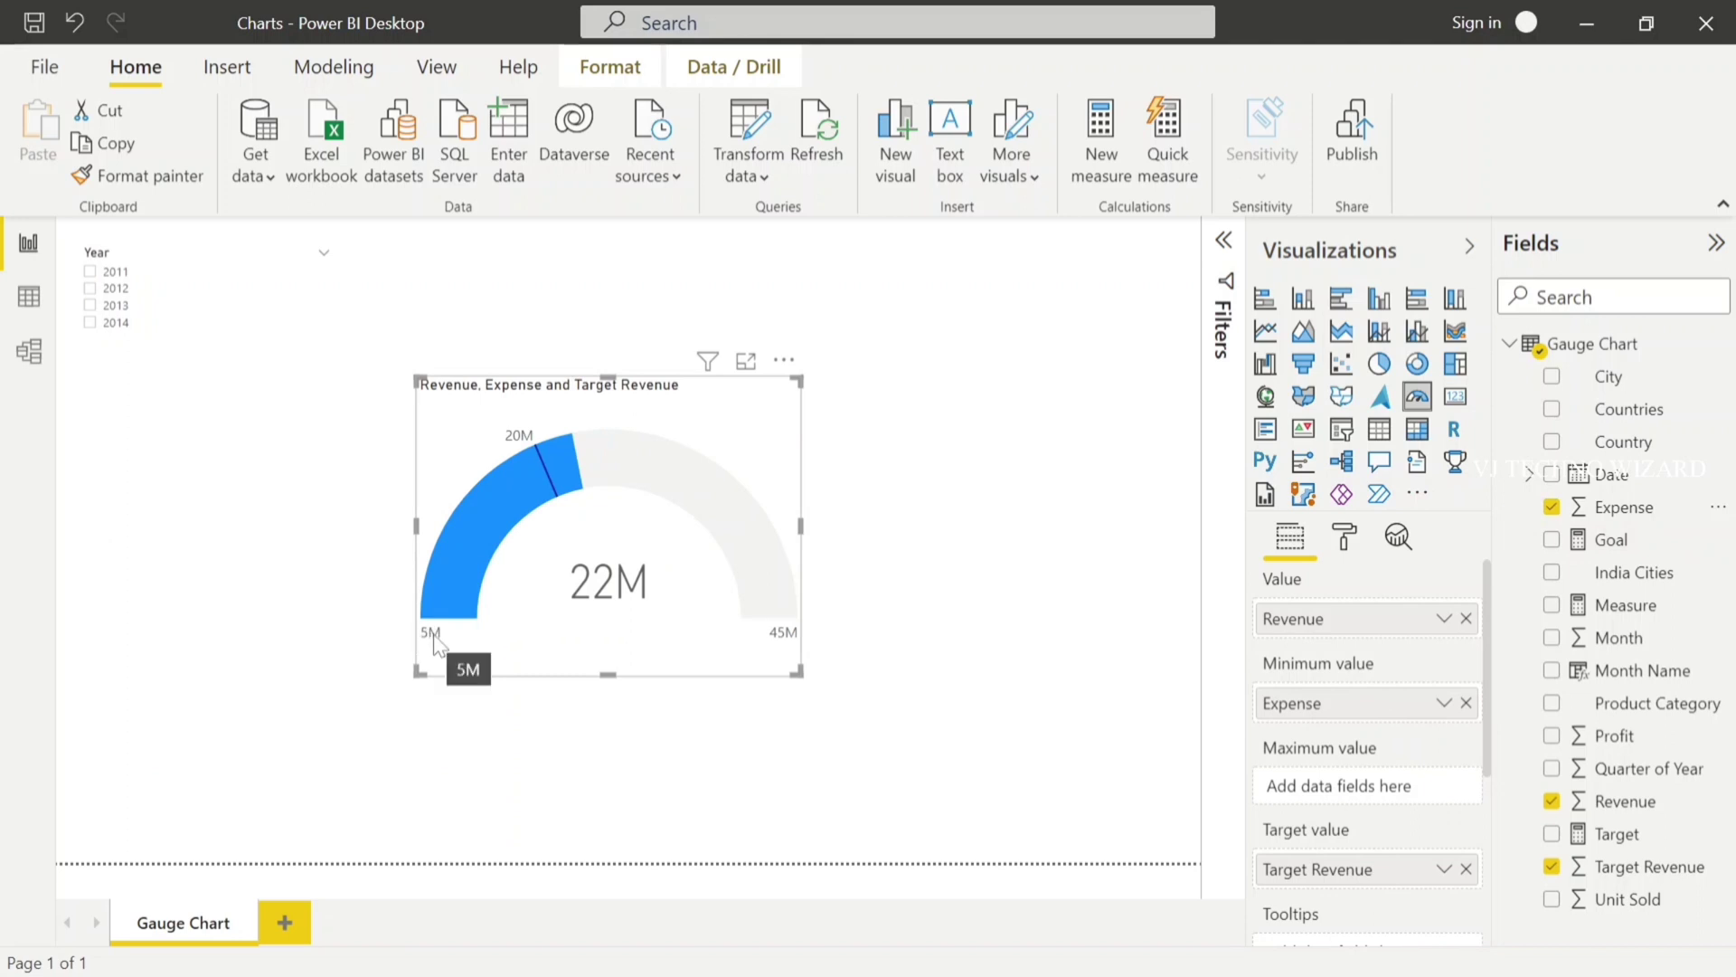
{"action": "left_click", "coordinate": [1466, 703]}
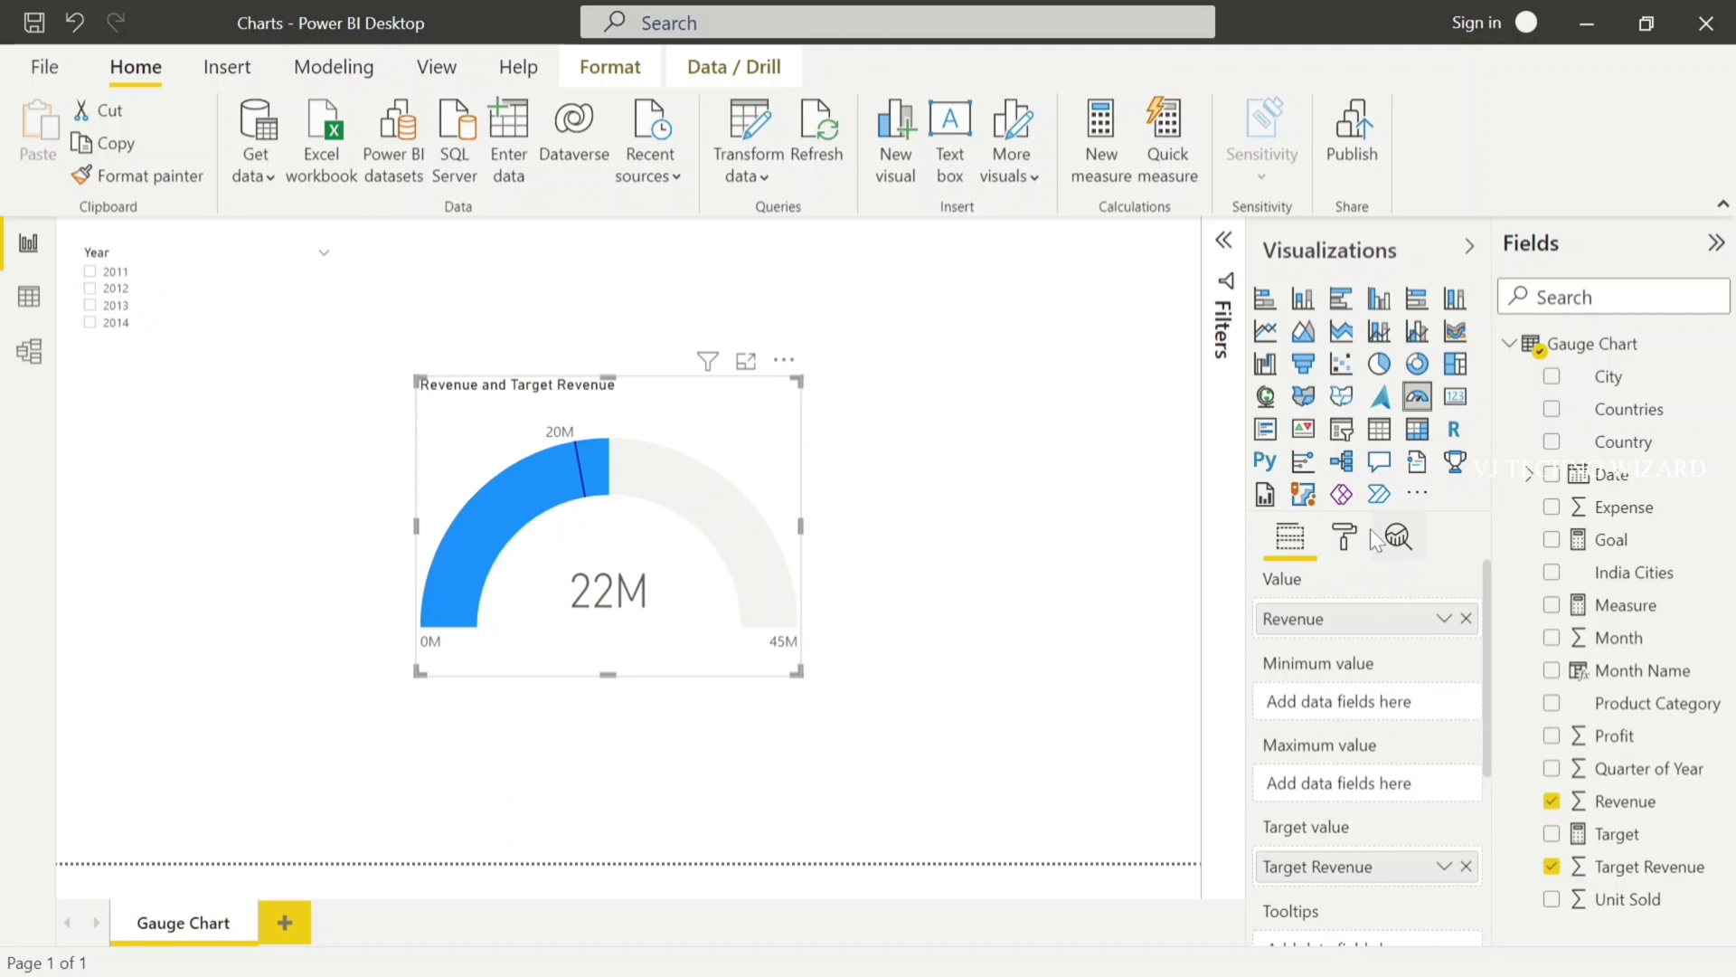
Enter a gauge axis minimum of 10000 and maximum of 100000000.
{"action": "left_click", "coordinate": [1344, 541]}
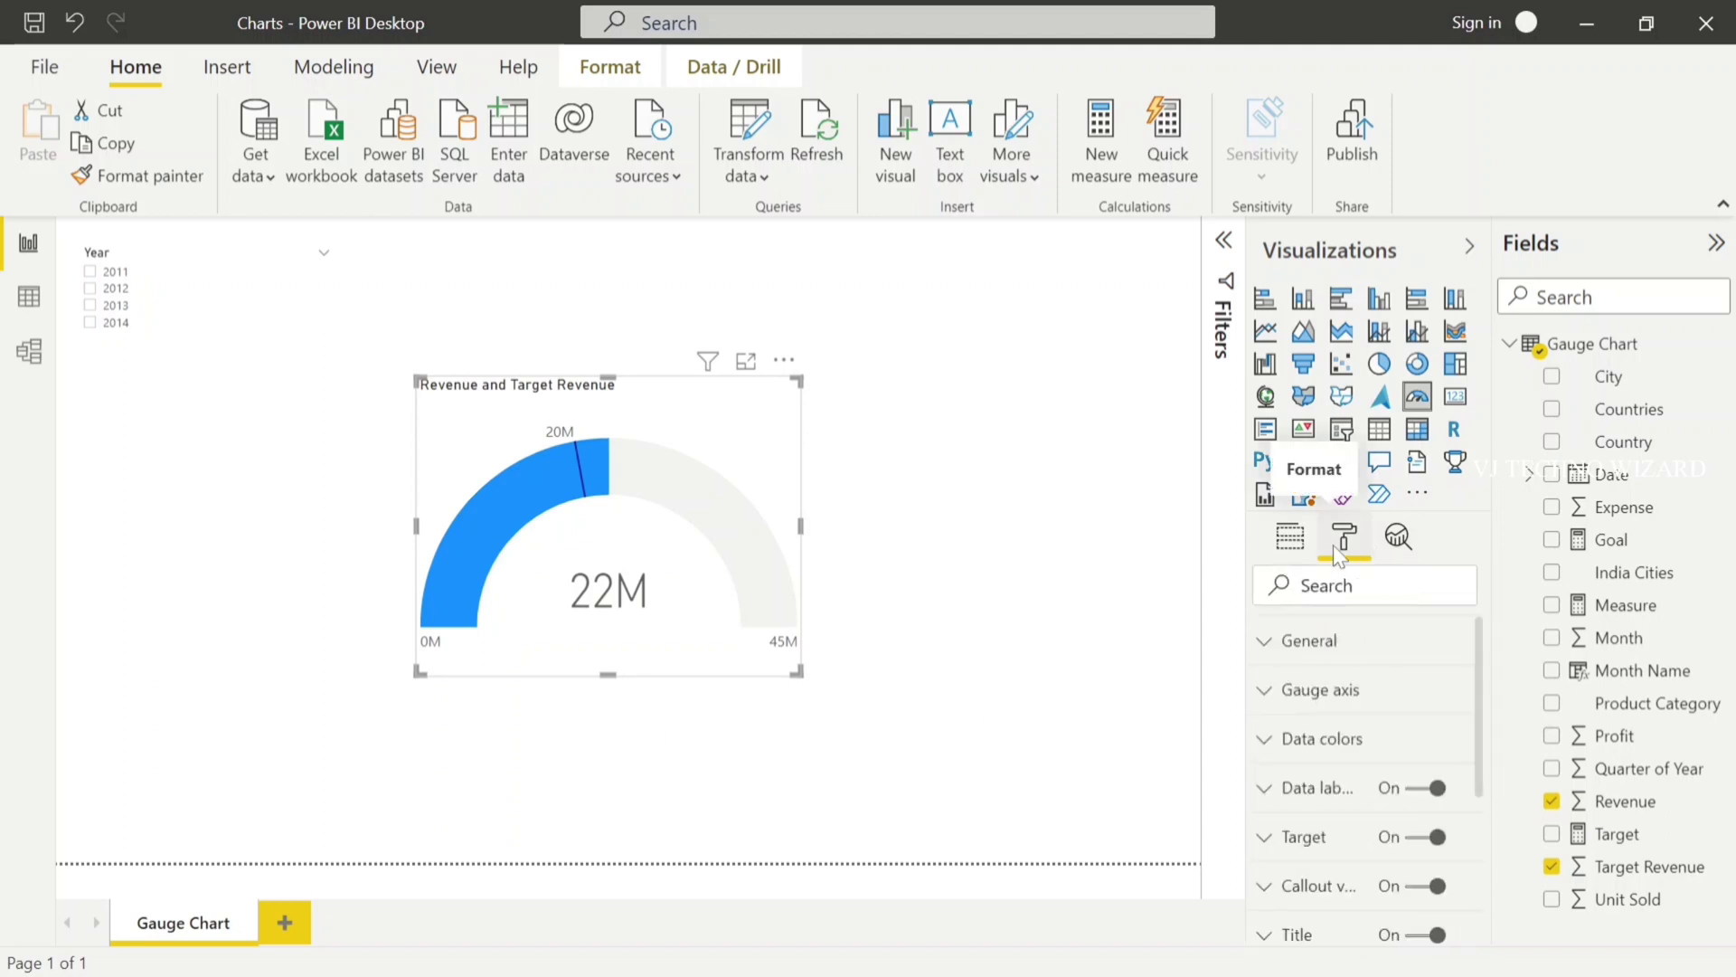
{"action": "left_click", "coordinate": [1266, 701]}
{"action": "left_click", "coordinate": [1345, 769]}
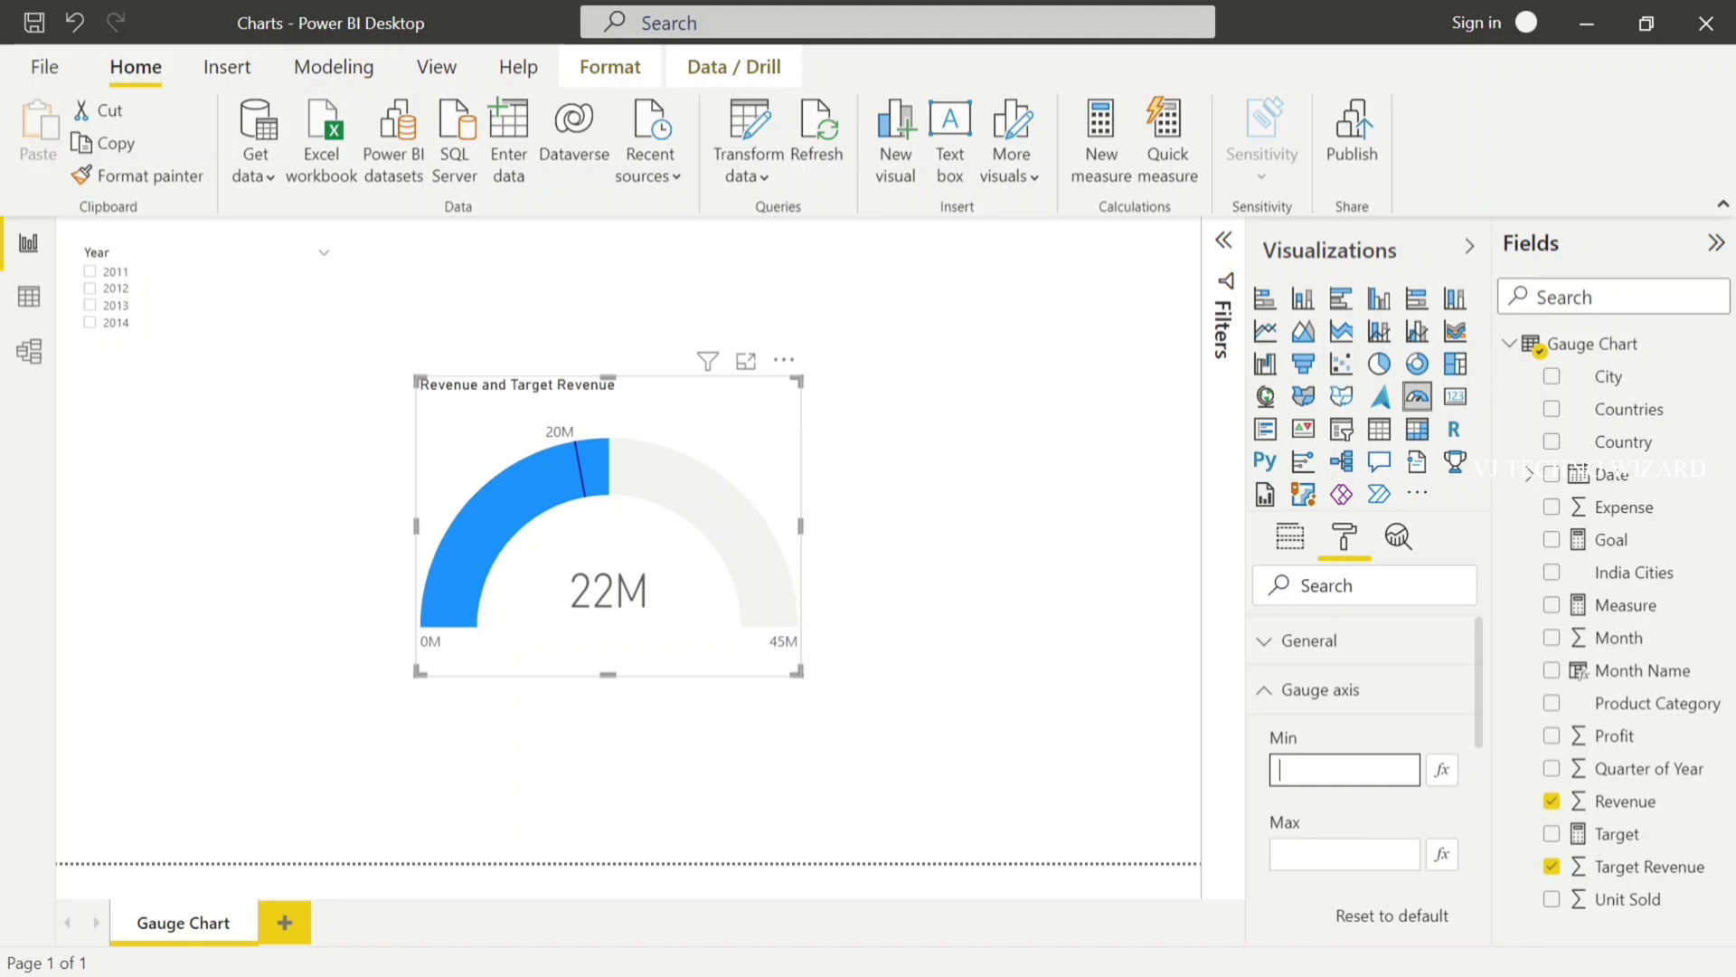
{"action": "type", "text": "10000"}
{"action": "key", "text": "Tab"}
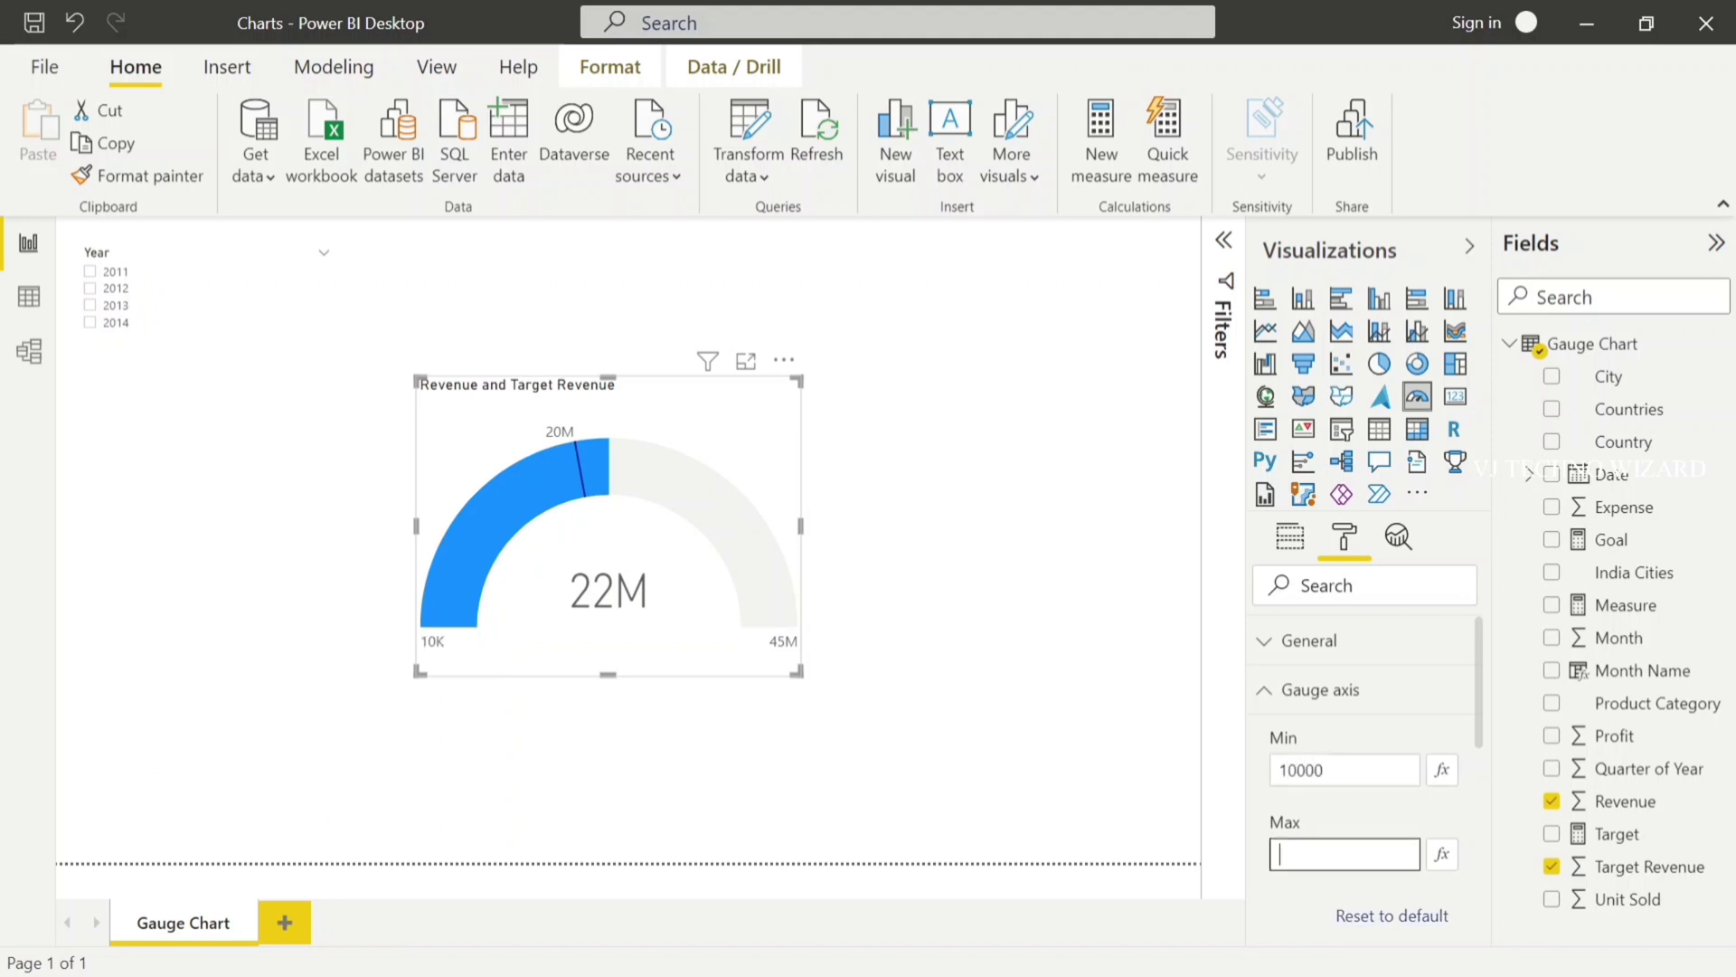
{"action": "type", "text": "100000000"}
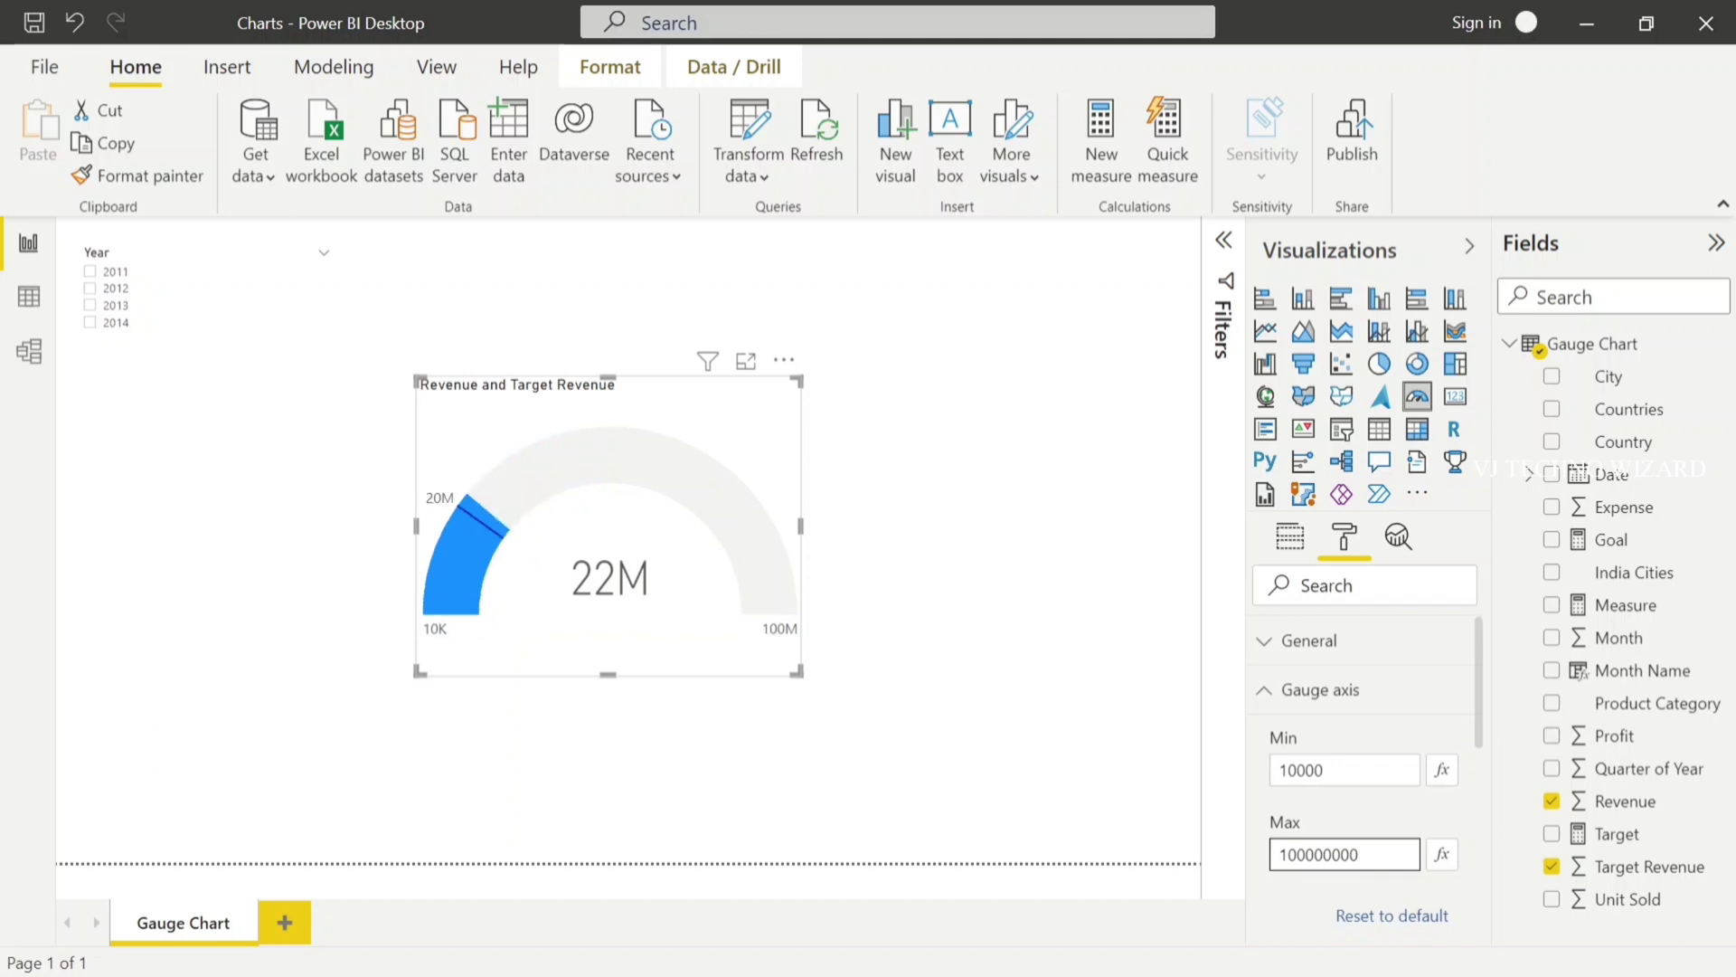
Clear both axis values so the gauge axis reverts to 0M–45M.
{"action": "key", "text": "BackSpace"}
{"action": "key", "text": "BackSpace"}
{"action": "key", "text": "BackSpace"}
{"action": "key", "text": "BackSpace"}
{"action": "key", "text": "BackSpace"}
{"action": "key", "text": "BackSpace"}
{"action": "key", "text": "BackSpace"}
{"action": "key", "text": "BackSpace"}
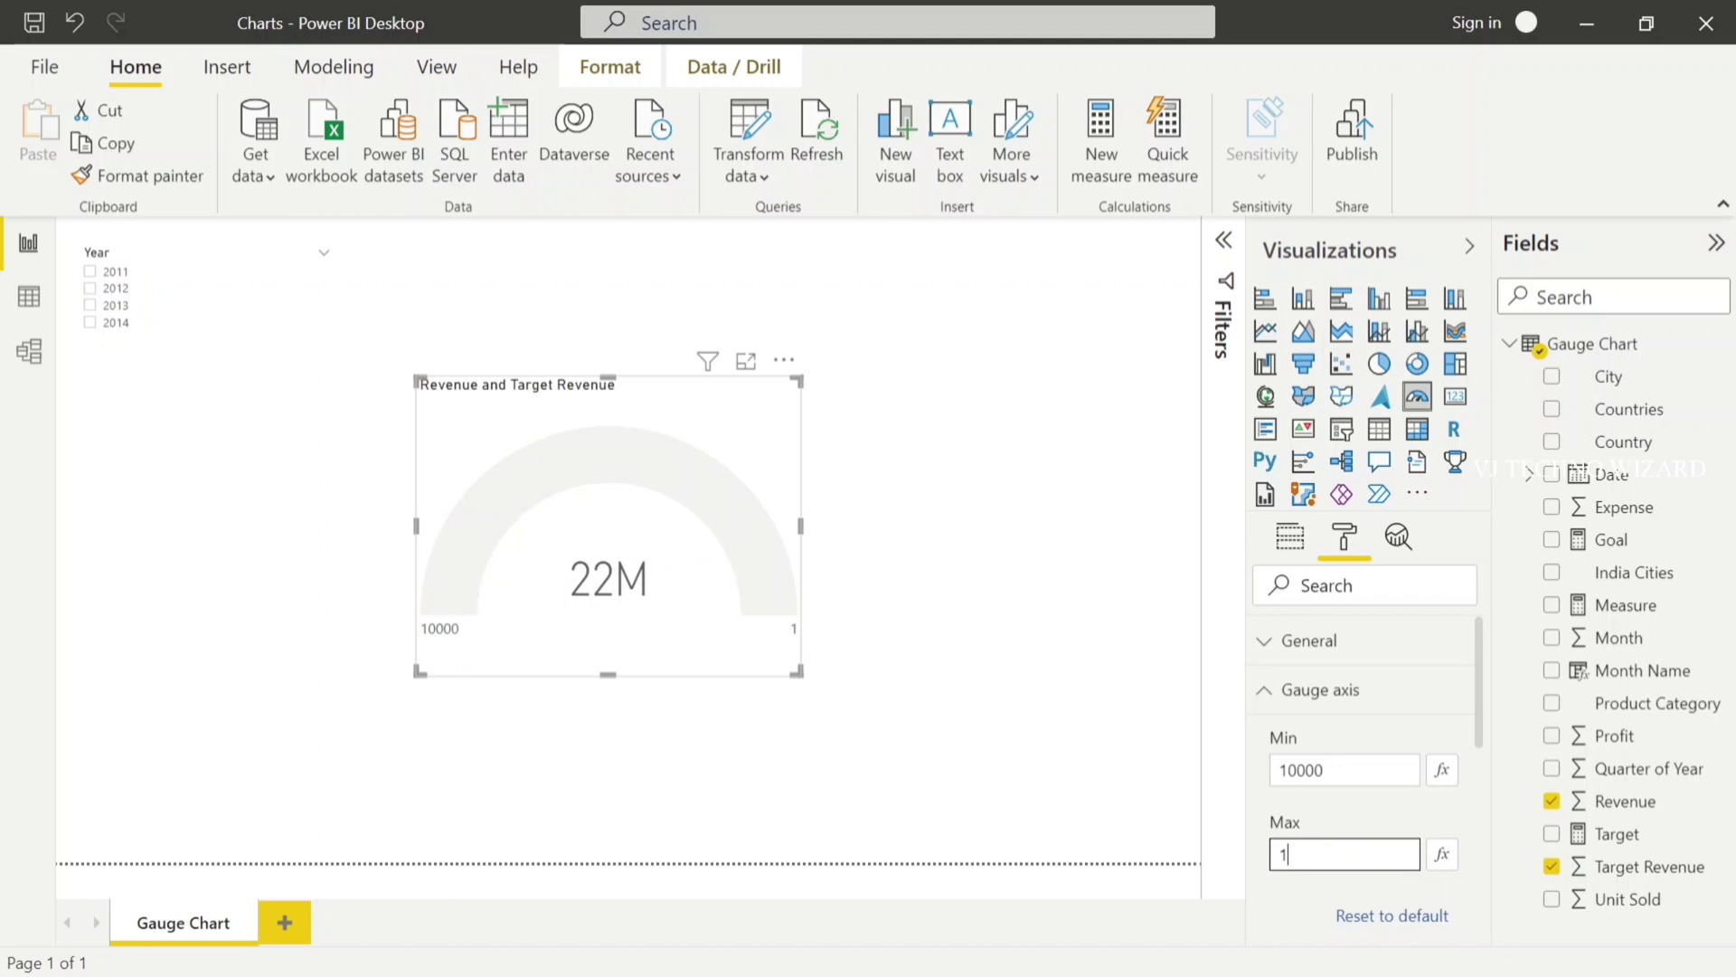
{"action": "key", "text": "BackSpace"}
{"action": "left_click", "coordinate": [1334, 770]}
{"action": "key", "text": "BackSpace"}
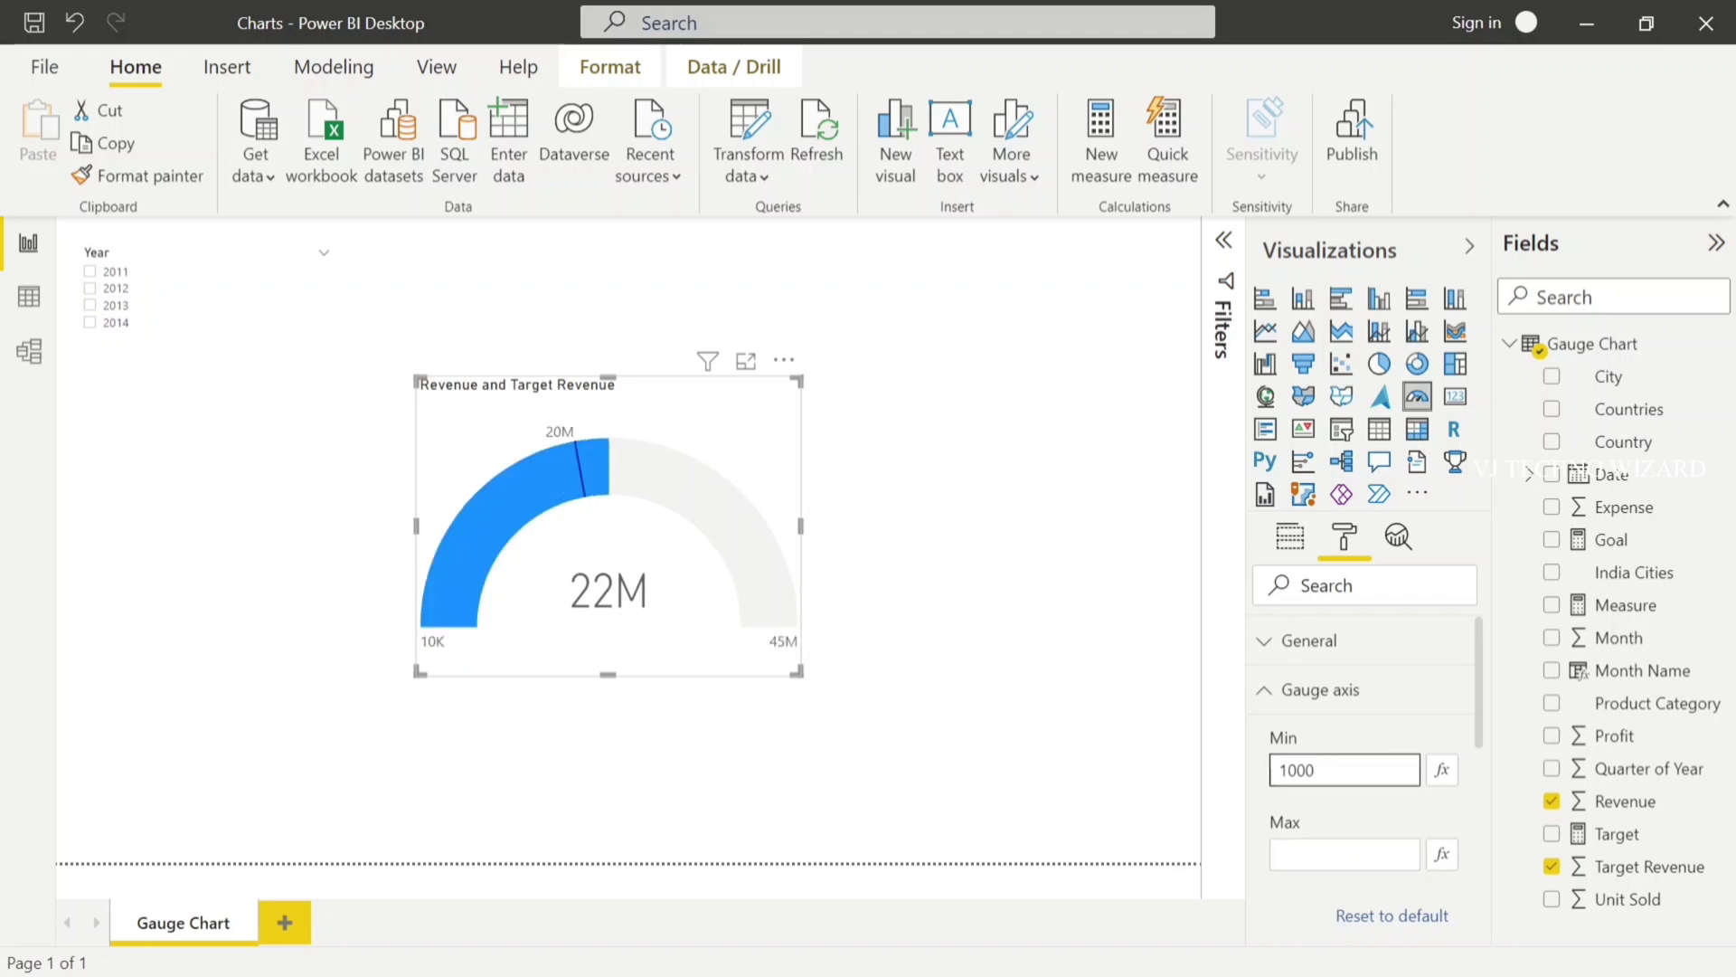
{"action": "key", "text": "BackSpace"}
{"action": "key", "text": "BackSpace"}
{"action": "key", "text": "BackSpace"}
{"action": "key", "text": "BackSpace"}
{"action": "left_click", "coordinate": [446, 648]}
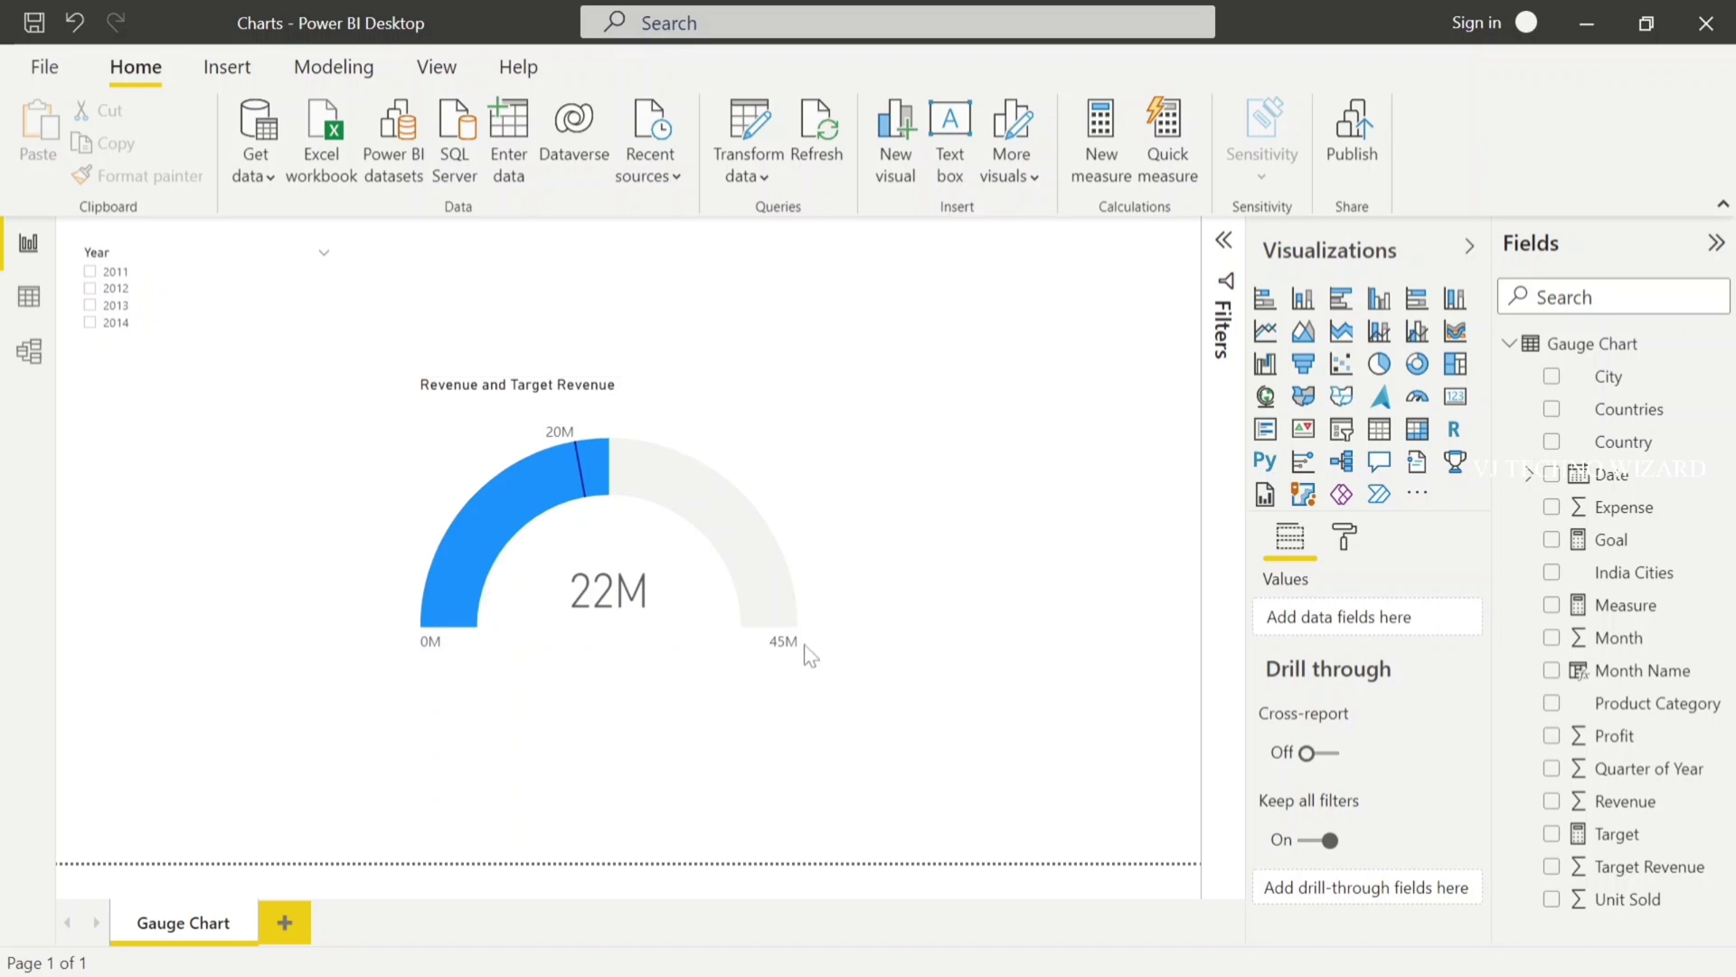
Expand the Data colors card in the gauge's Format visual pane.
{"action": "mouse_move", "coordinate": [612, 607]}
{"action": "mouse_move", "coordinate": [785, 645]}
{"action": "left_click", "coordinate": [789, 394]}
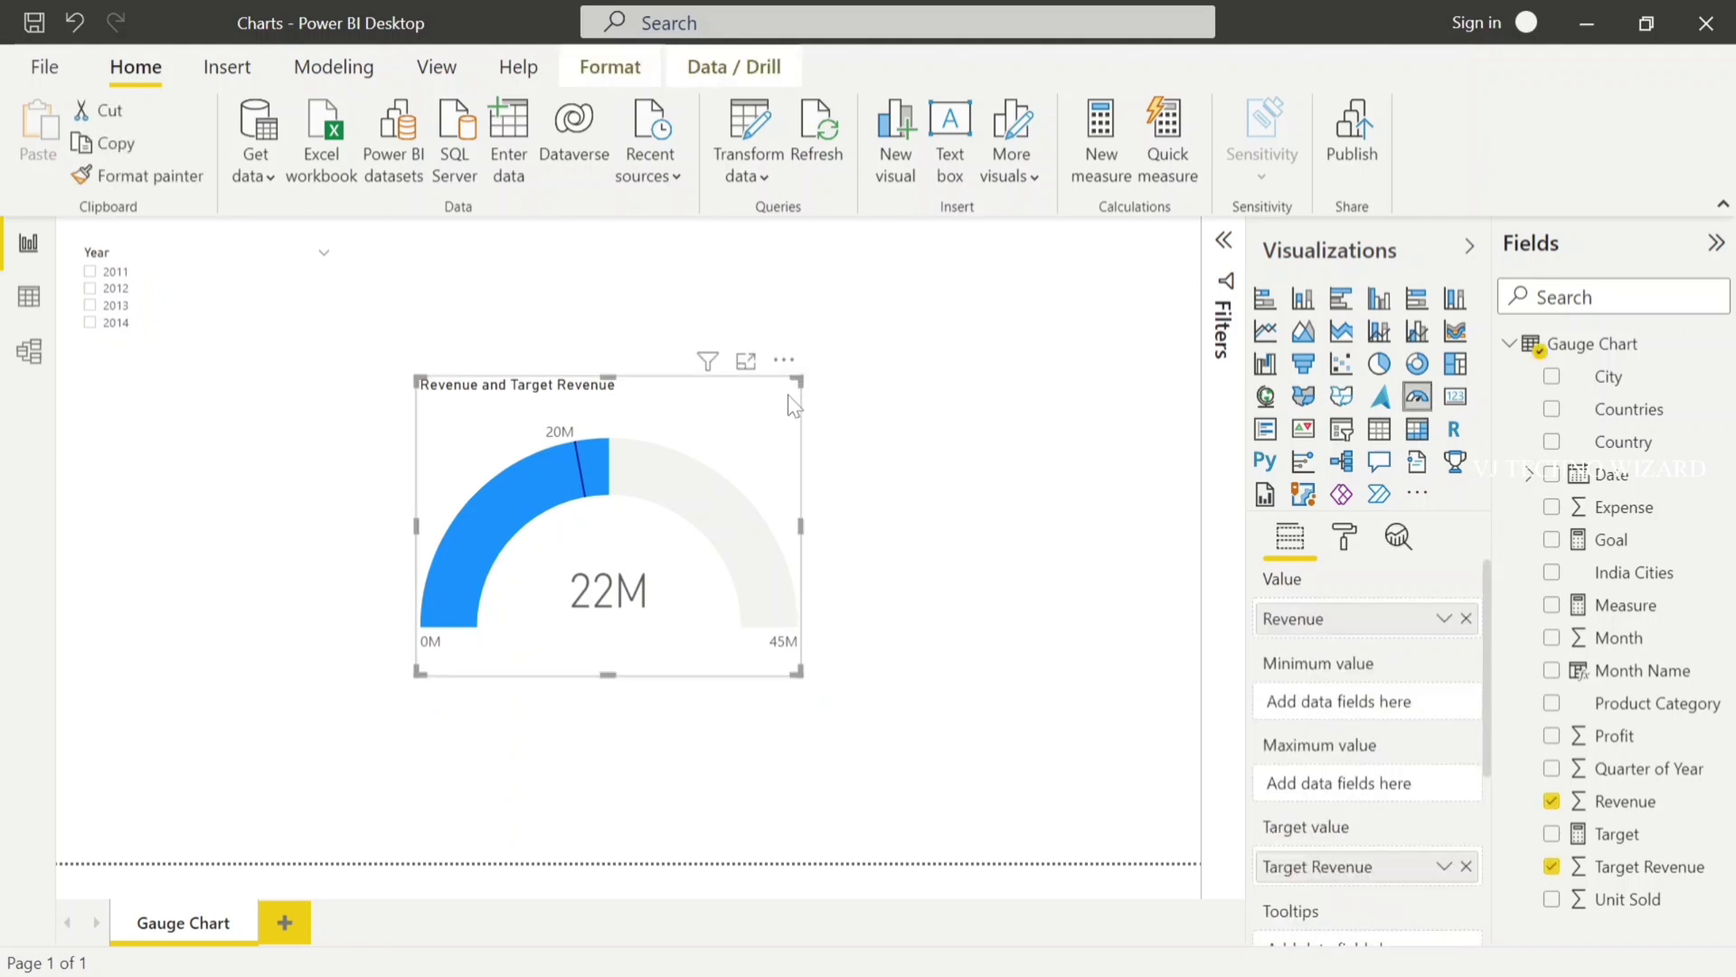
{"action": "left_click", "coordinate": [1347, 539]}
{"action": "left_click", "coordinate": [1316, 734]}
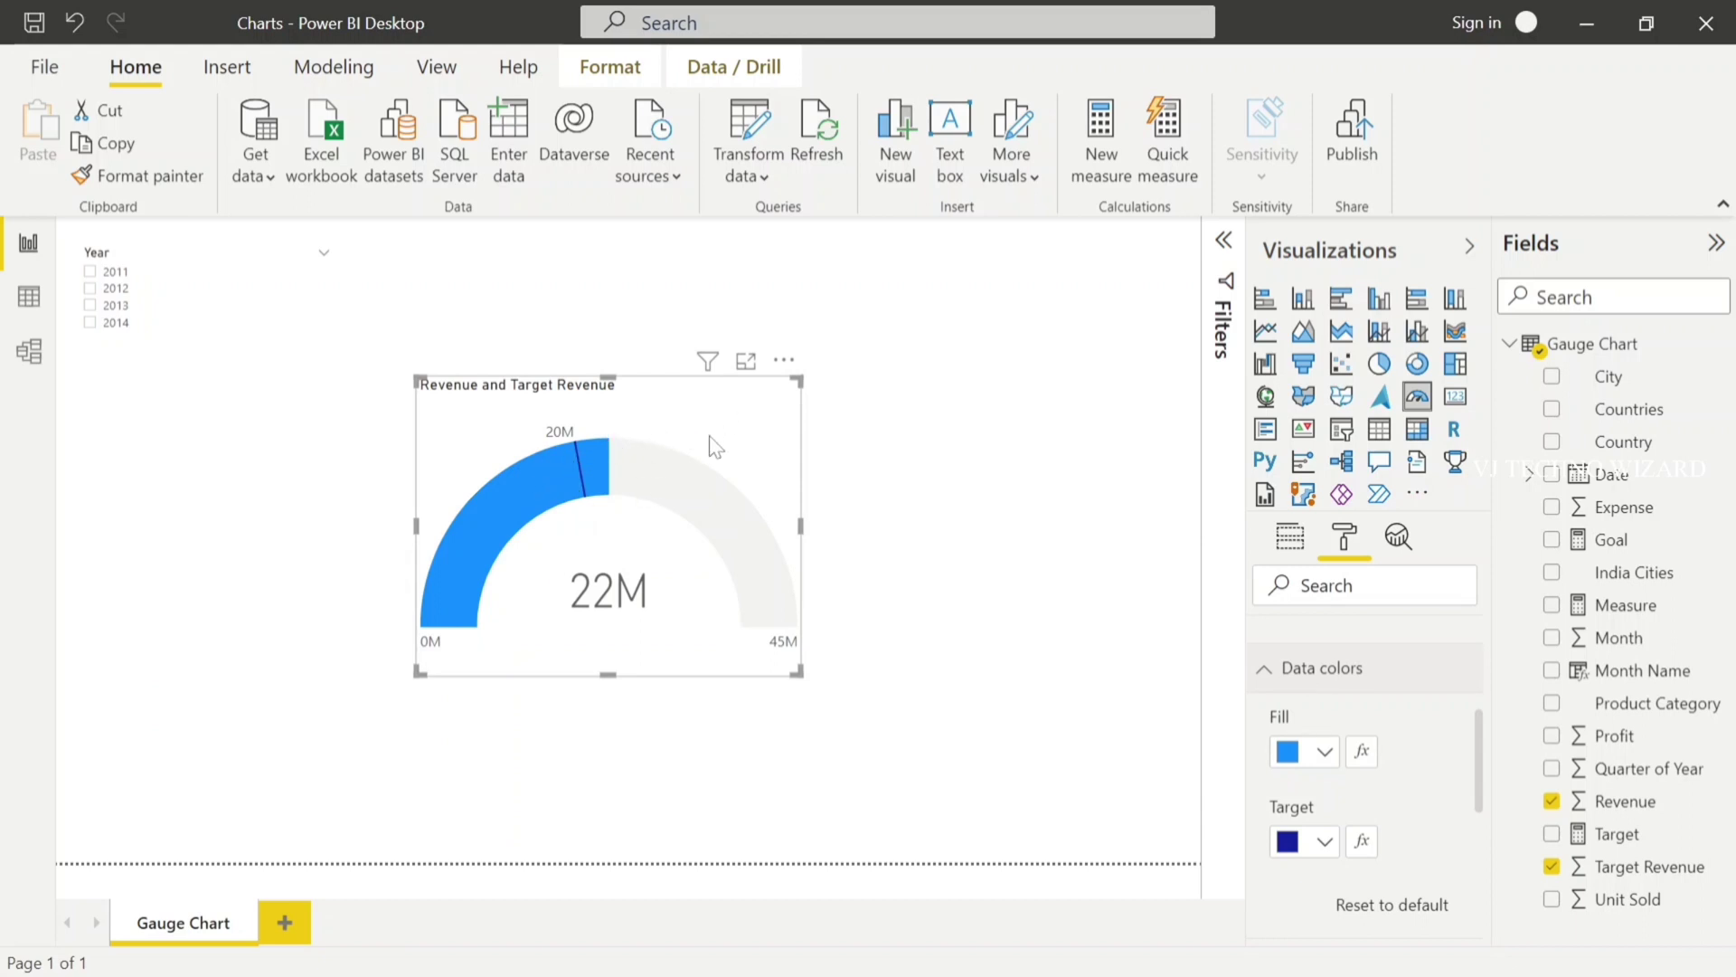
Start a Goal measure on the Gauge Chart table with IF(SUM(Revenue)> comparison.
{"action": "left_click", "coordinate": [1617, 344]}
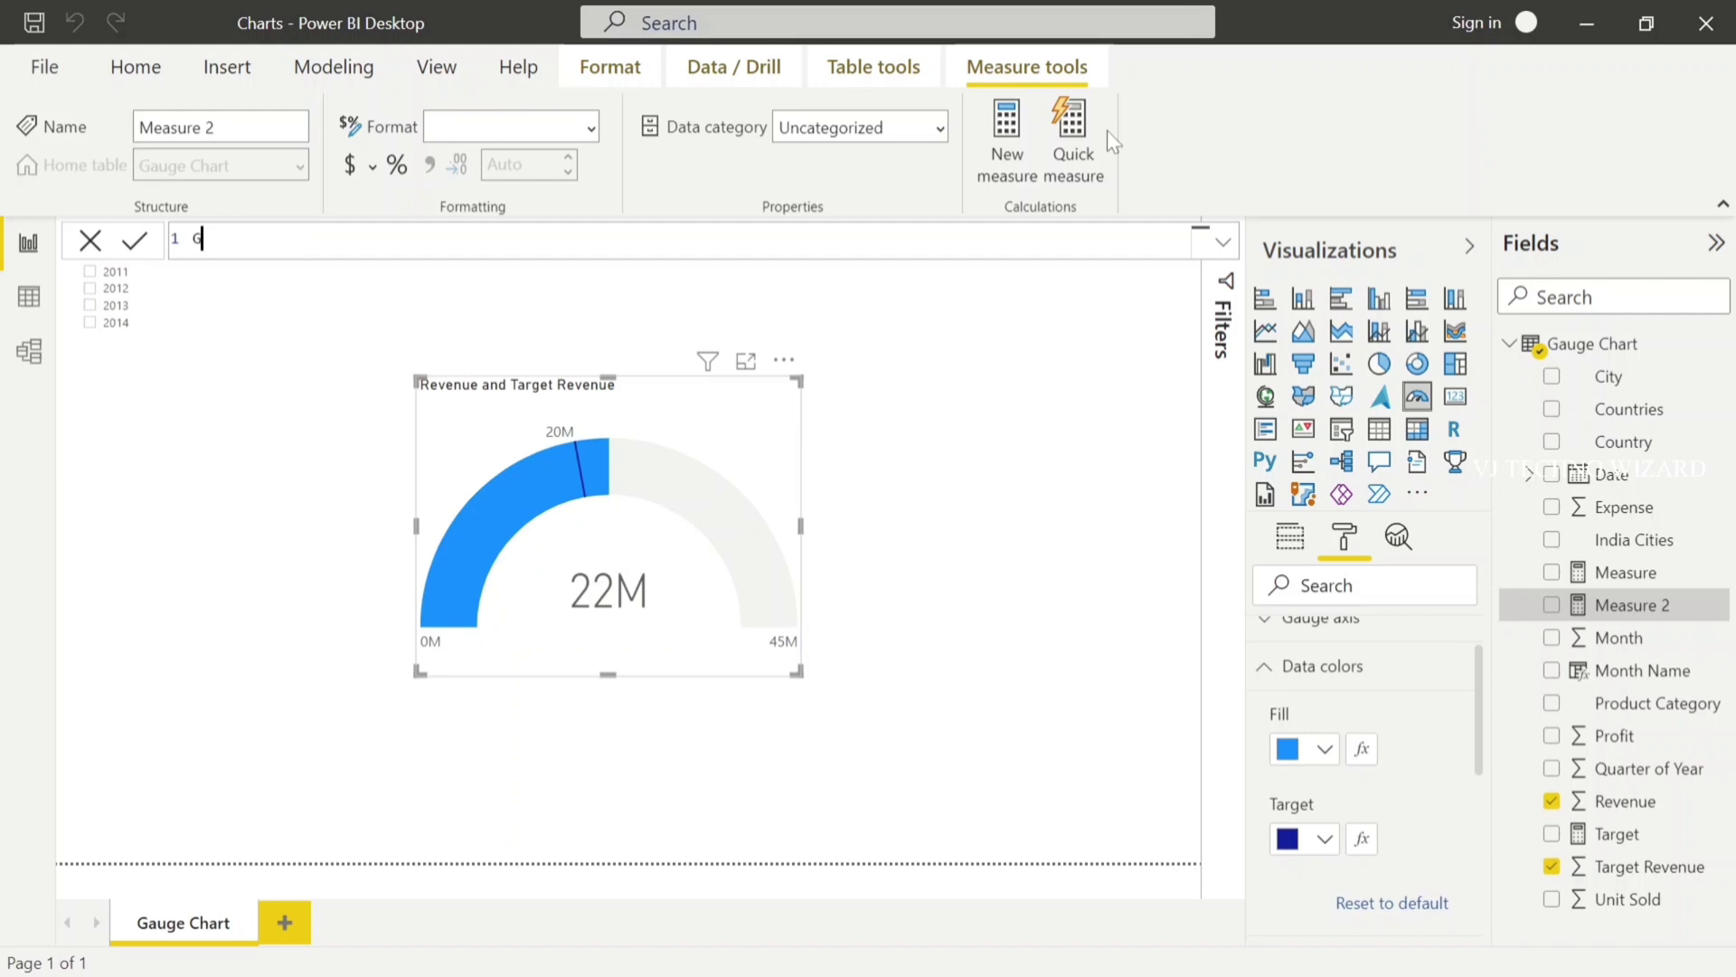
{"action": "type", "text": "IF(SUM('"}
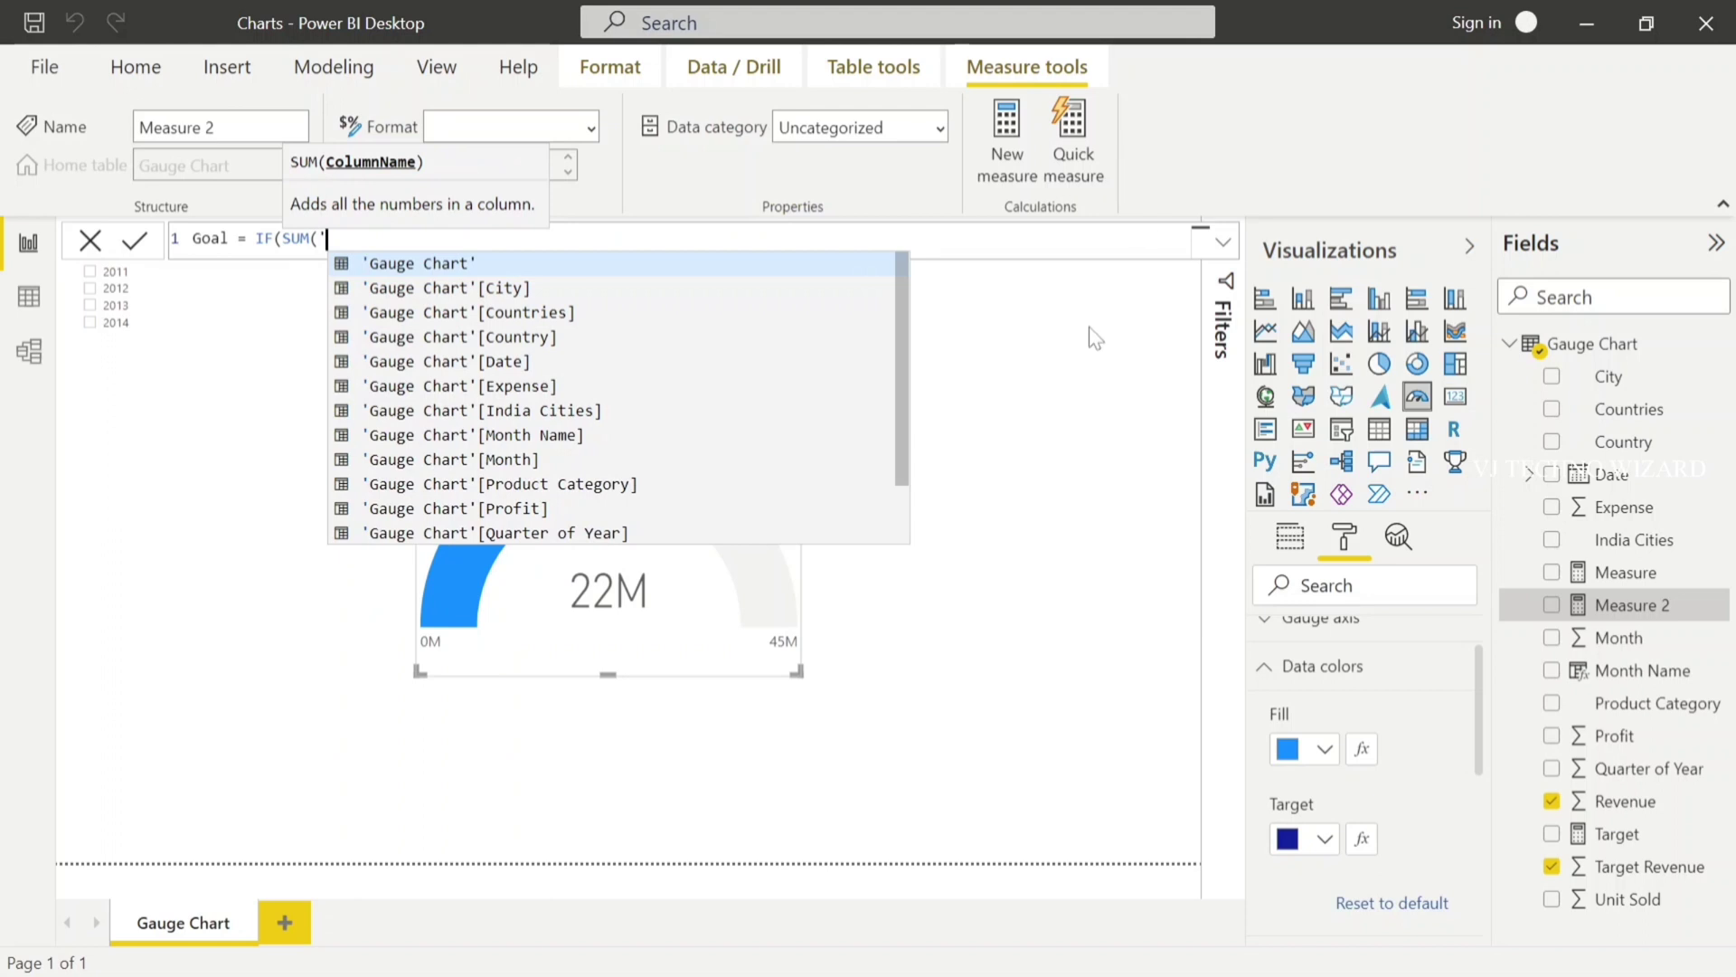
{"action": "scroll", "coordinate": [717, 458], "scroll_direction": "down", "scroll_amount": 2}
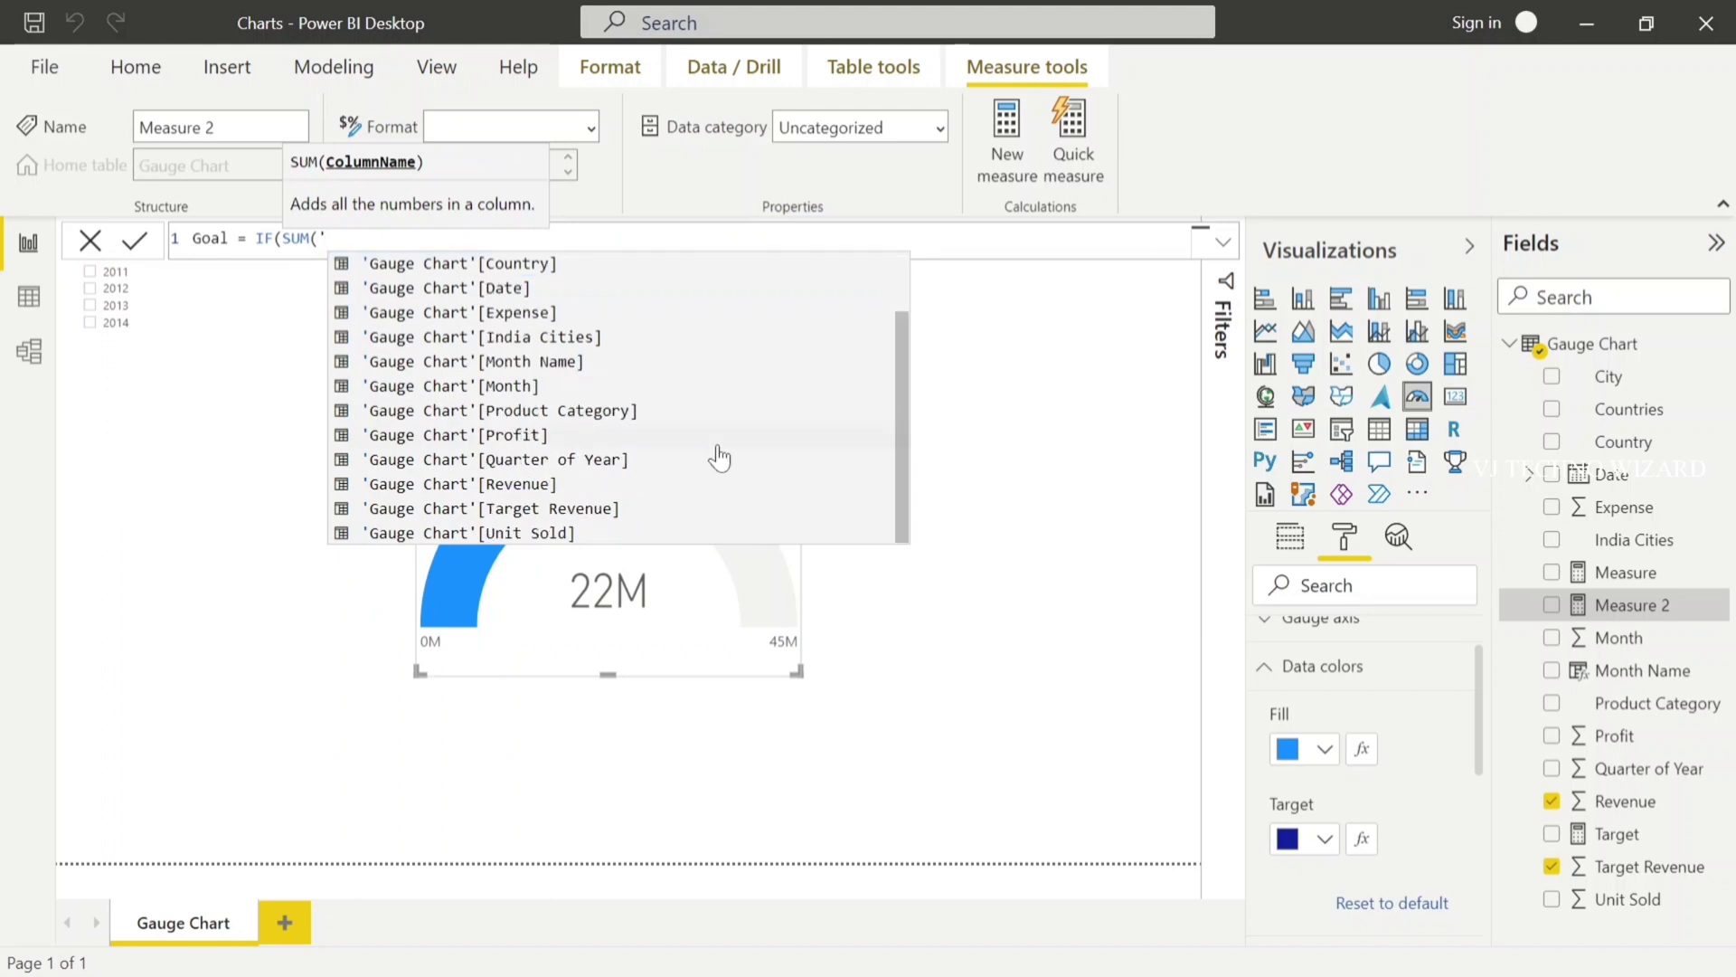
{"action": "left_click", "coordinate": [498, 491]}
{"action": "type", "text": ">'"}
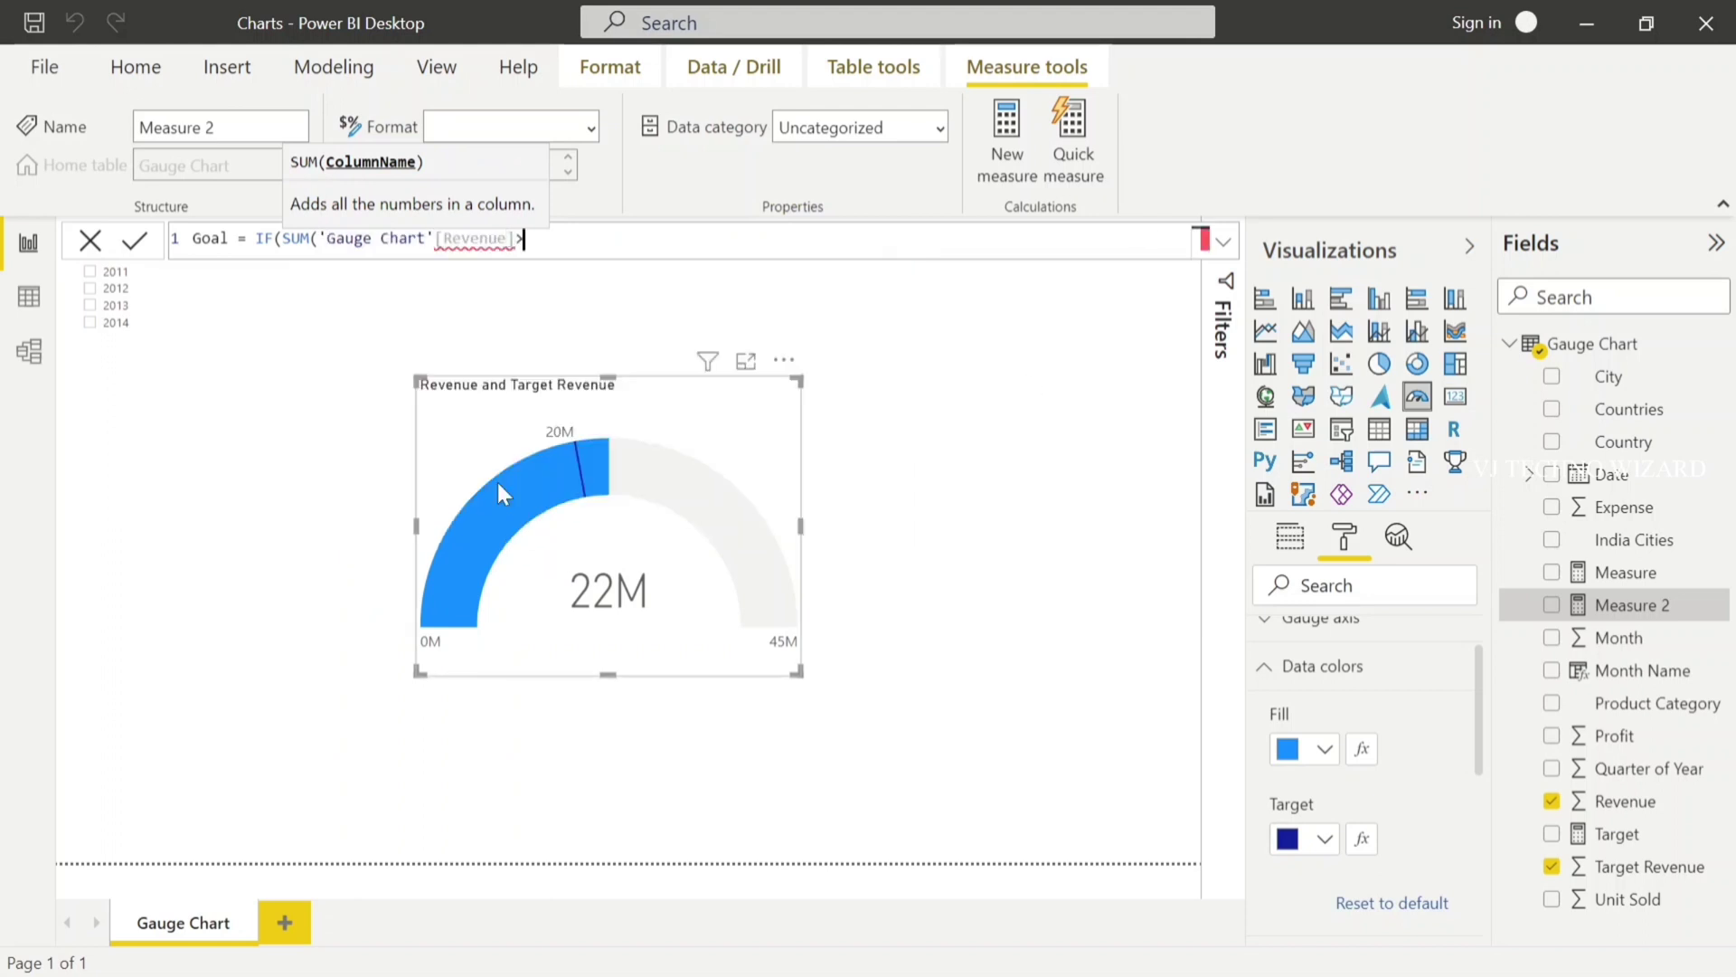
{"action": "key", "text": "BackSpace"}
{"action": "key", "text": "BackSpace"}
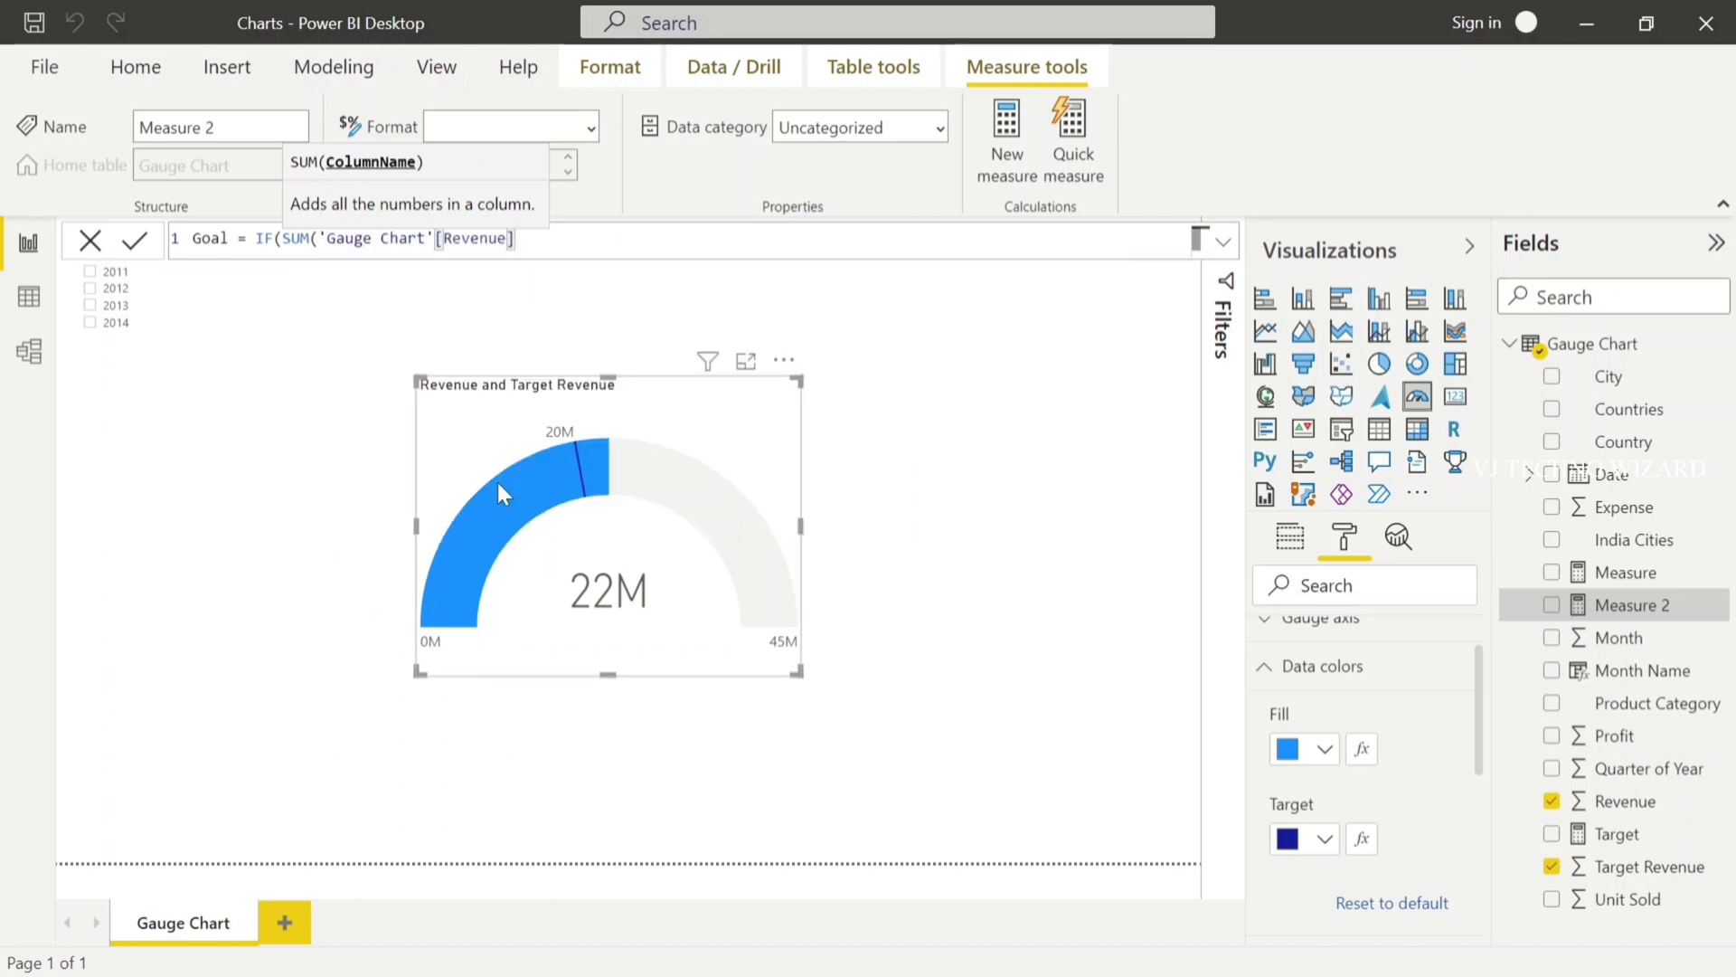
{"action": "type", "text": ")>'"}
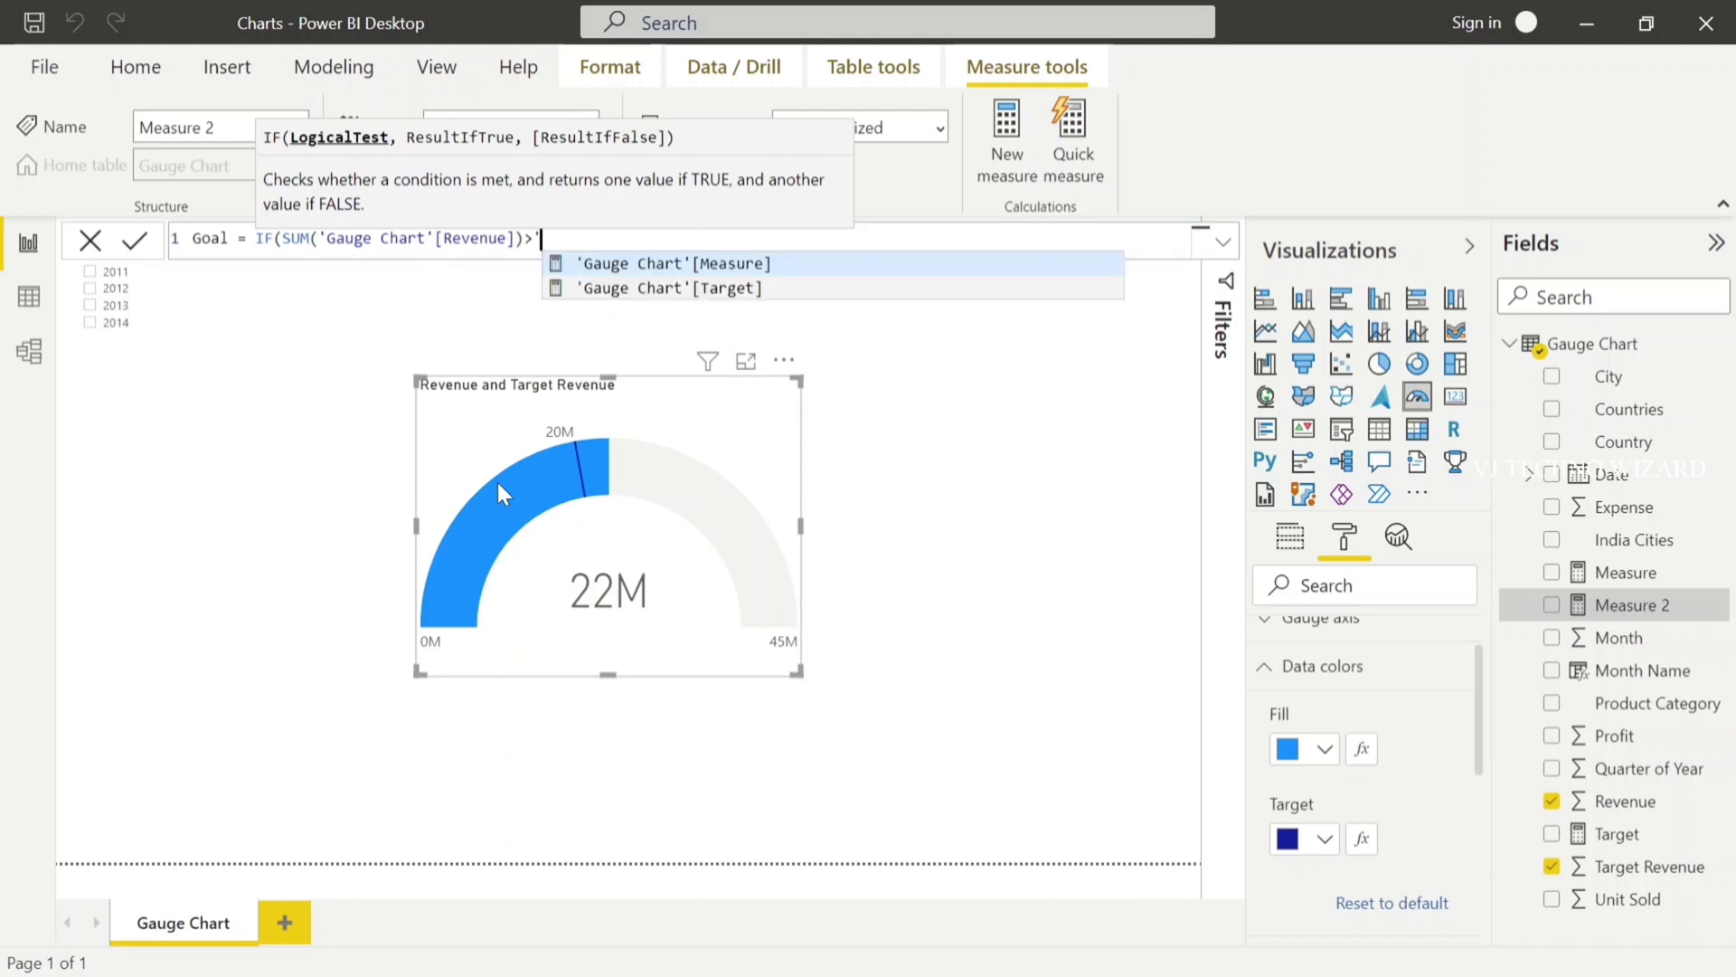
{"action": "key", "text": "BackSpace"}
{"action": "type", "text": "SUM('"}
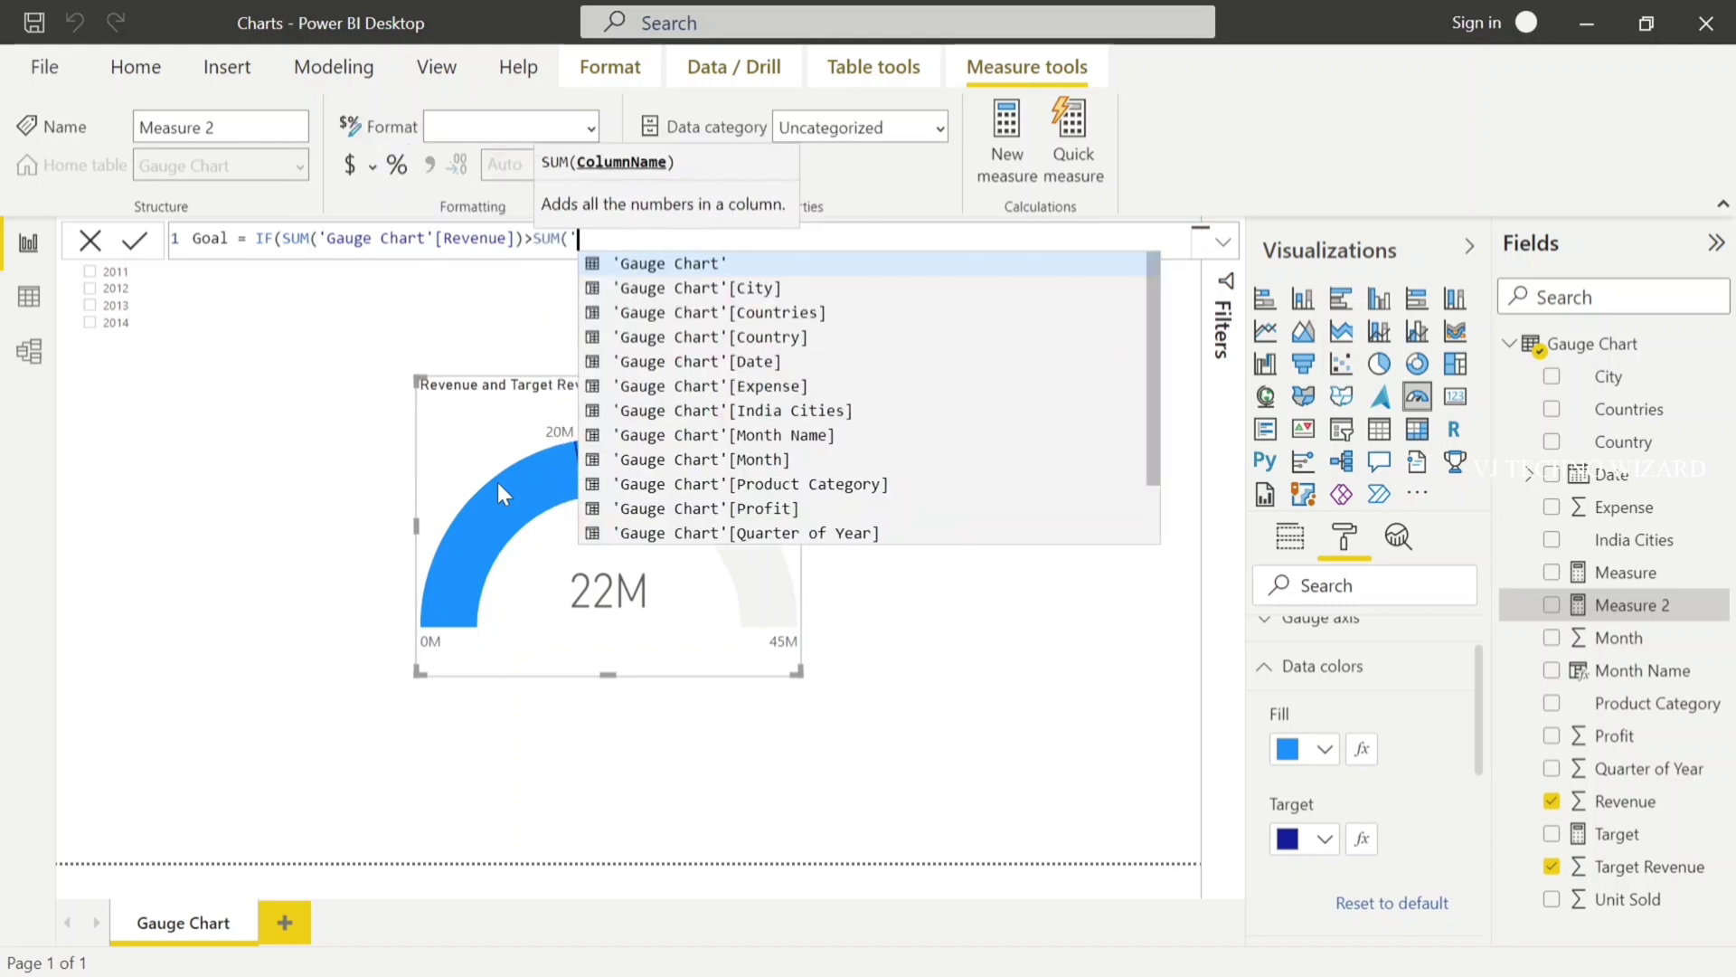
Complete it with SUM(Target Revenue), returning "#00FF00" if true, else "#FF0000".
{"action": "scroll", "coordinate": [797, 503], "scroll_direction": "down", "scroll_amount": 1}
{"action": "double_click", "coordinate": [800, 510]}
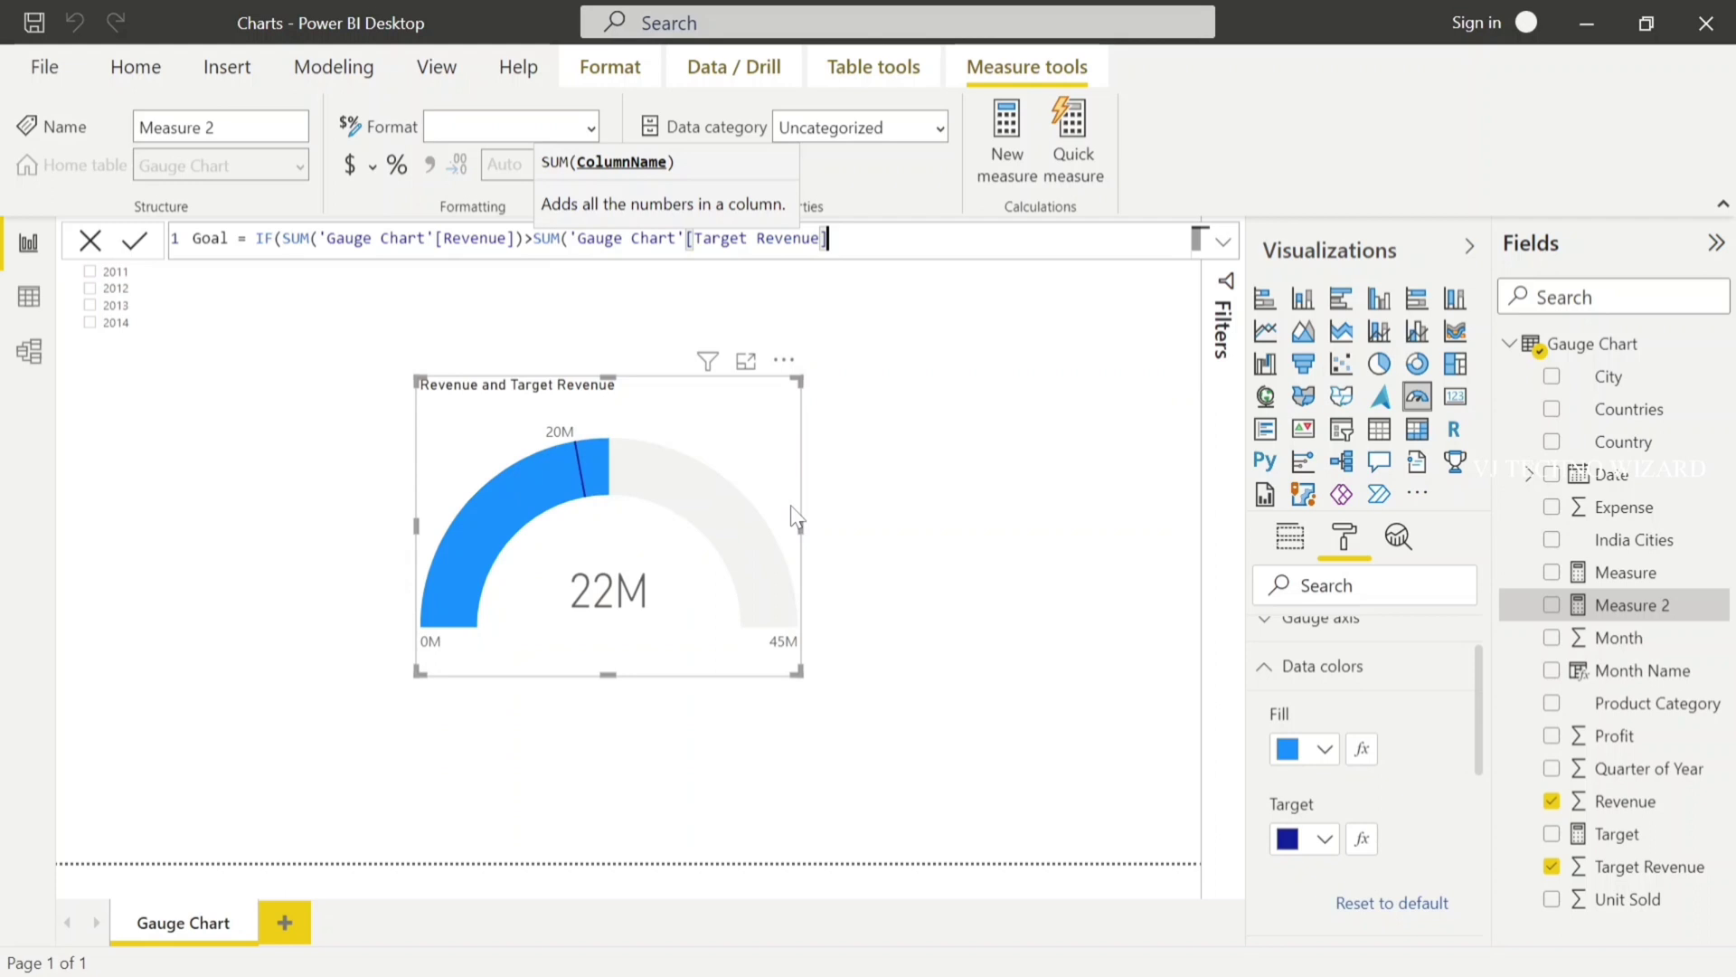
{"action": "type", "text": "),\"#00FF"}
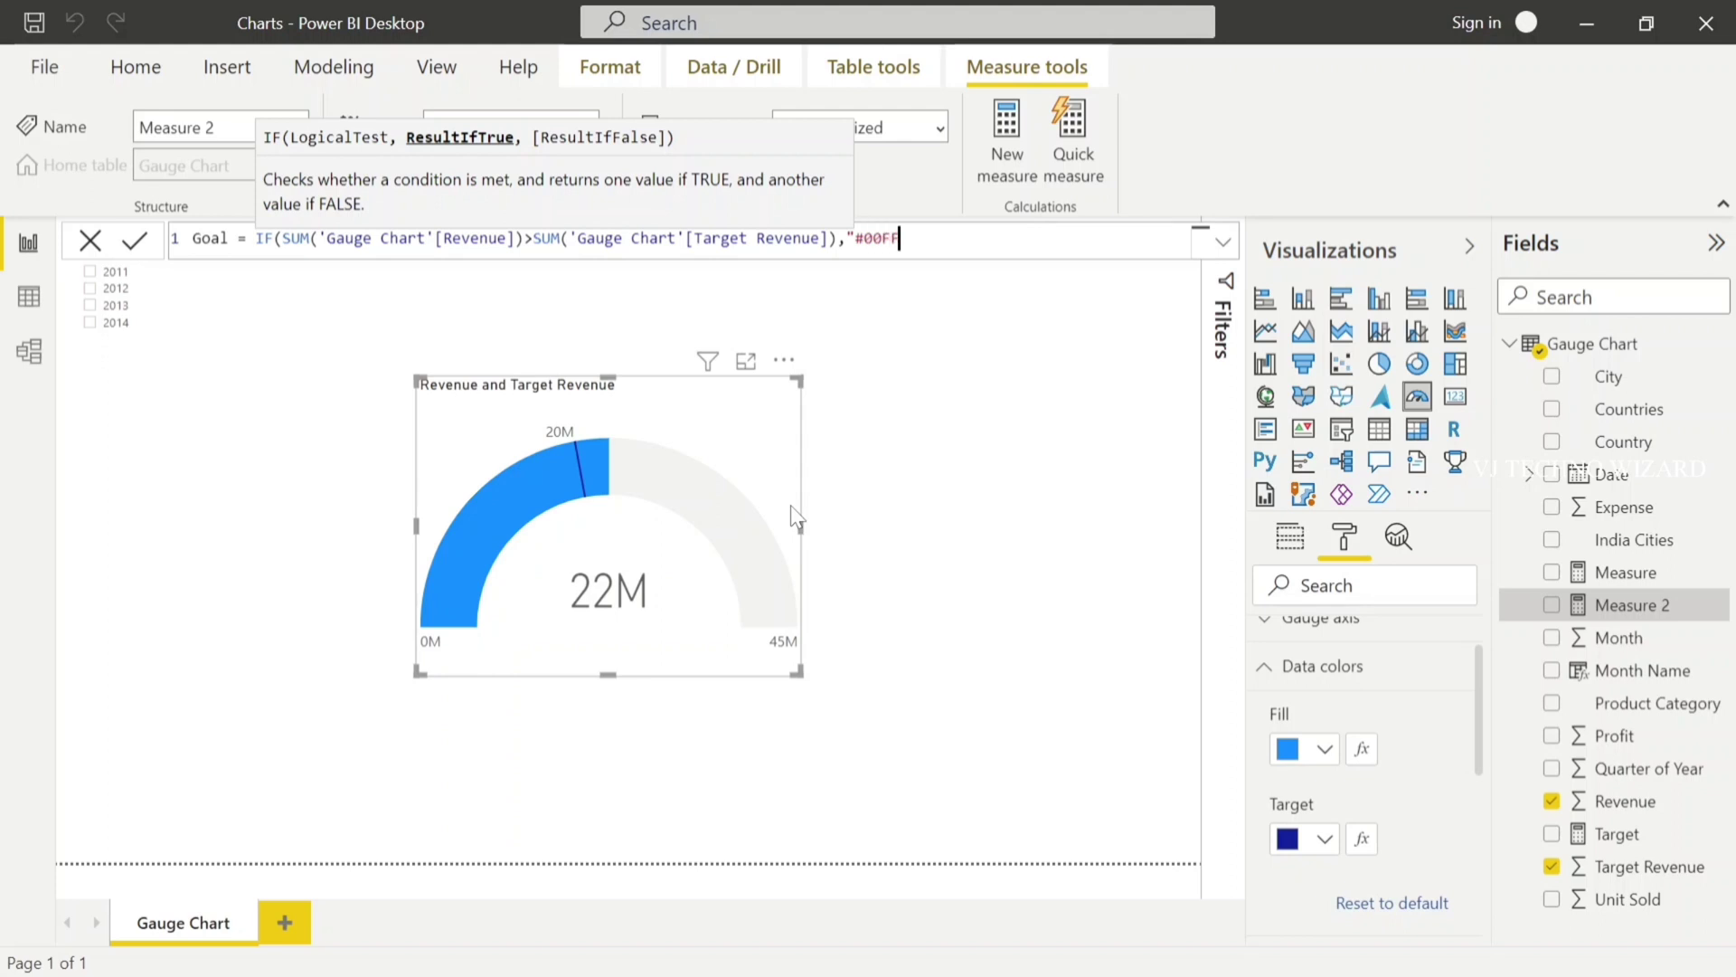
{"action": "type", "text": "00\",\"#FF0000"}
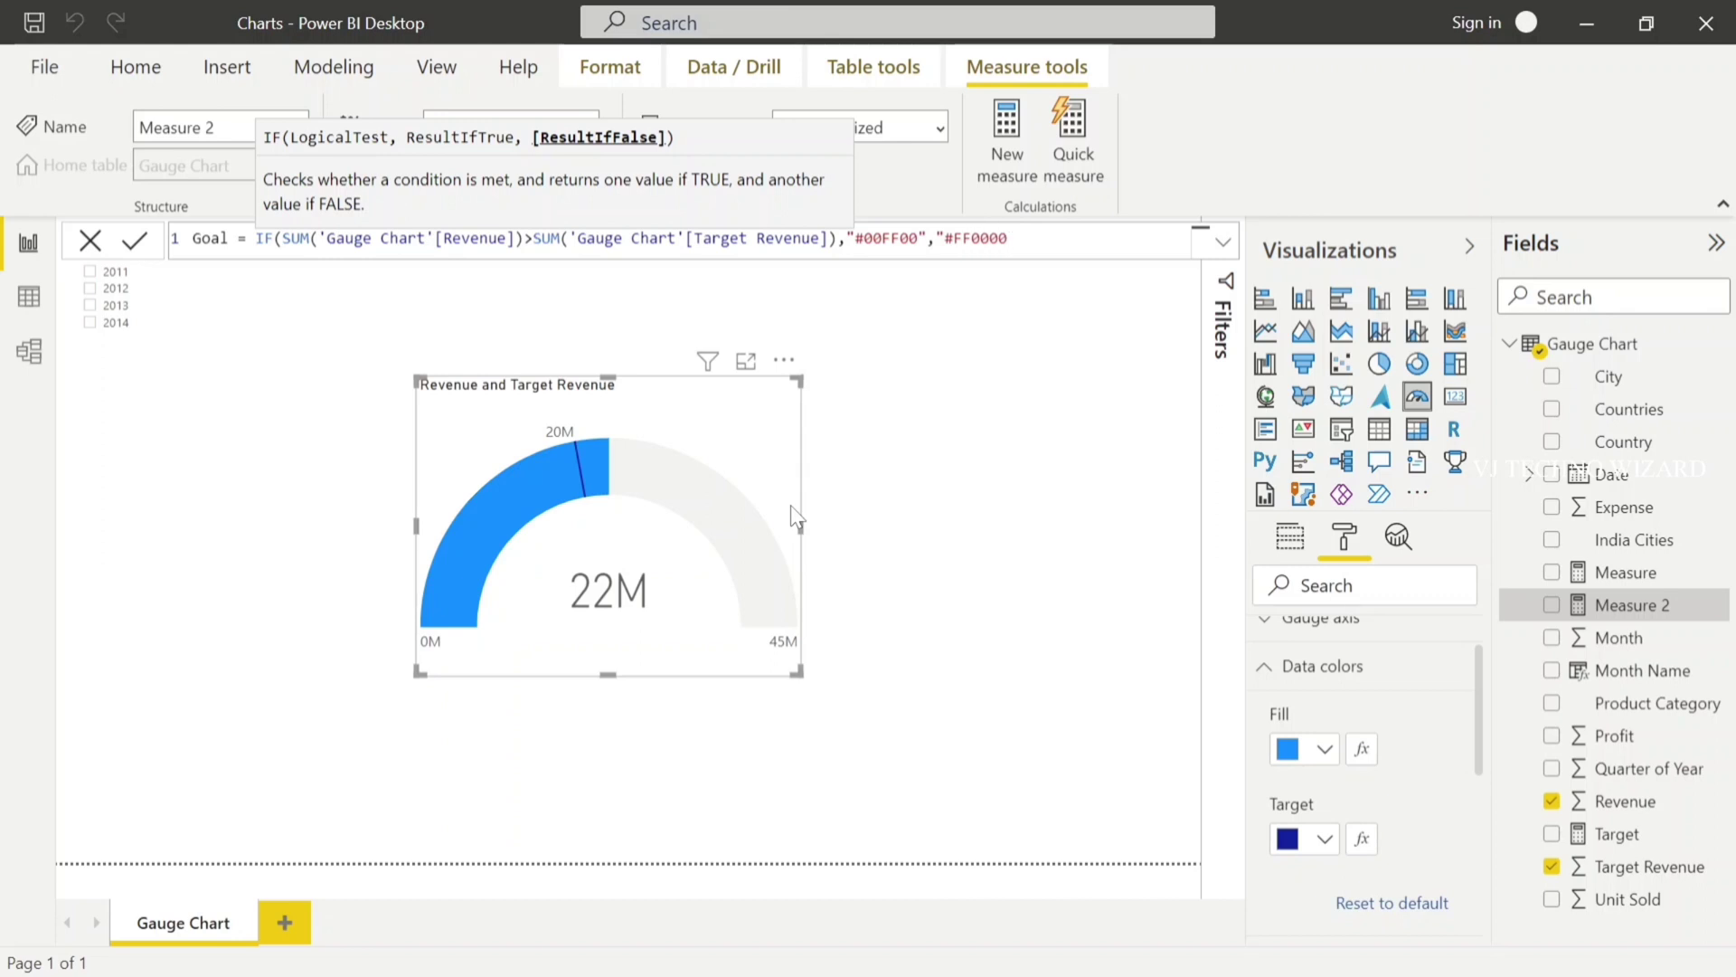
{"action": "type", "text": "\")"}
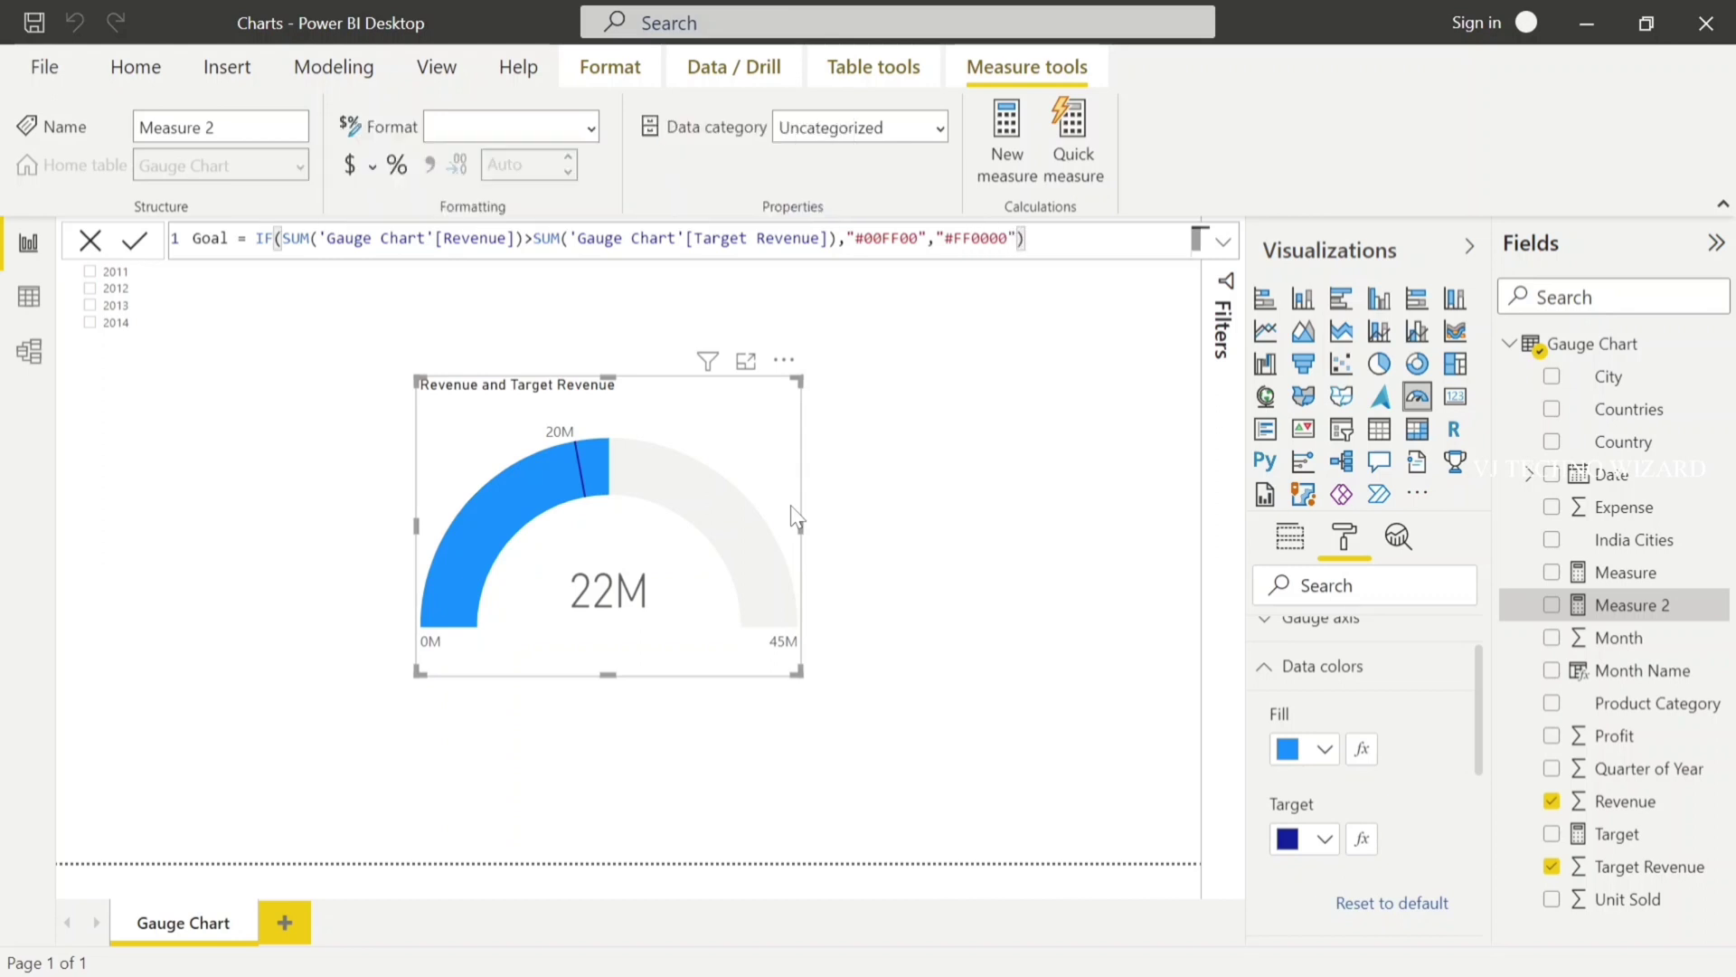
{"action": "key", "text": "Return"}
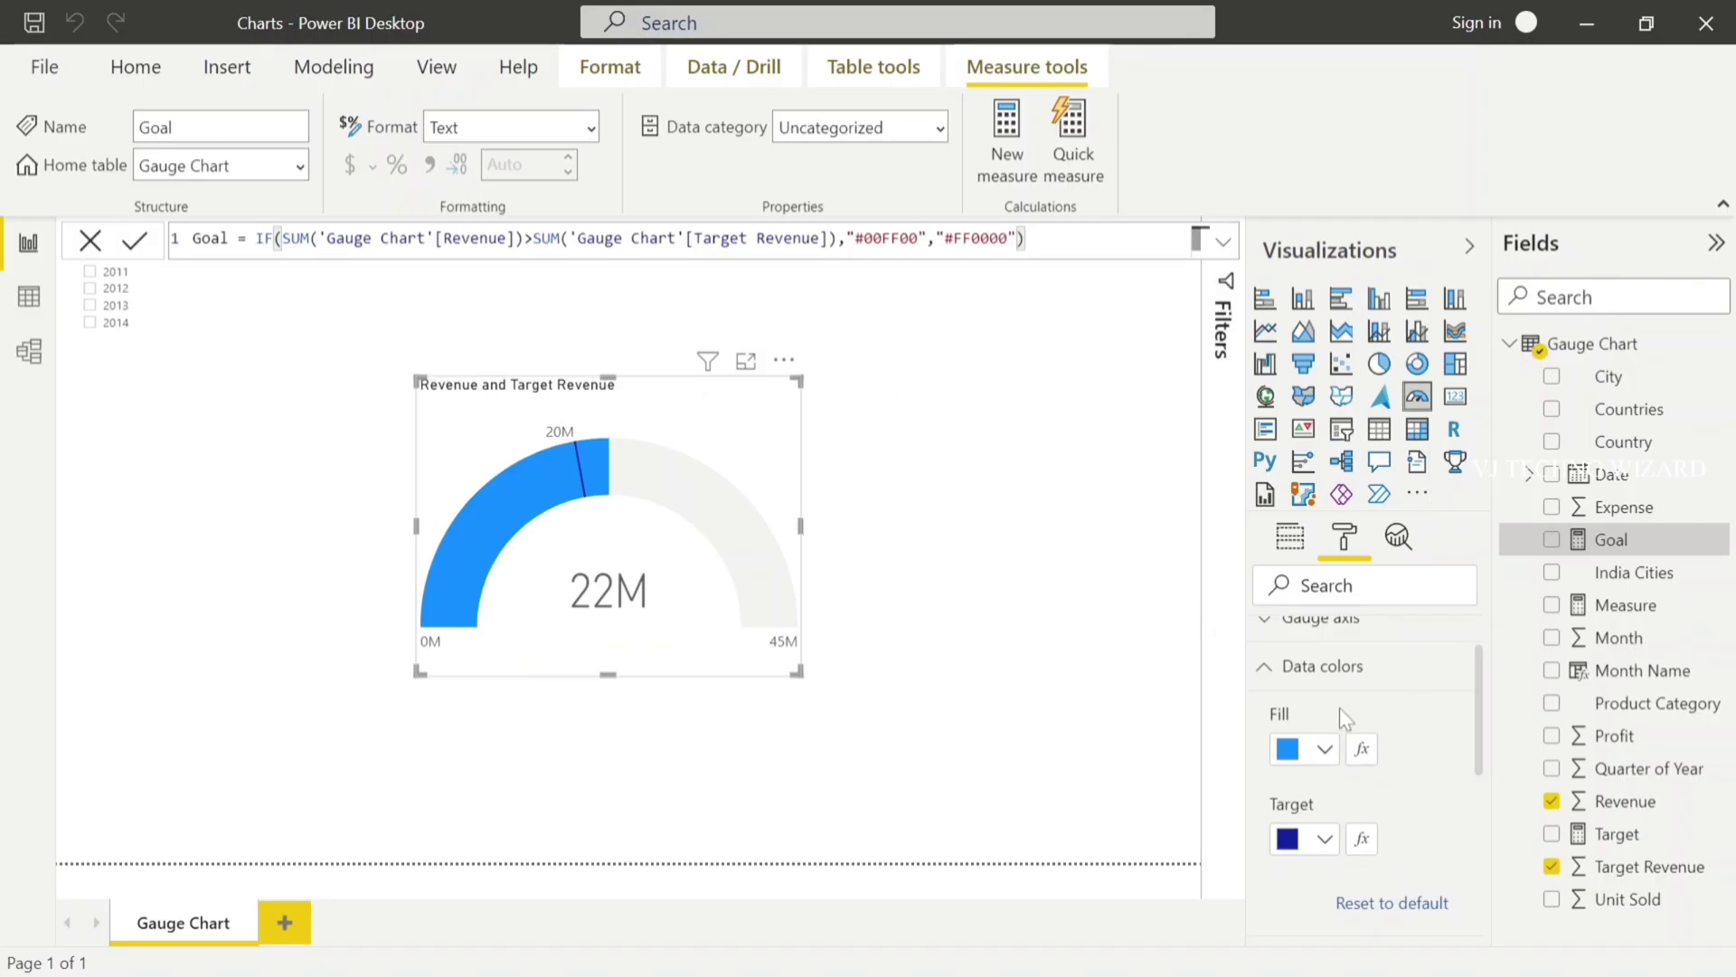
Set the gauge Fill colour to Field value formatting based on the Goal measure.
{"action": "left_click", "coordinate": [1361, 749]}
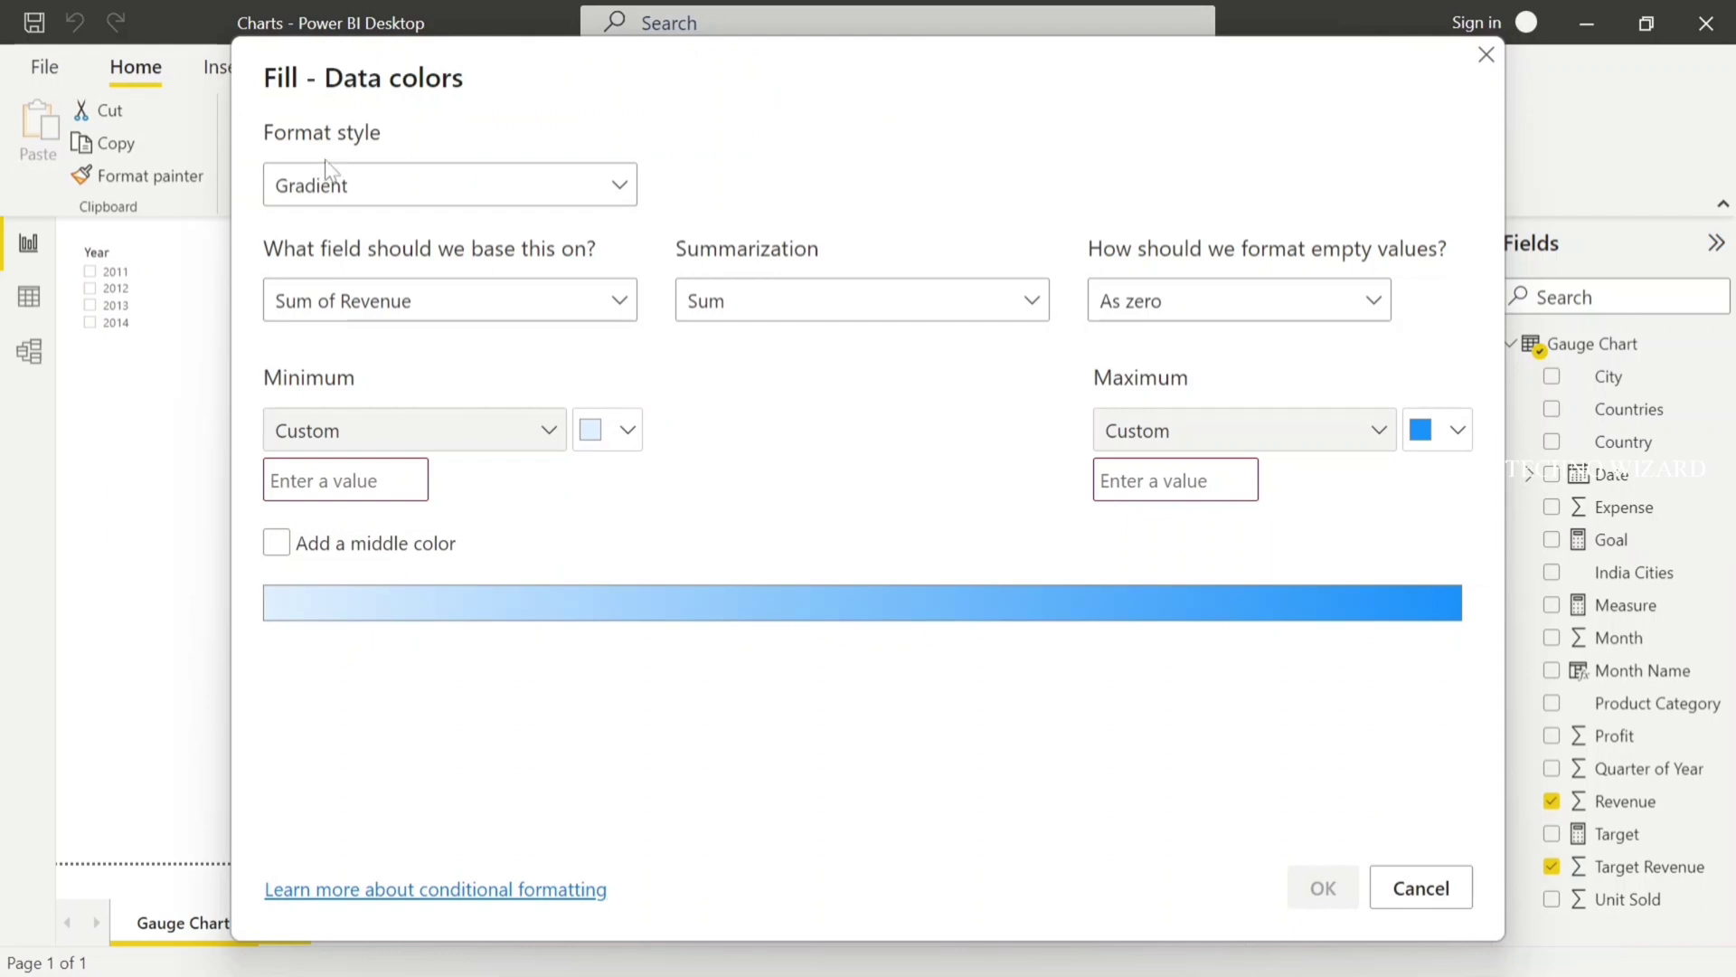
{"action": "left_click", "coordinate": [325, 181]}
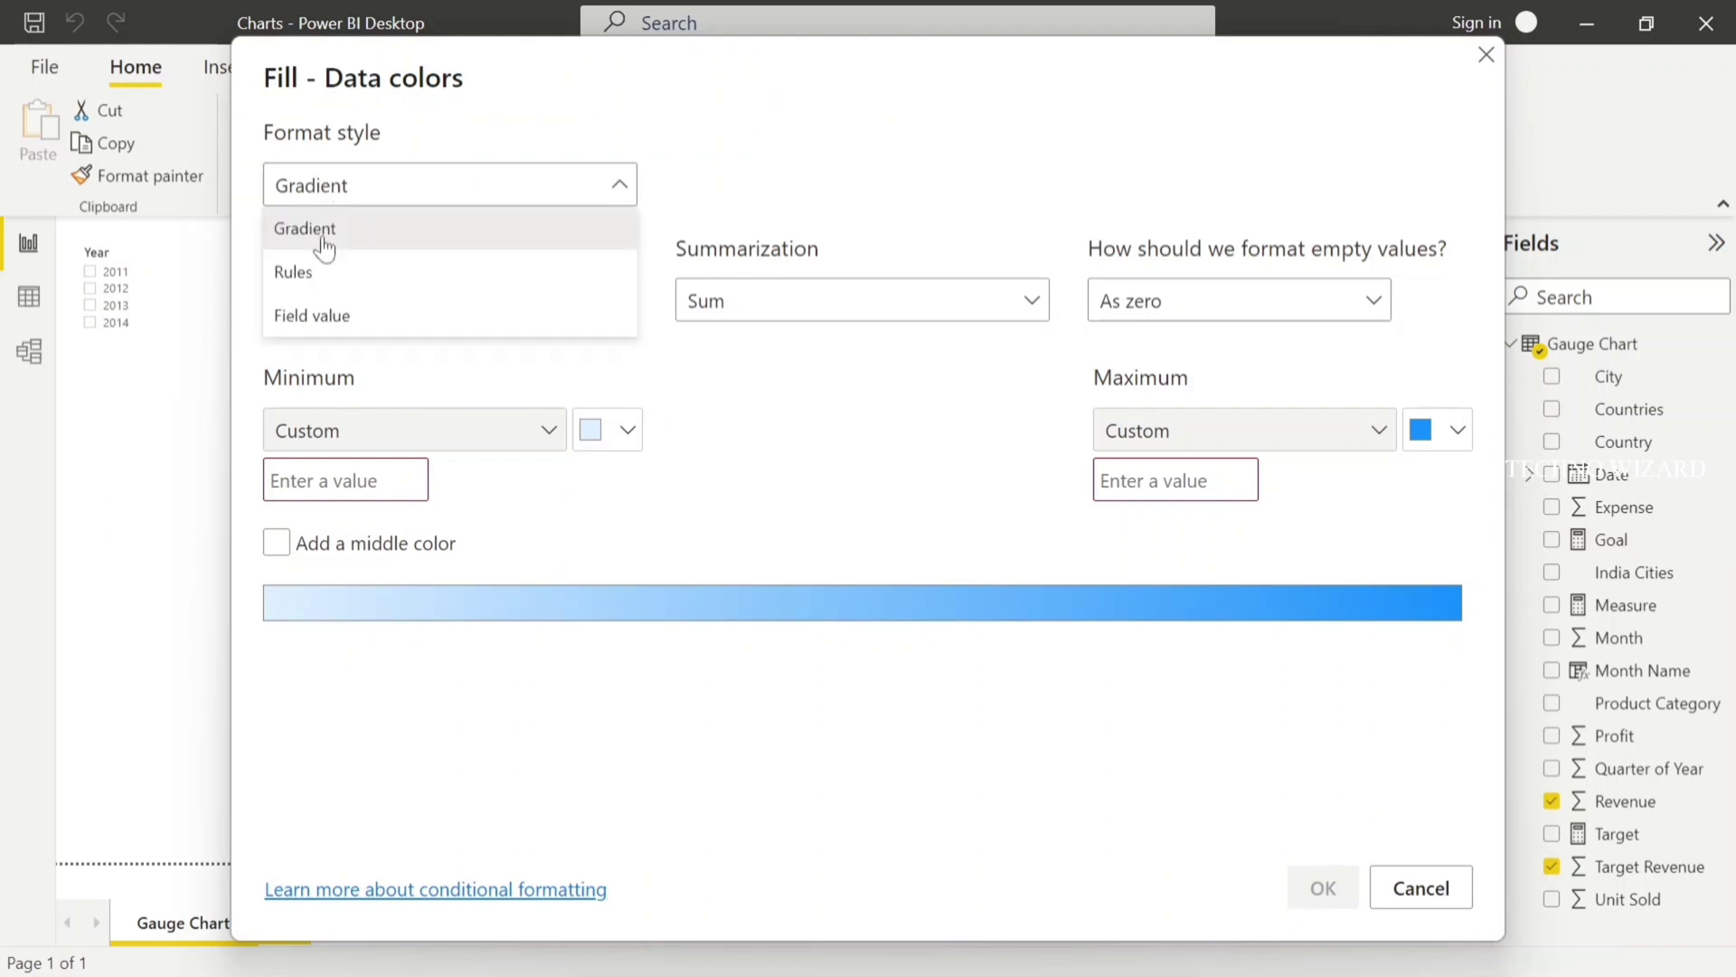
{"action": "left_click", "coordinate": [331, 315]}
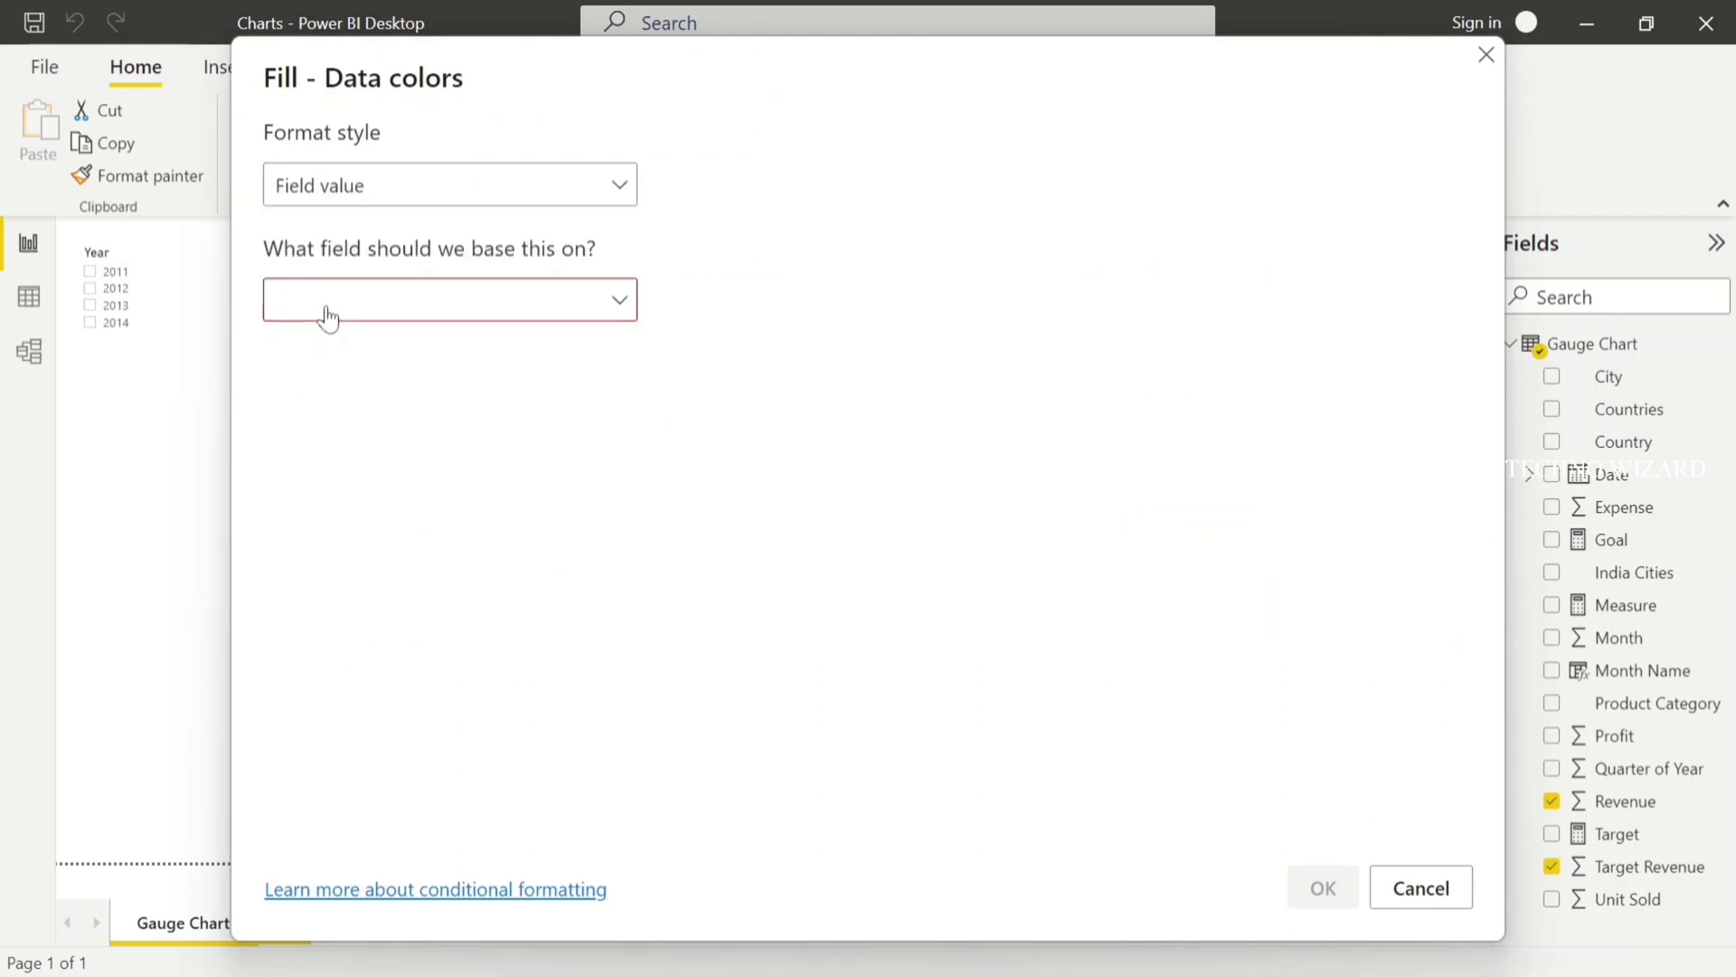
{"action": "left_click", "coordinate": [332, 194]}
{"action": "left_click", "coordinate": [388, 507]}
{"action": "left_click", "coordinate": [395, 312]}
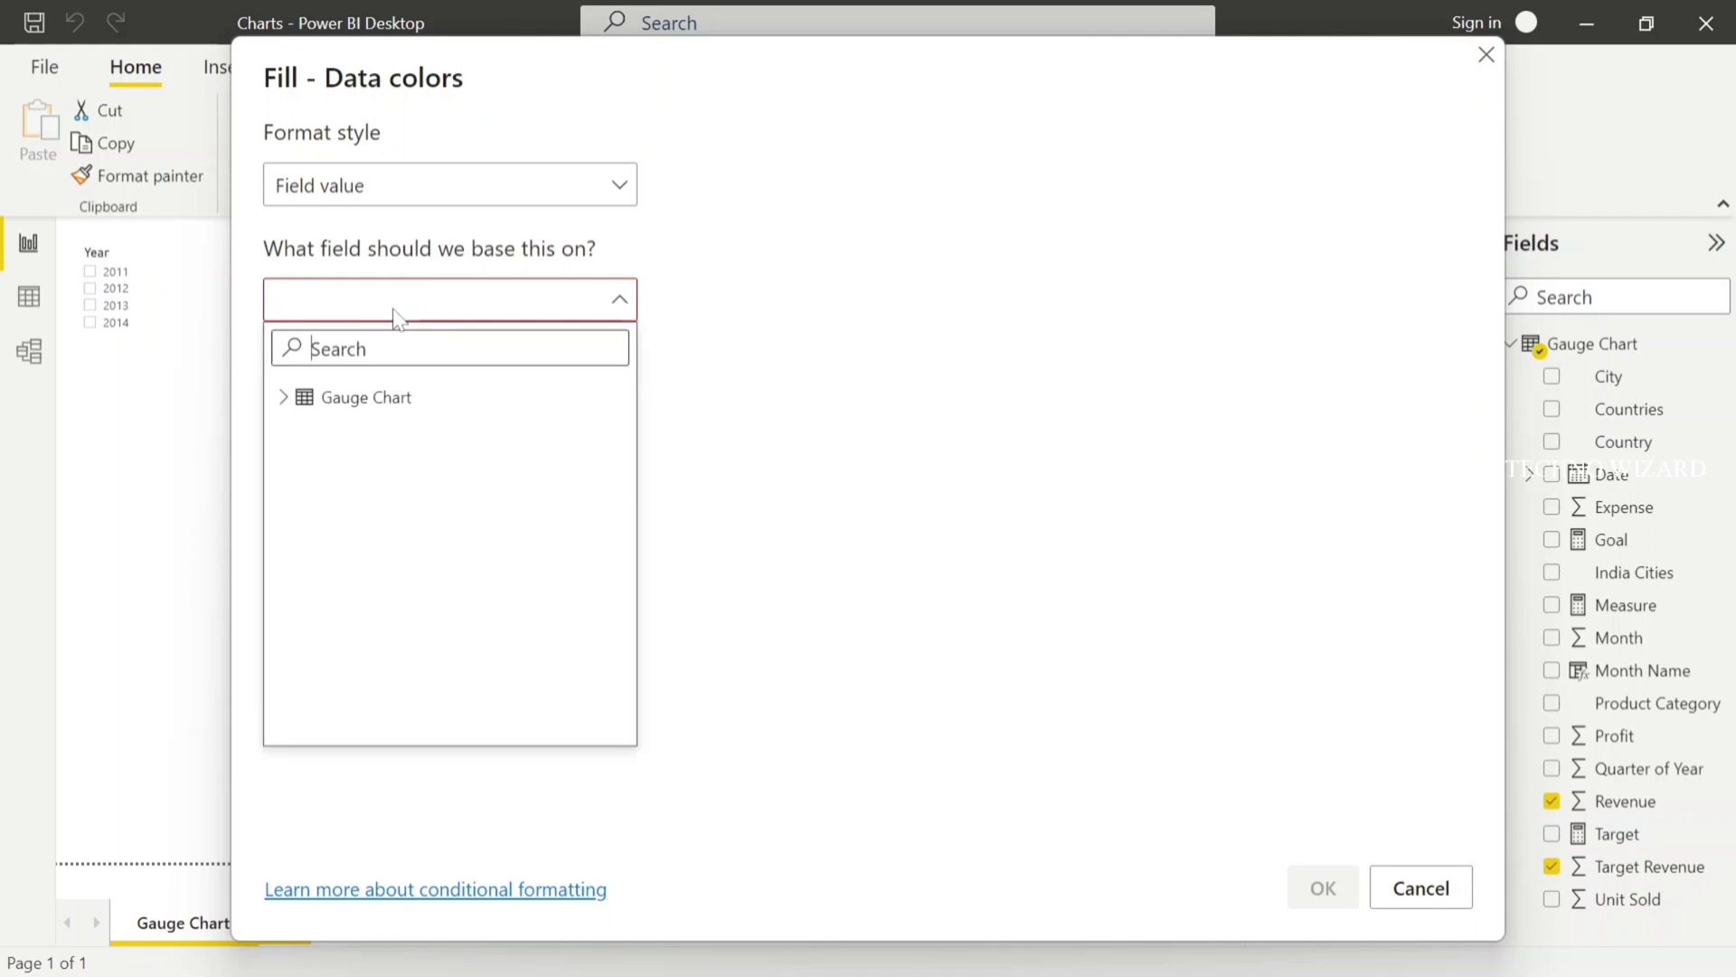
{"action": "left_click", "coordinate": [286, 398]}
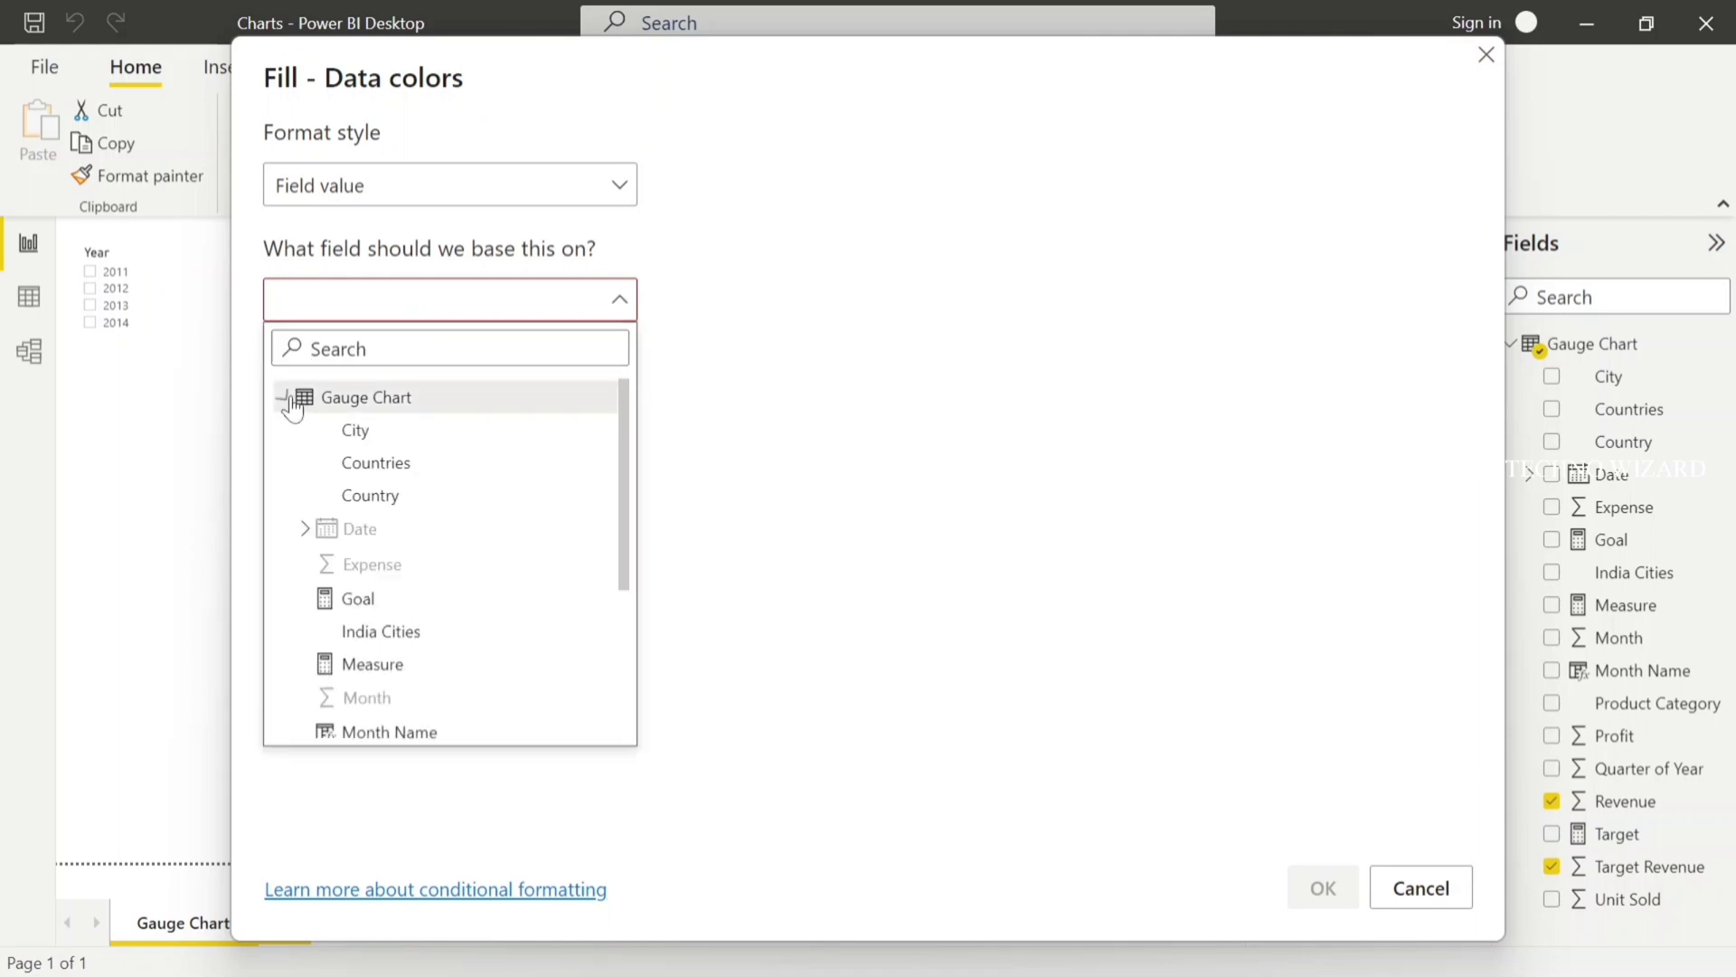
{"action": "left_click", "coordinate": [348, 600]}
{"action": "left_click", "coordinate": [1317, 887]}
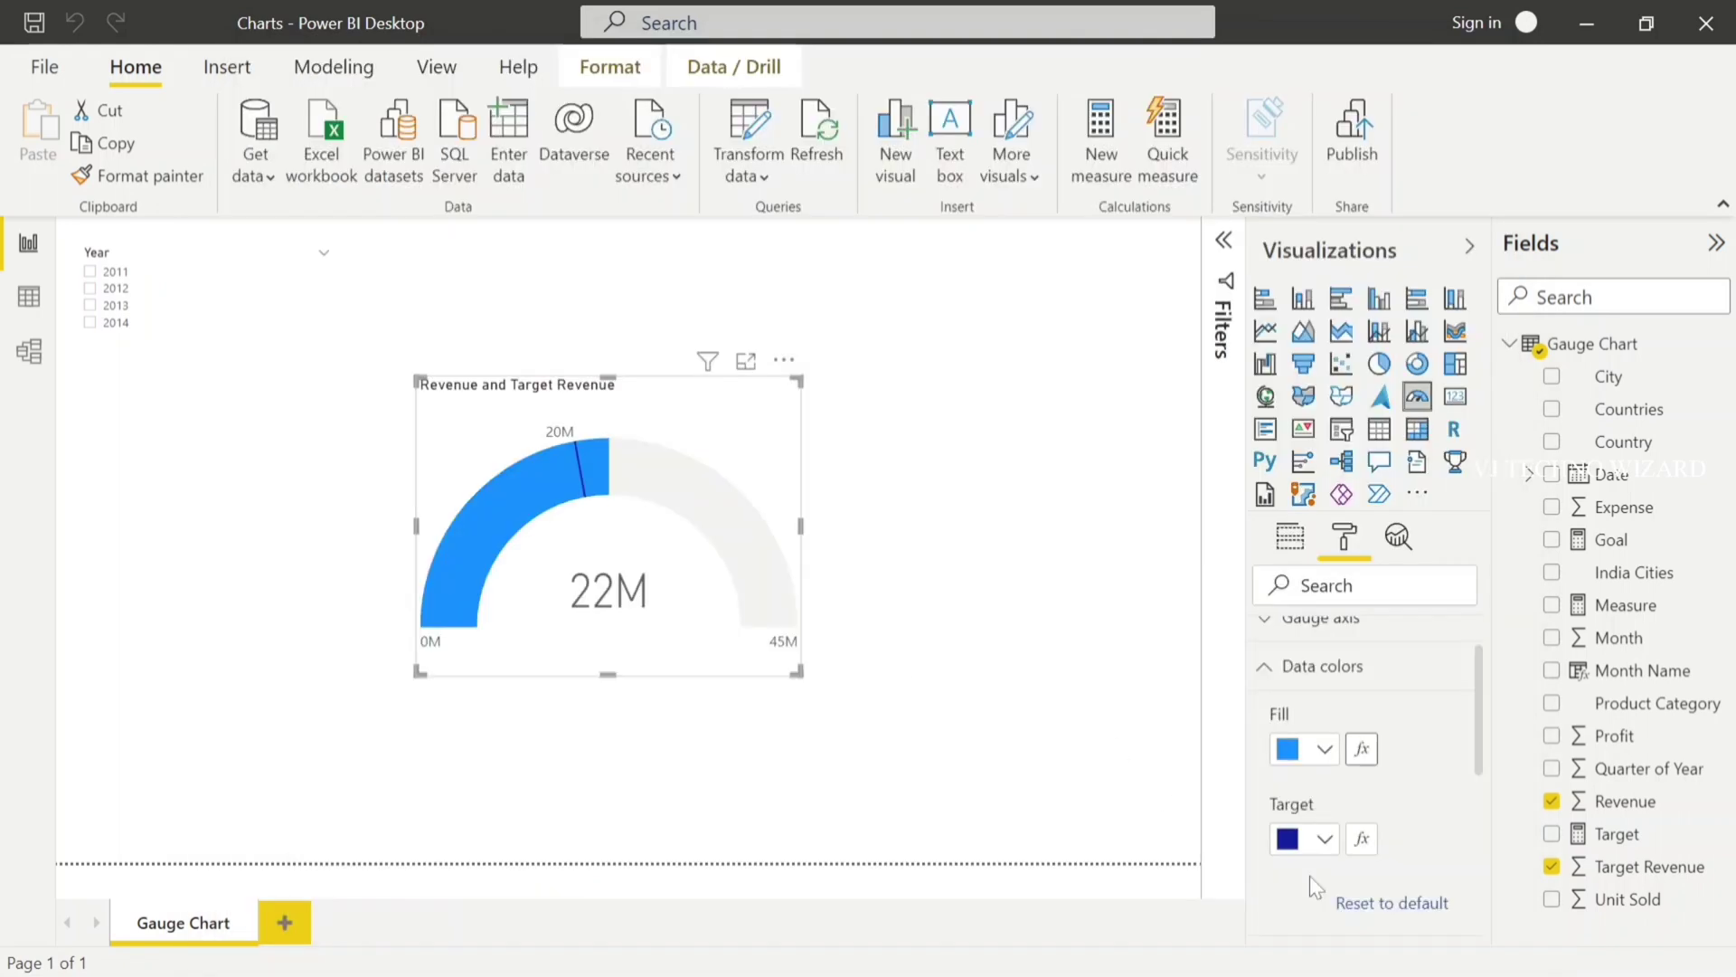
{"action": "left_click", "coordinate": [1630, 541]}
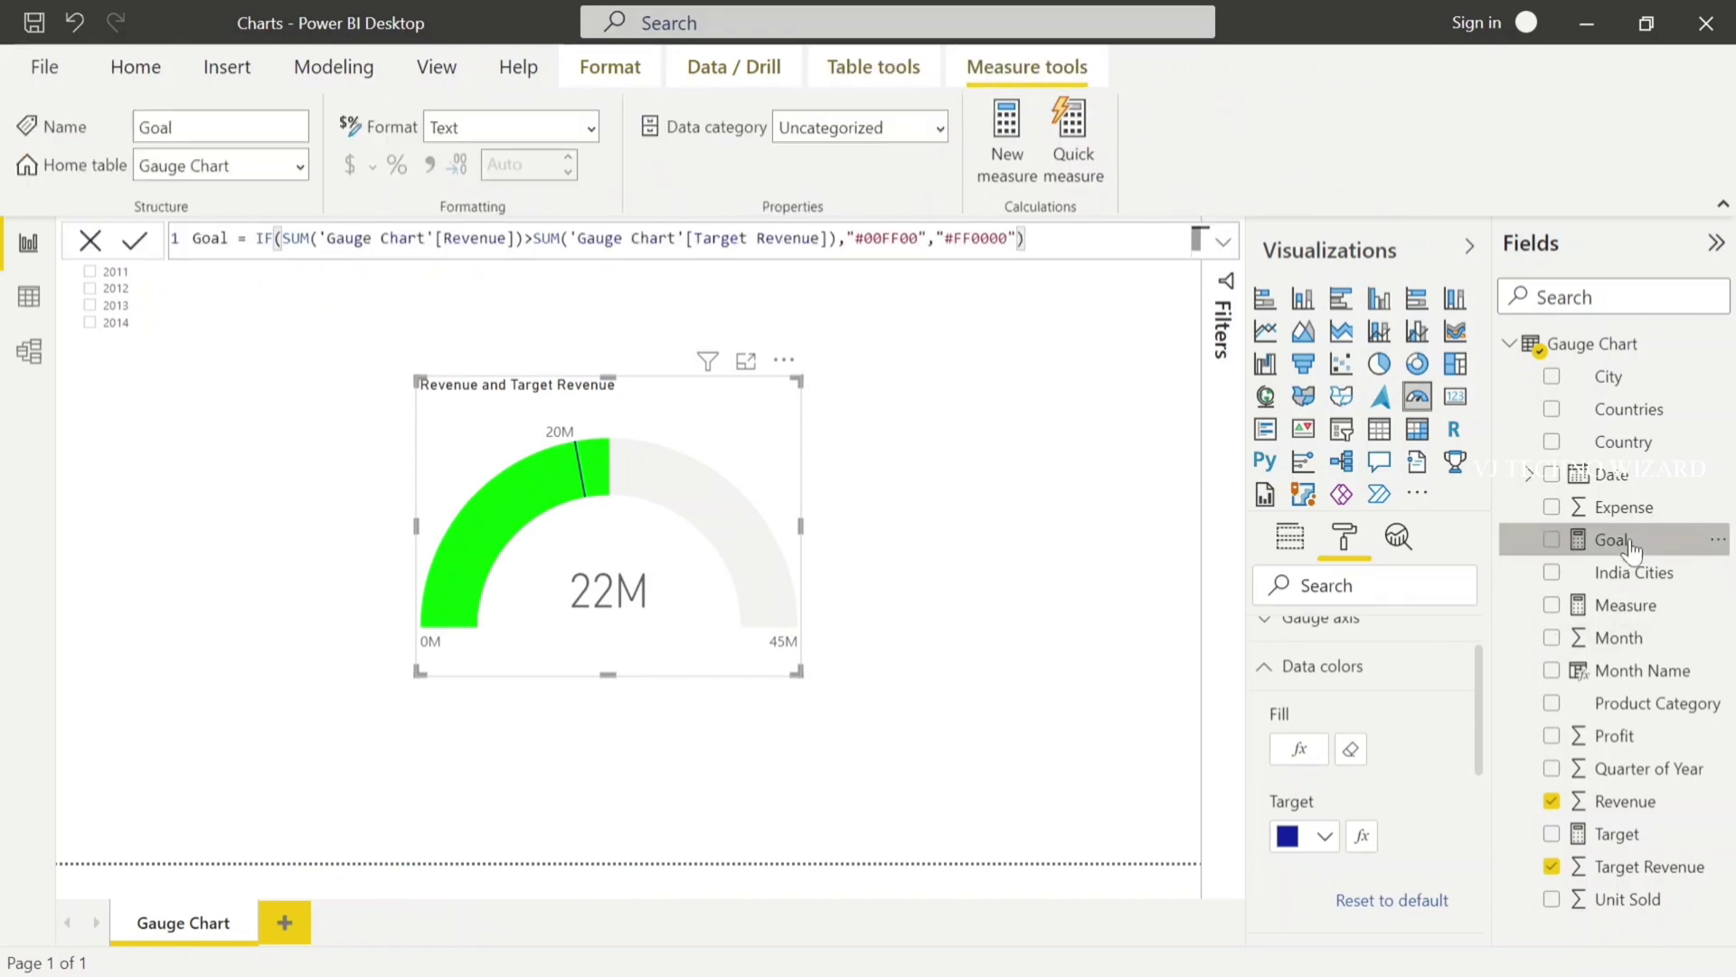
{"action": "left_click", "coordinate": [970, 378]}
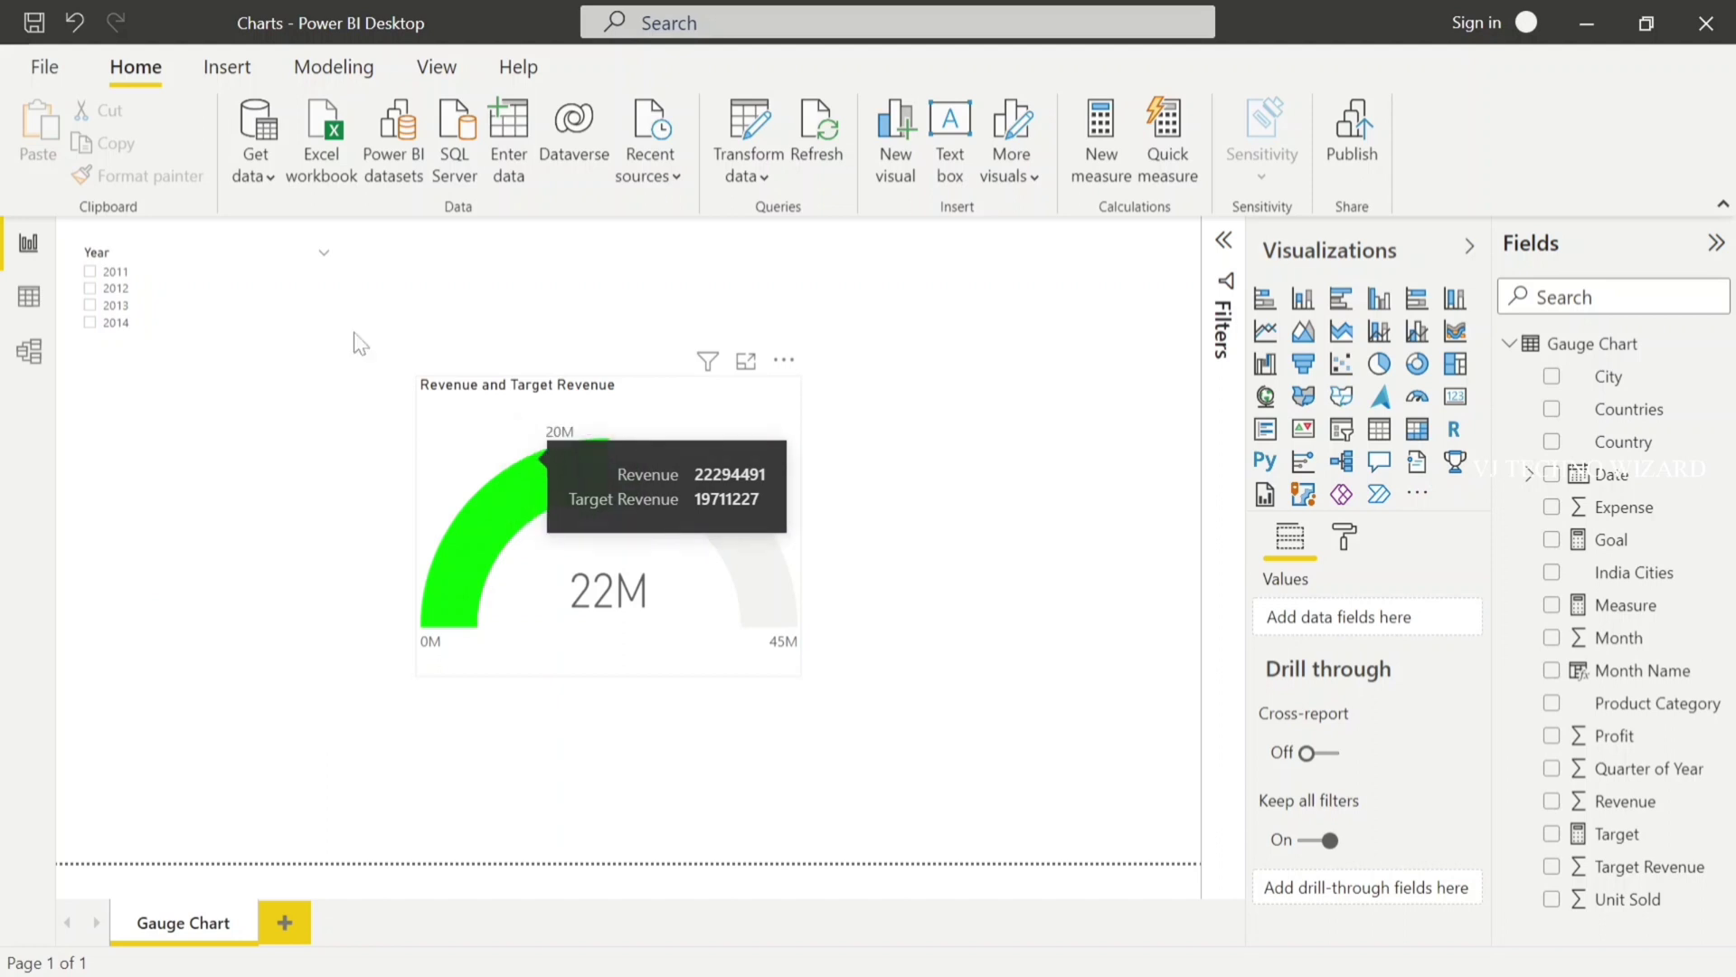
{"action": "left_click", "coordinate": [163, 312]}
{"action": "left_click", "coordinate": [118, 274]}
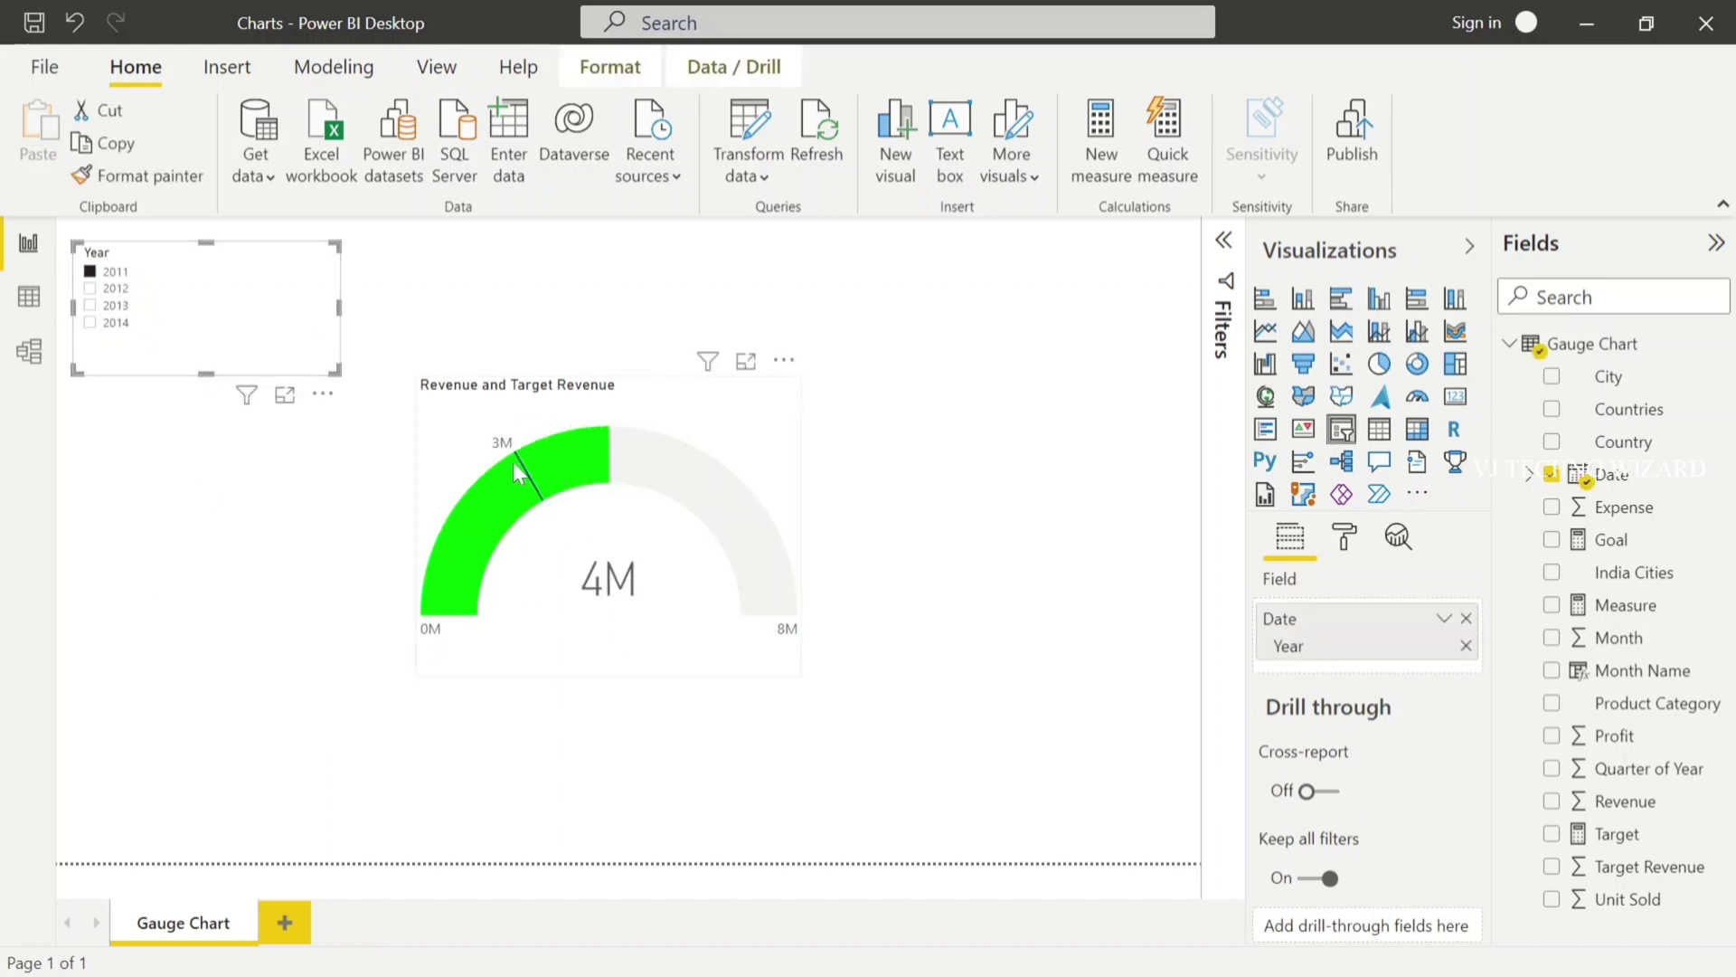
{"action": "left_click", "coordinate": [113, 291]}
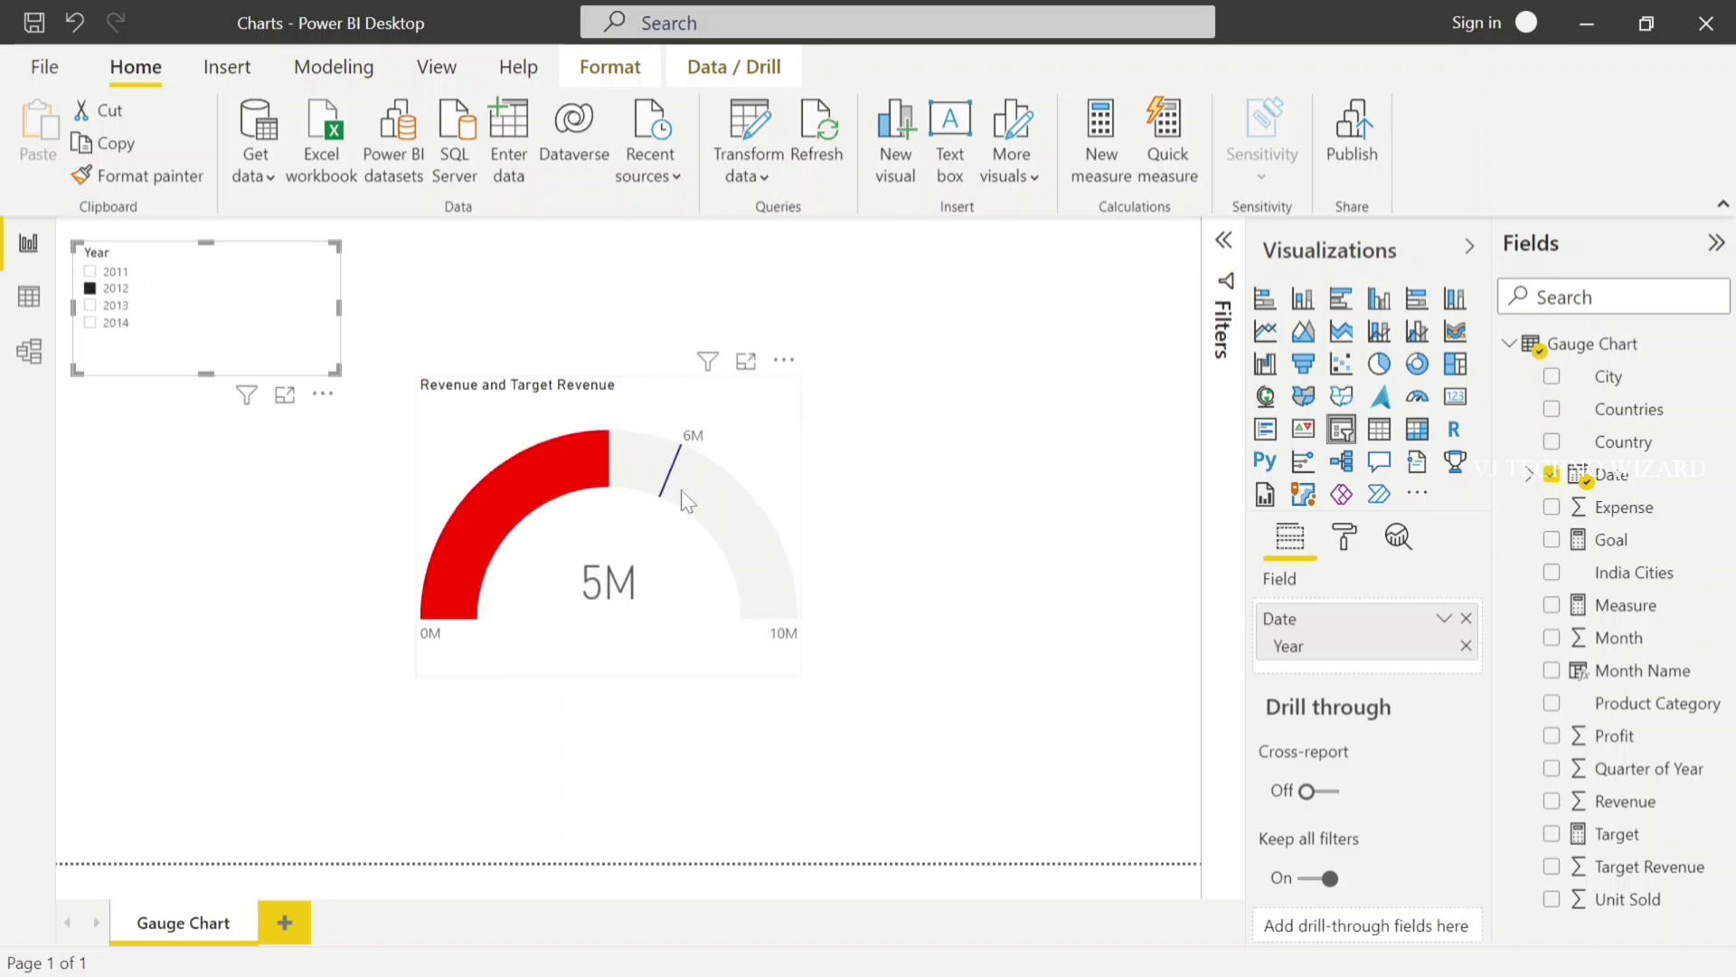
{"action": "mouse_move", "coordinate": [675, 481]}
{"action": "left_click", "coordinate": [121, 301]}
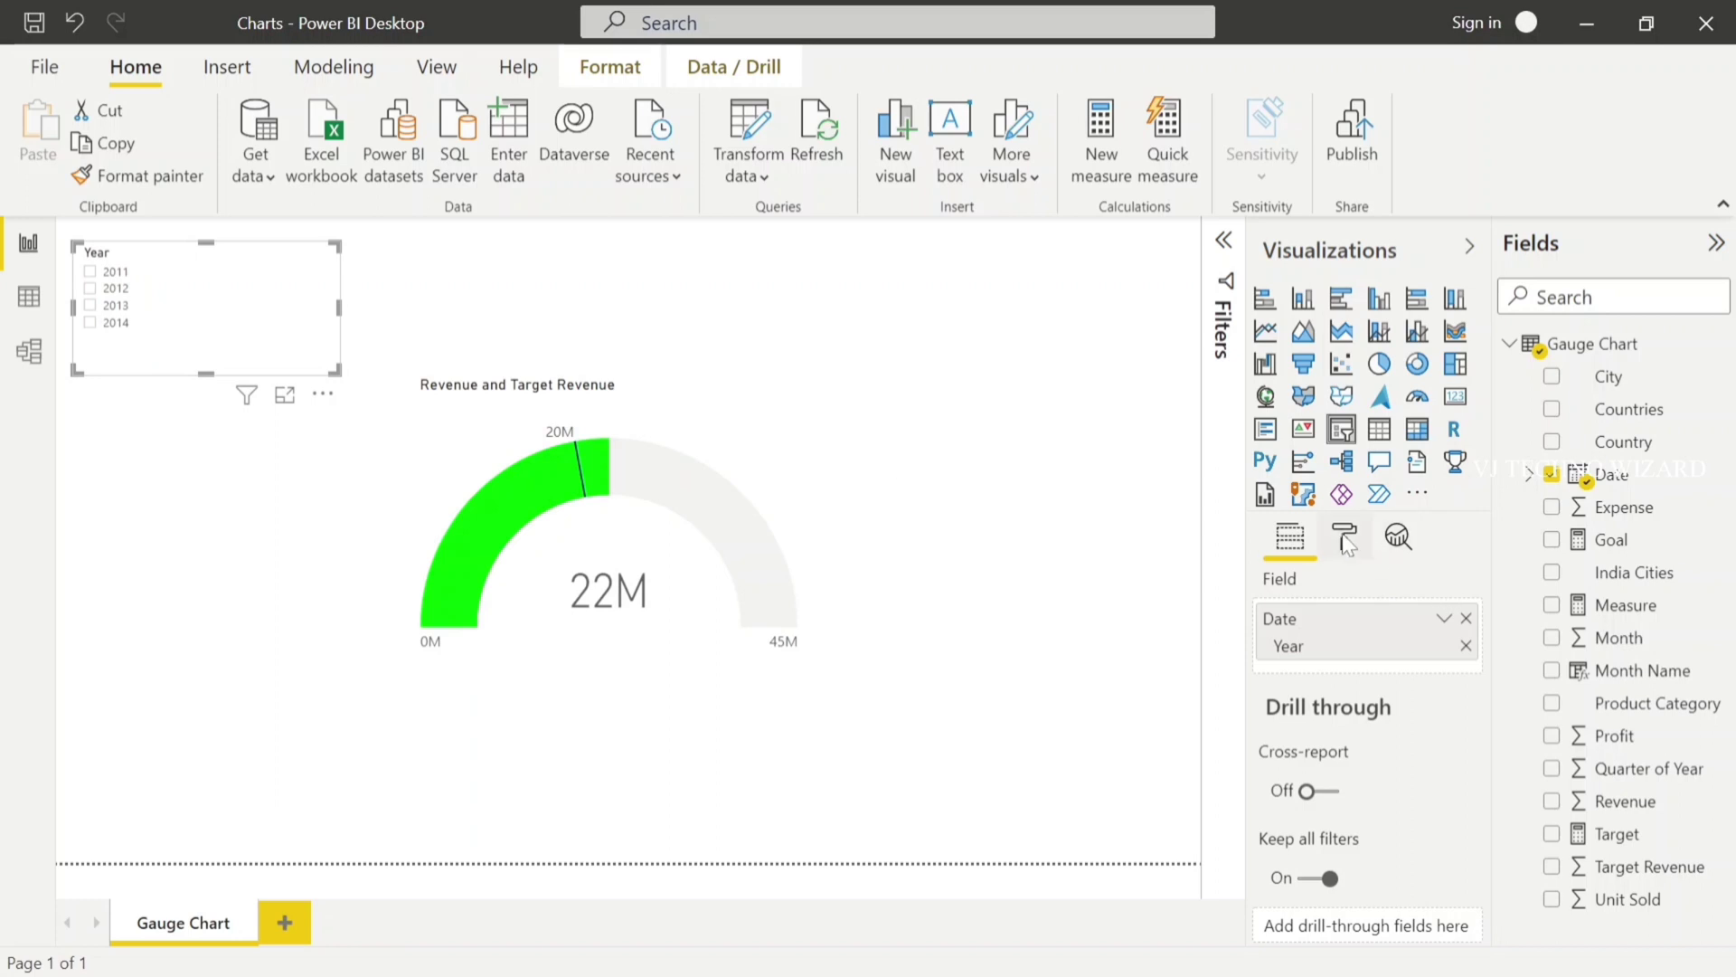
Expand the Target and Callout value cards in the gauge's Format pane.
{"action": "left_click", "coordinate": [1344, 538]}
{"action": "left_click", "coordinate": [1266, 720]}
{"action": "scroll", "coordinate": [1271, 723], "scroll_direction": "down", "scroll_amount": 5}
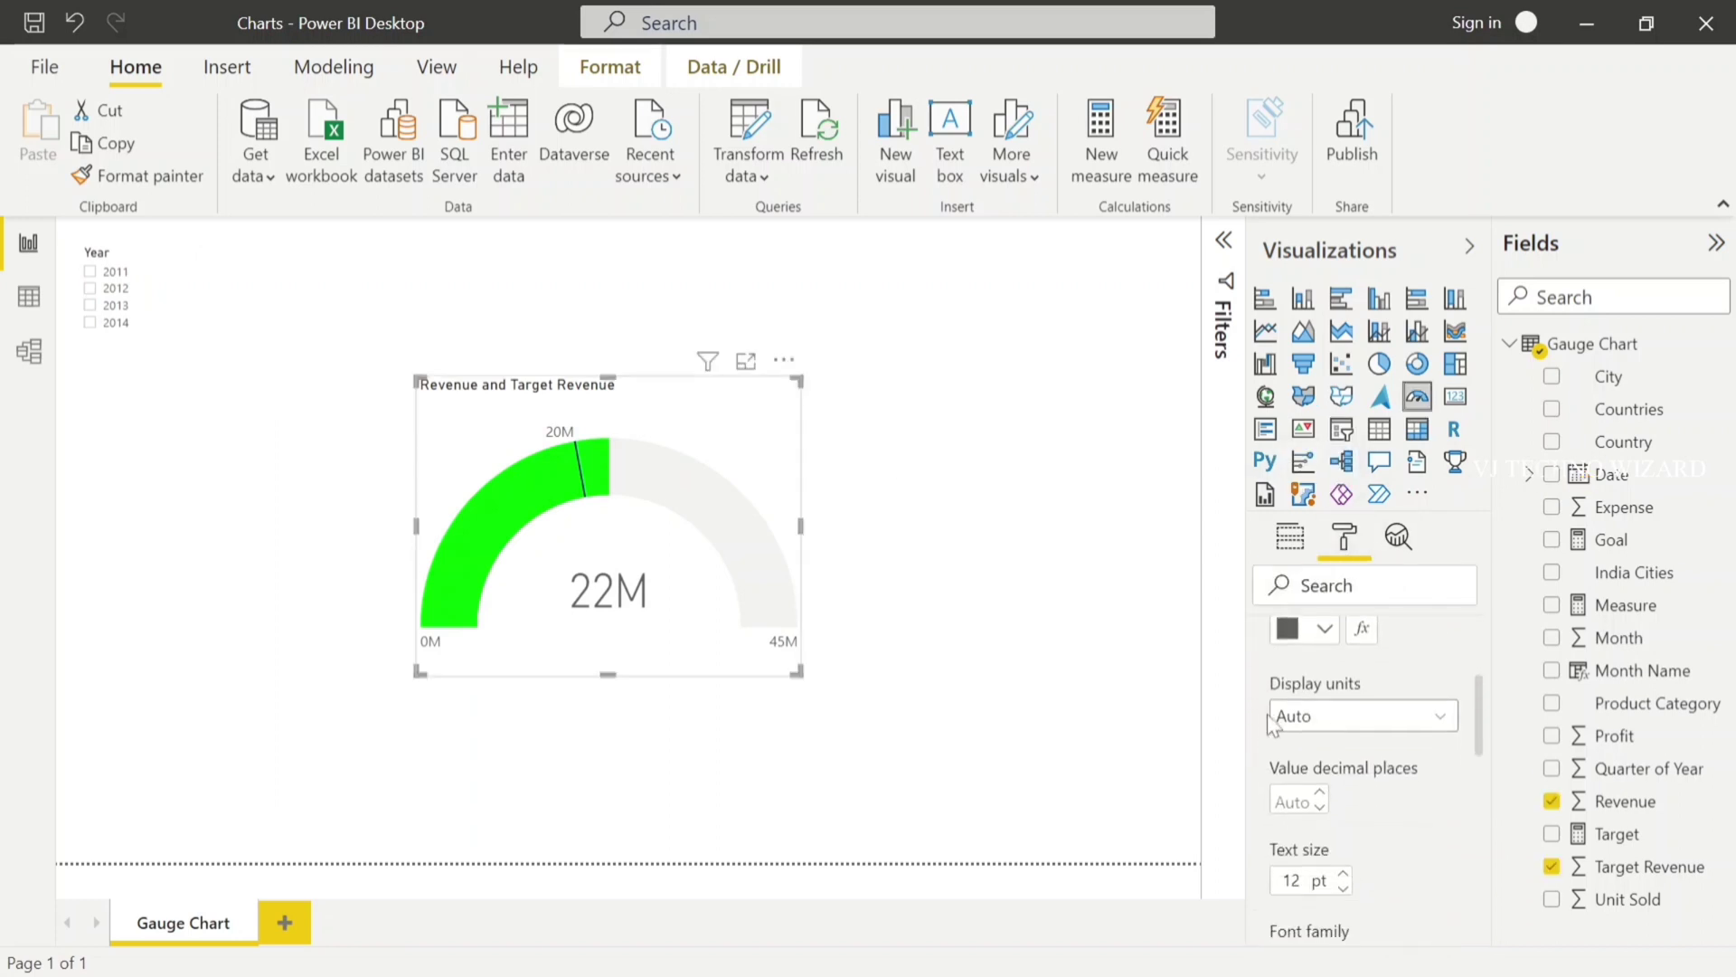
{"action": "scroll", "coordinate": [1267, 721], "scroll_direction": "down", "scroll_amount": 3}
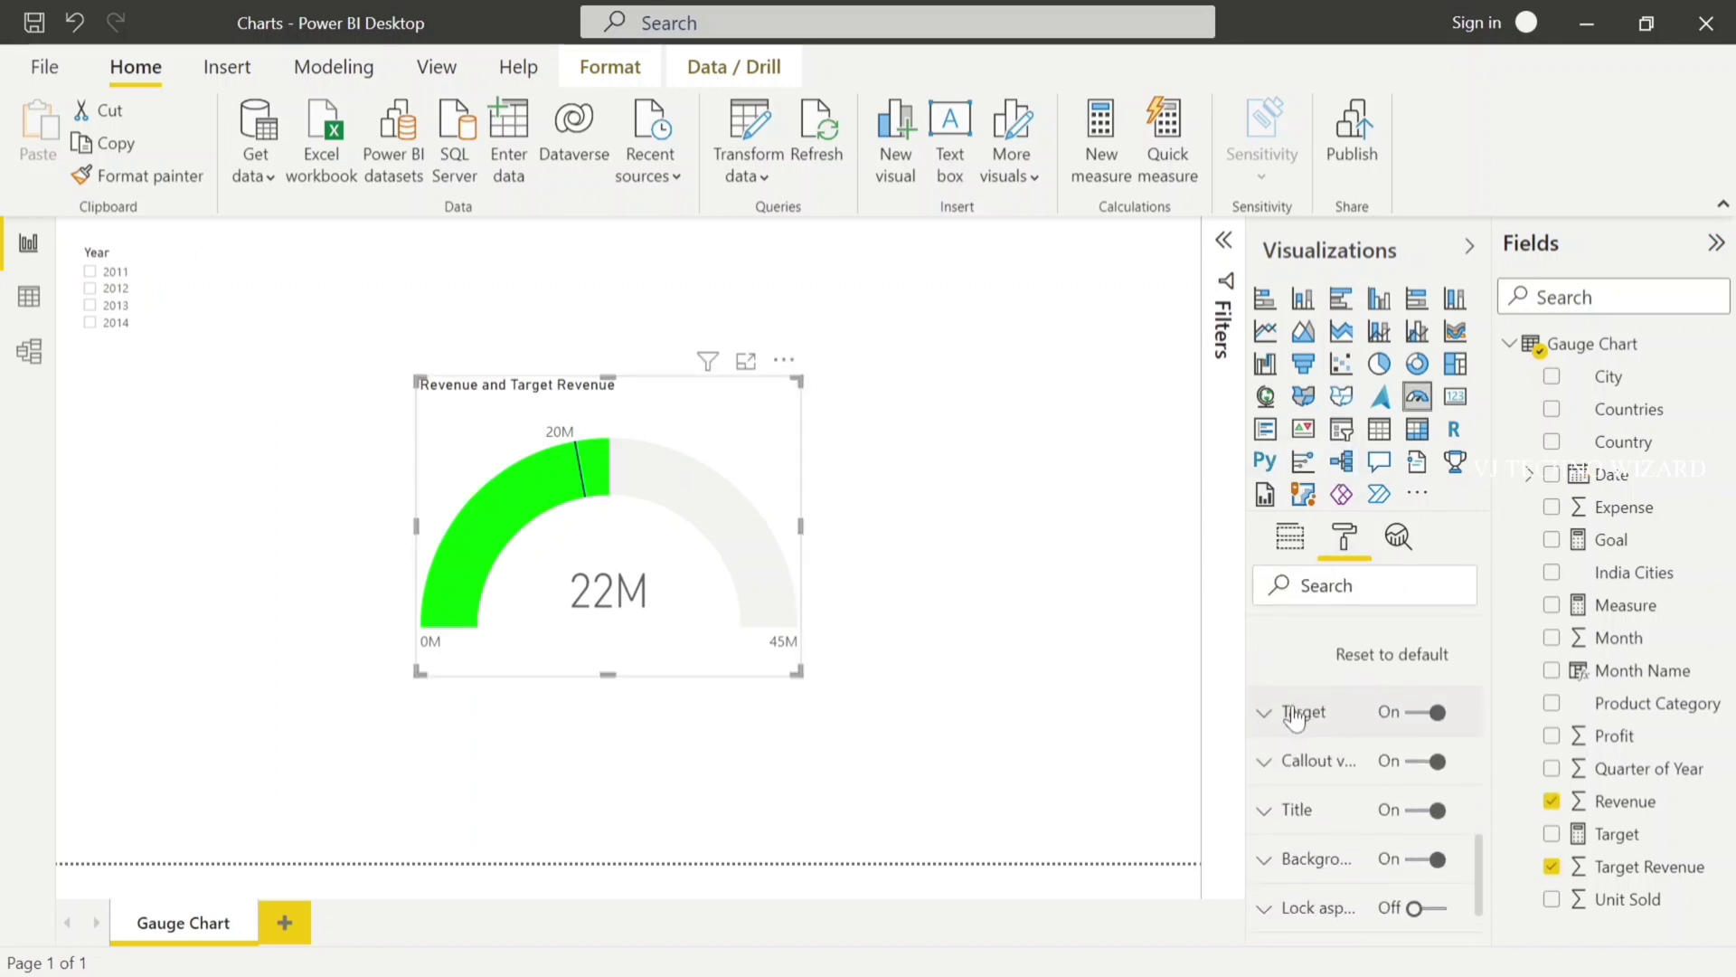
{"action": "left_click", "coordinate": [1266, 714]}
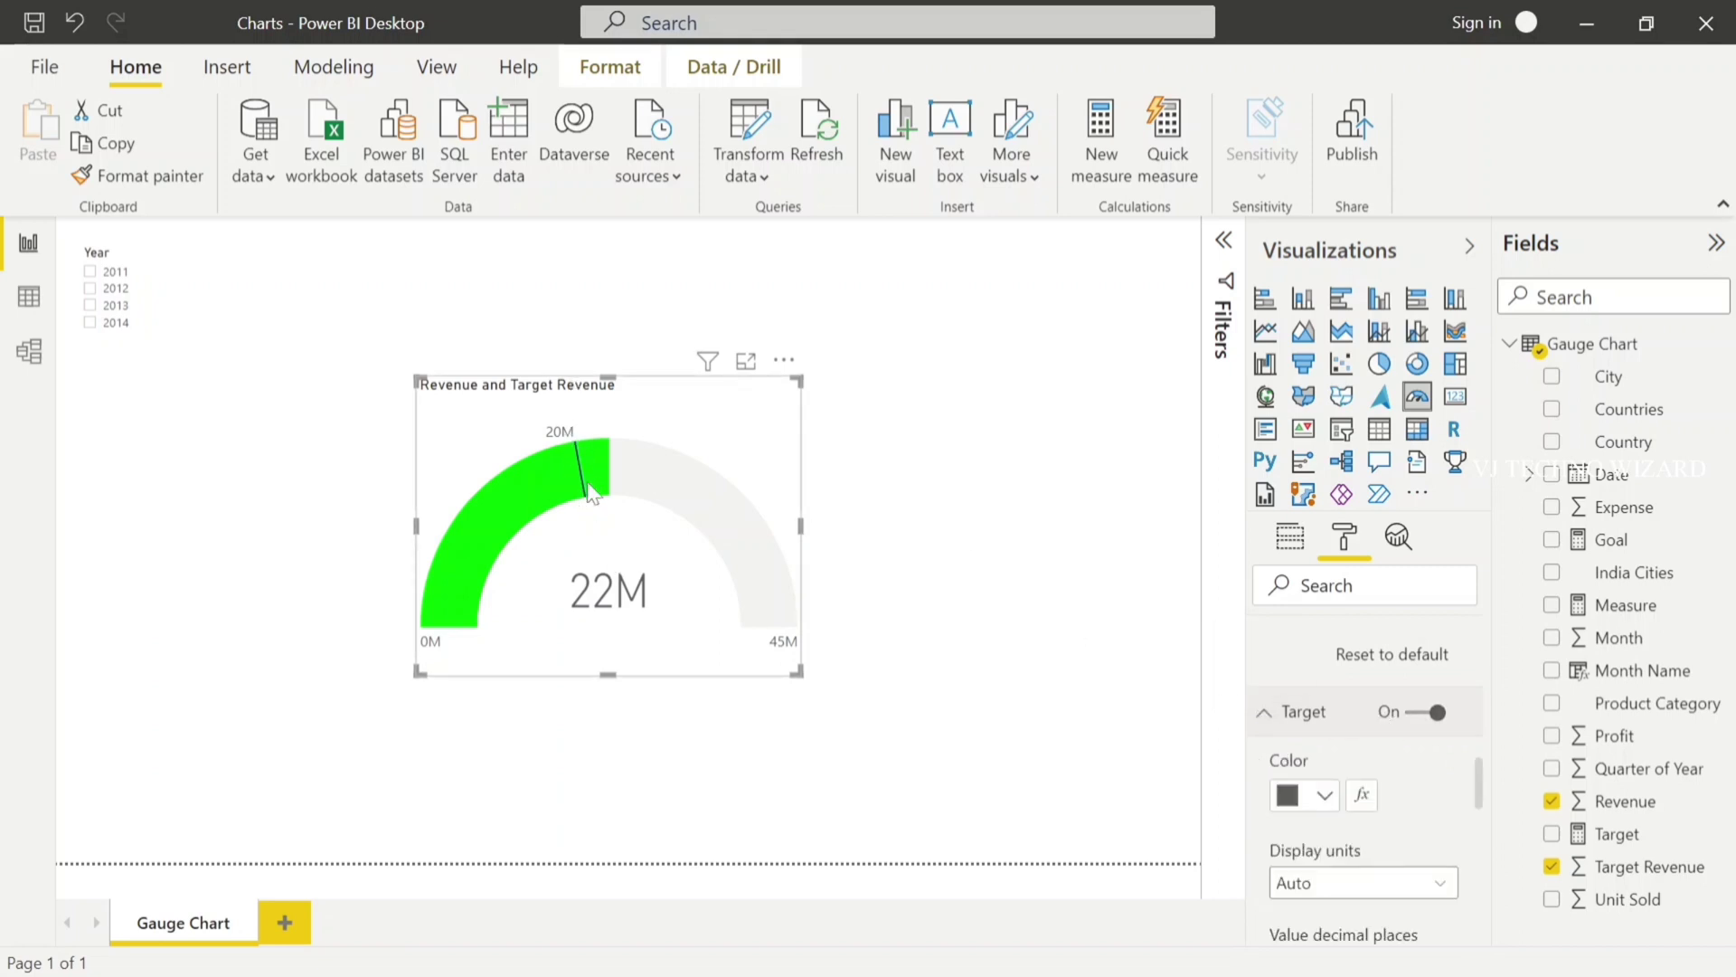
{"action": "scroll", "coordinate": [1333, 731], "scroll_direction": "down", "scroll_amount": 3}
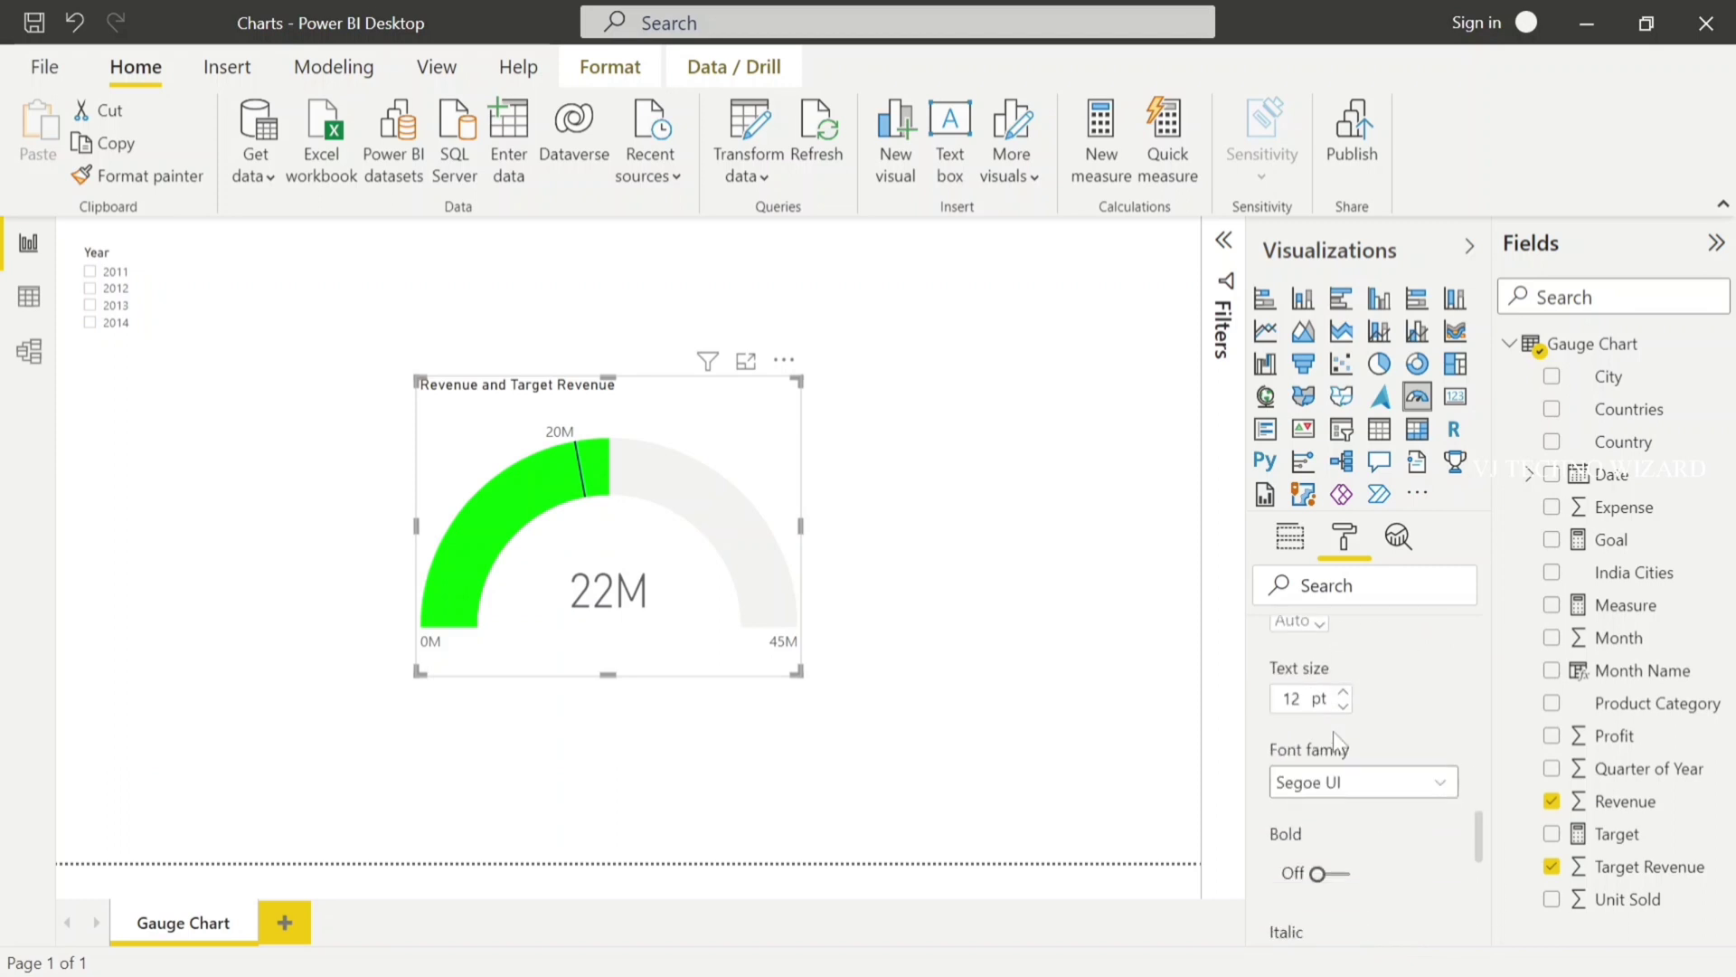
{"action": "scroll", "coordinate": [1332, 730], "scroll_direction": "down", "scroll_amount": 5}
{"action": "scroll", "coordinate": [1284, 734], "scroll_direction": "up", "scroll_amount": 2}
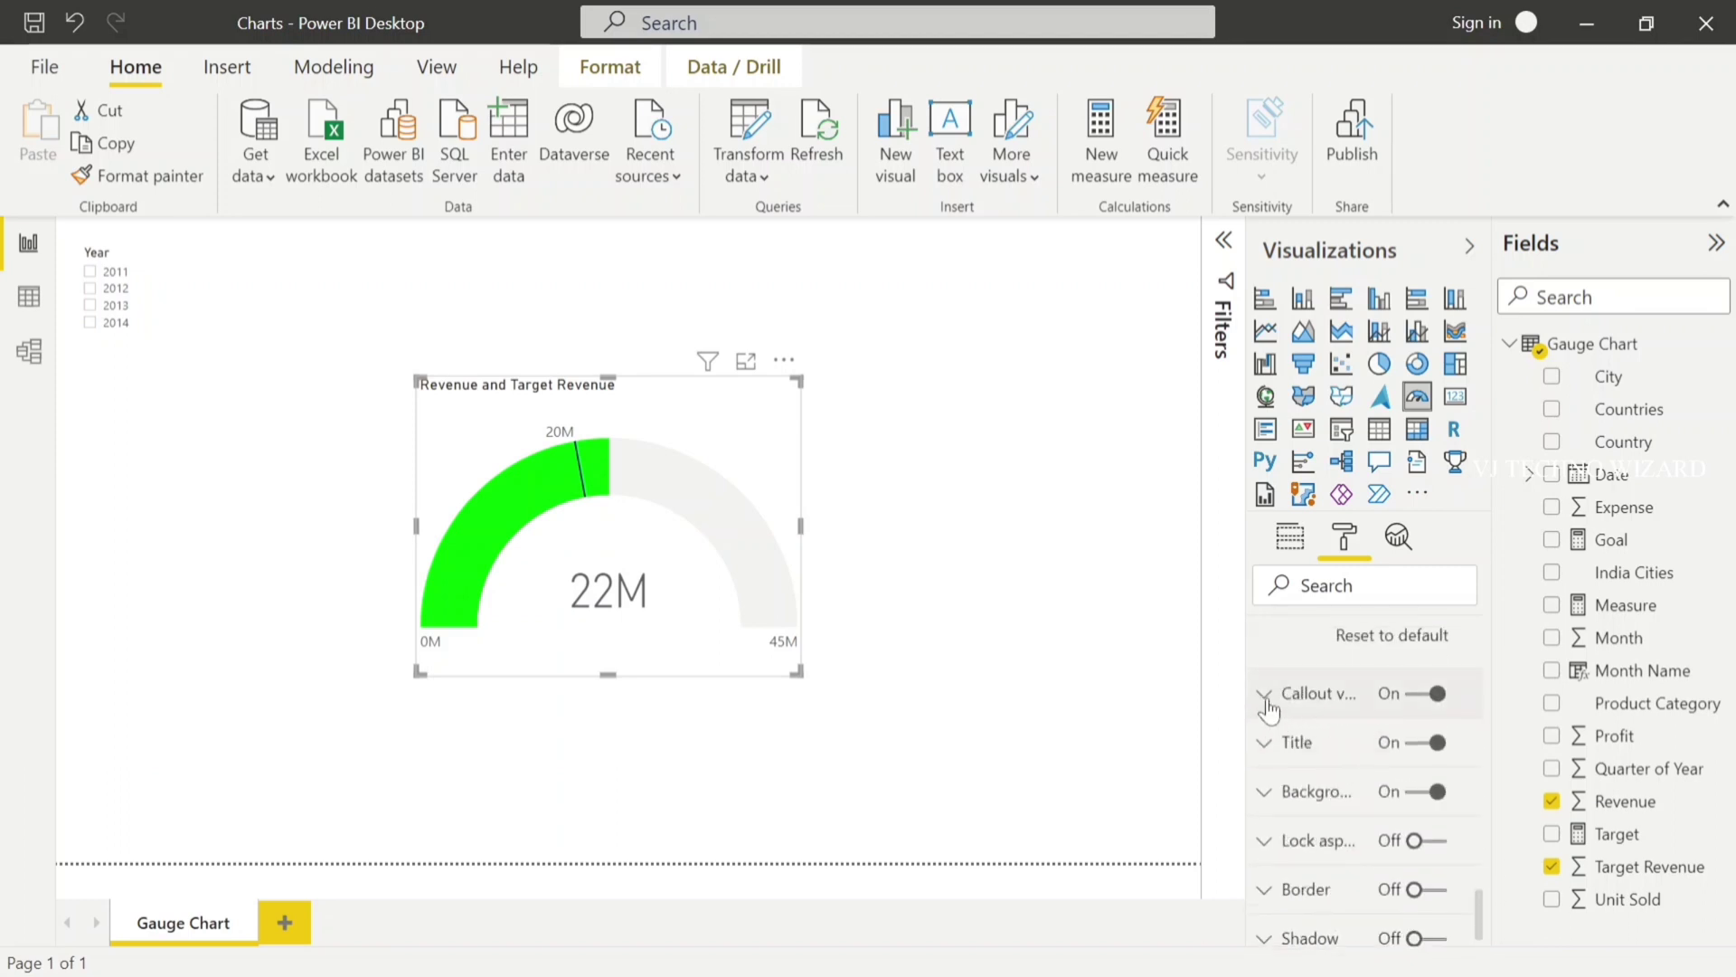
{"action": "left_click", "coordinate": [1266, 699]}
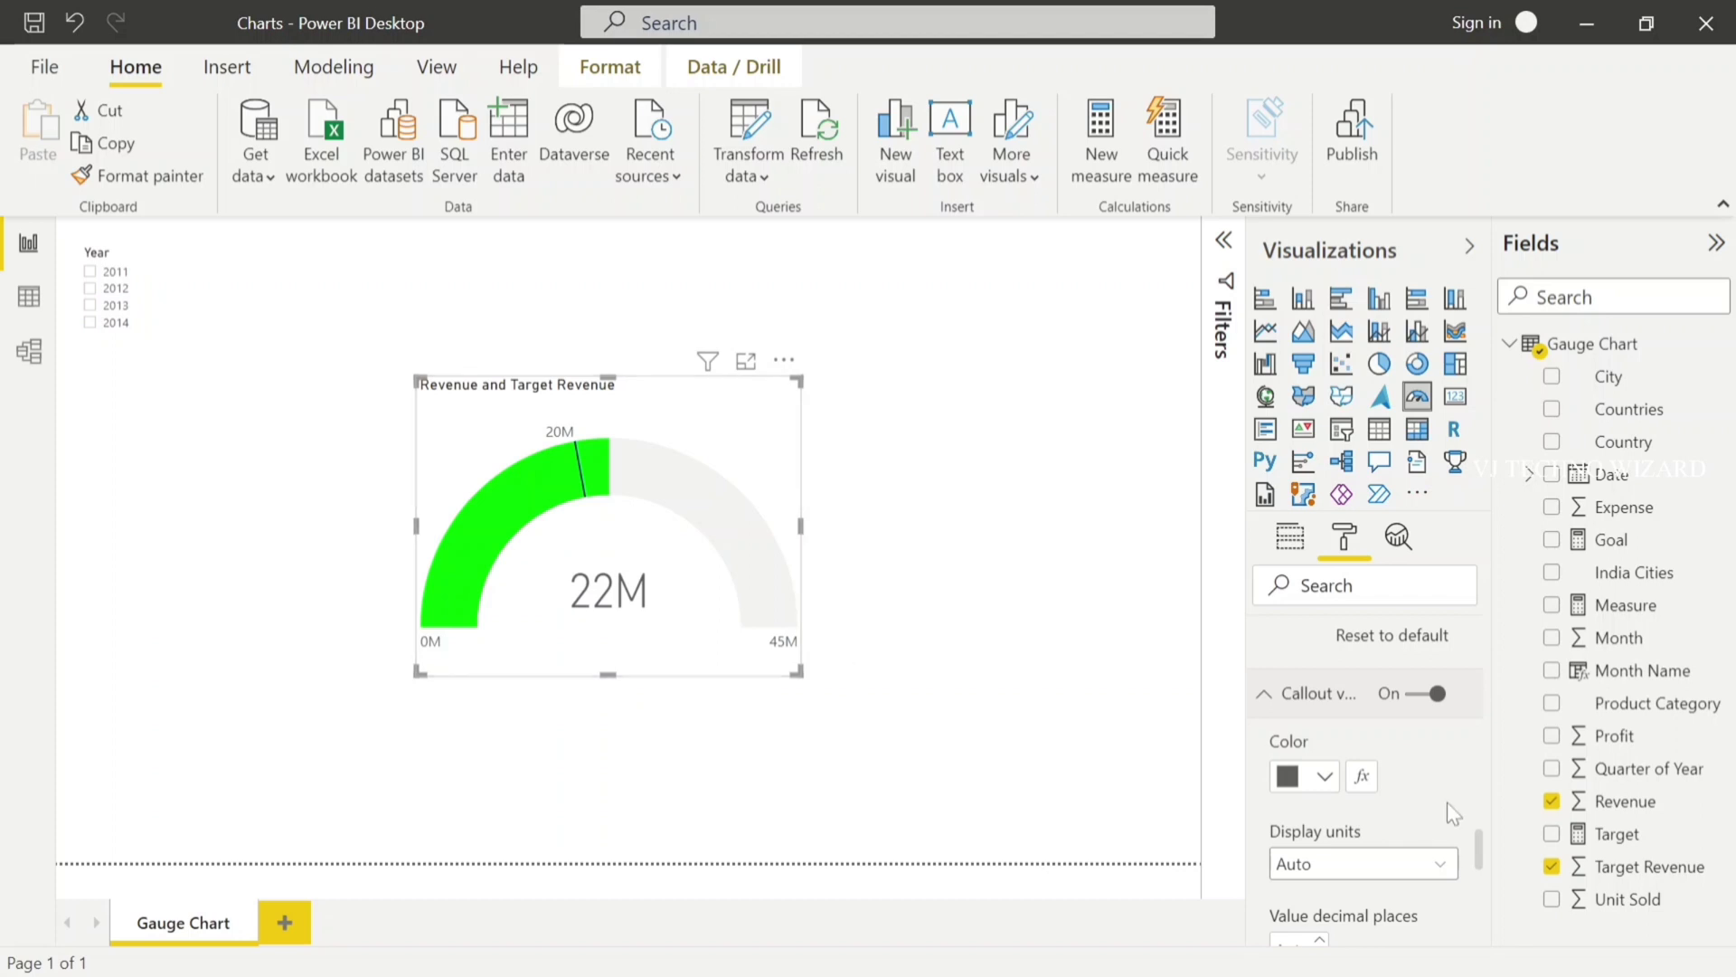
Apply Field value formatting to the Callout value colour using the Goal measure.
{"action": "left_click", "coordinate": [1363, 778]}
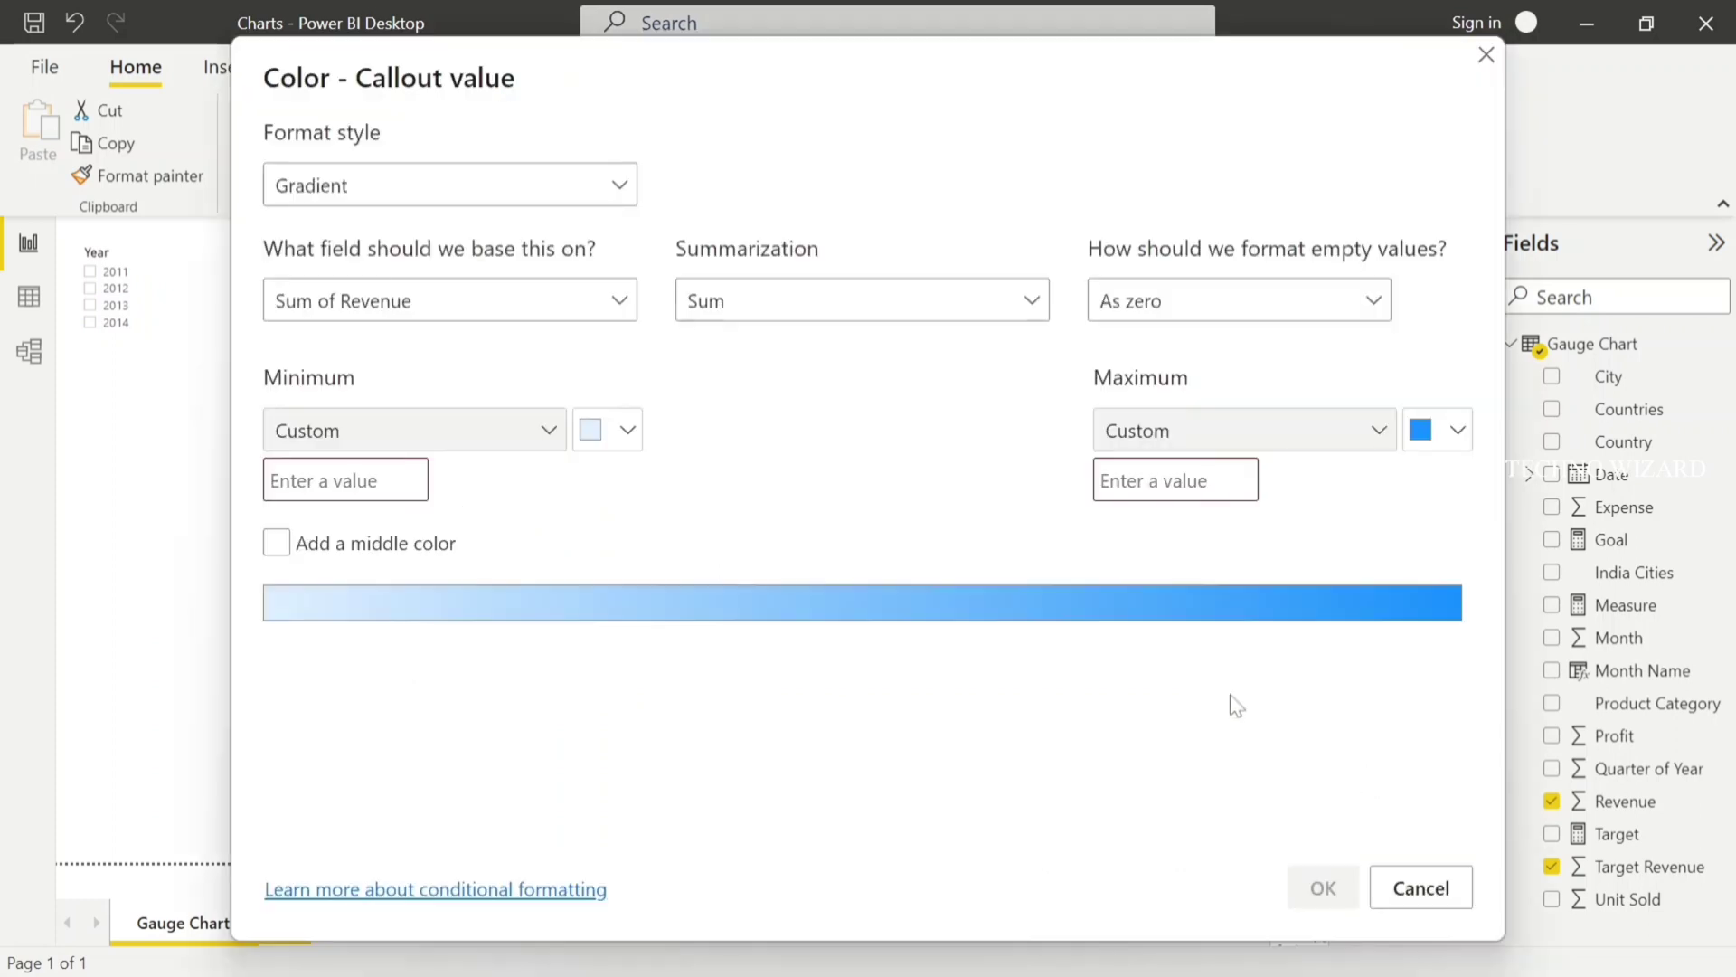
{"action": "left_click", "coordinate": [398, 184]}
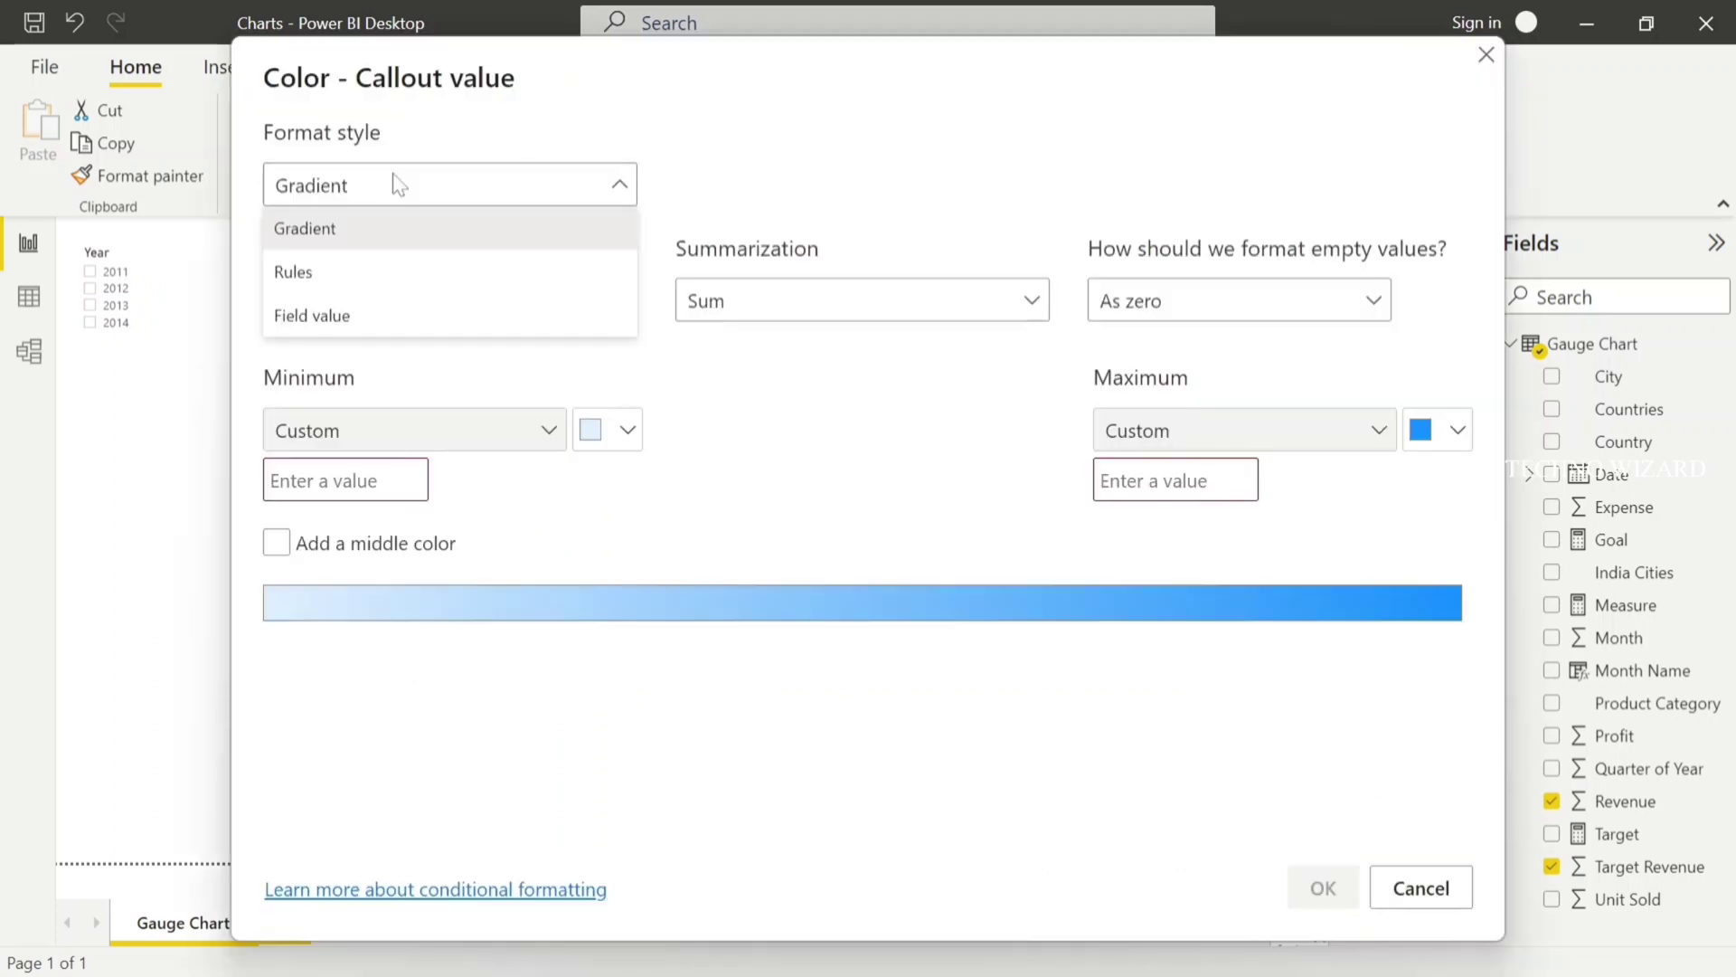
{"action": "left_click", "coordinate": [307, 314]}
{"action": "left_click", "coordinate": [410, 312]}
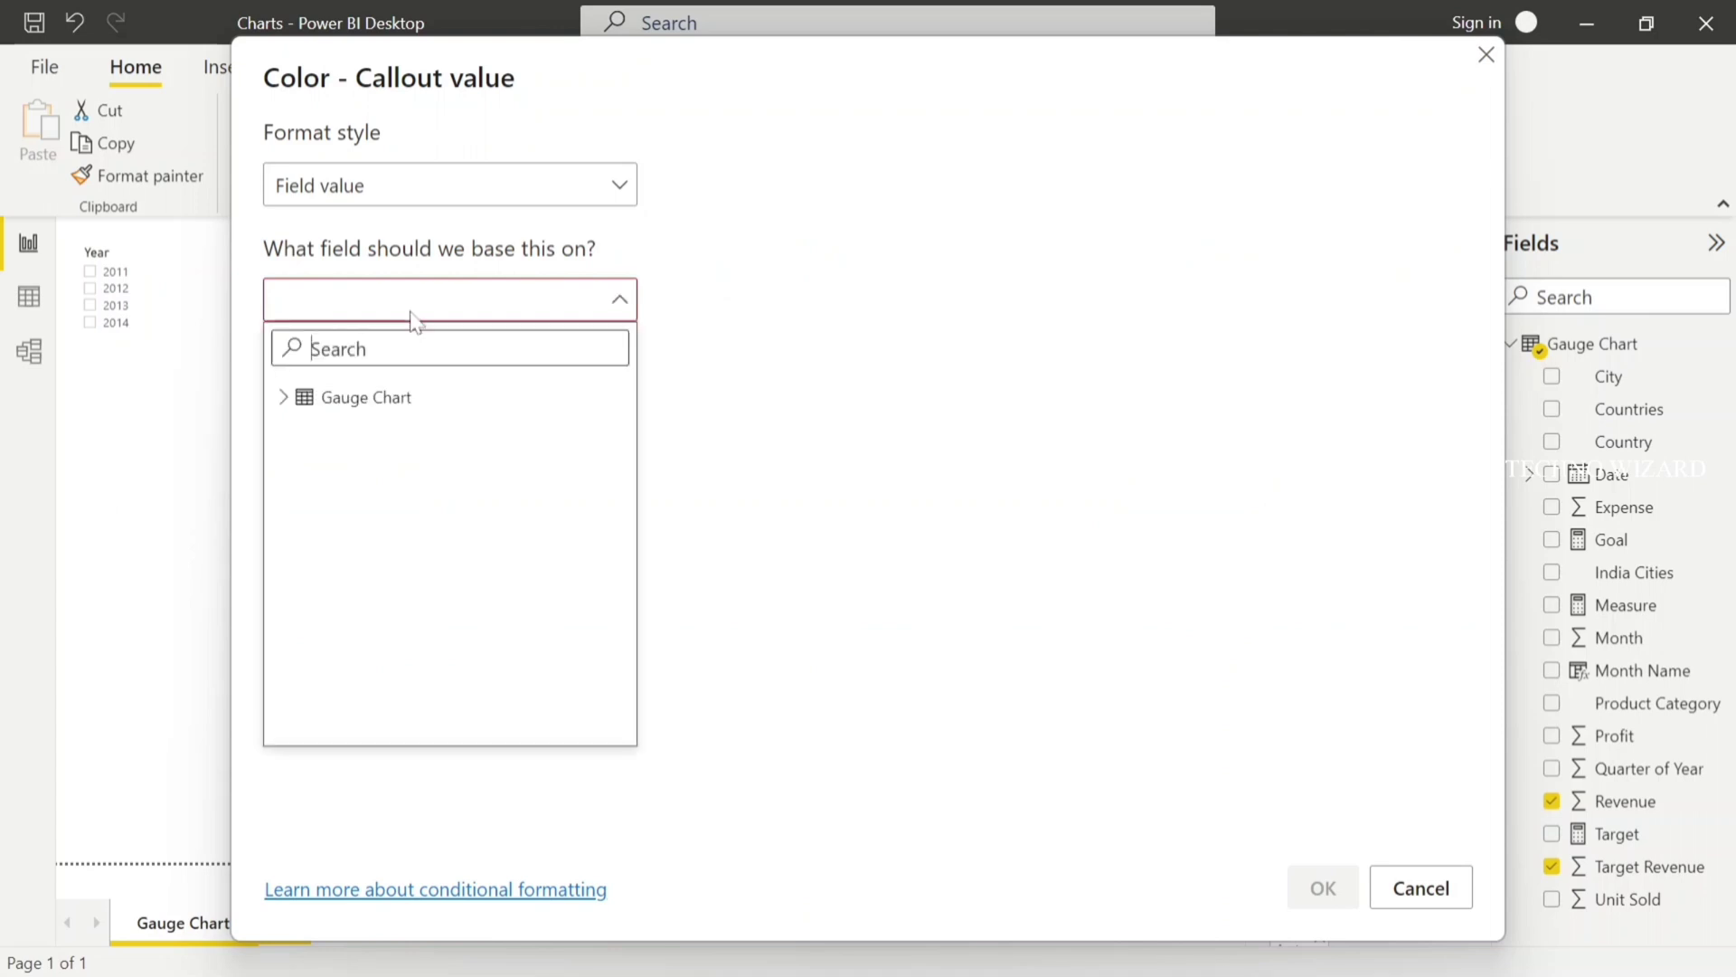
{"action": "left_click", "coordinate": [287, 398]}
{"action": "scroll", "coordinate": [389, 560], "scroll_direction": "down", "scroll_amount": 1}
{"action": "left_click", "coordinate": [386, 558]}
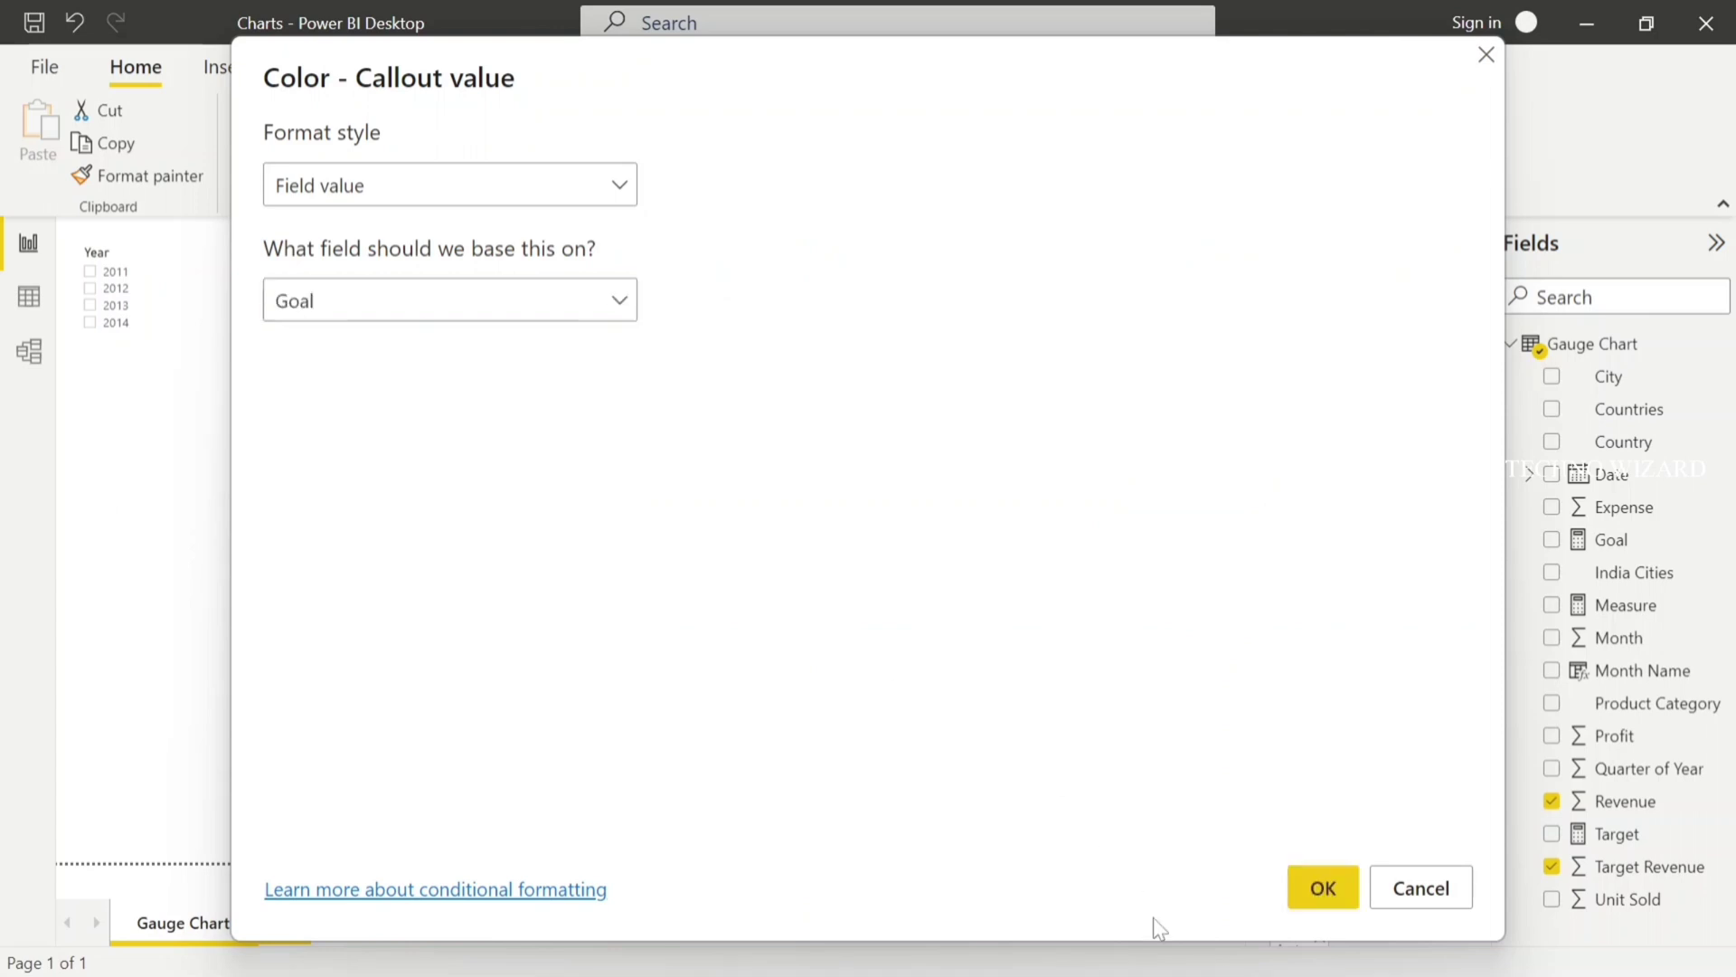
{"action": "left_click", "coordinate": [1315, 887]}
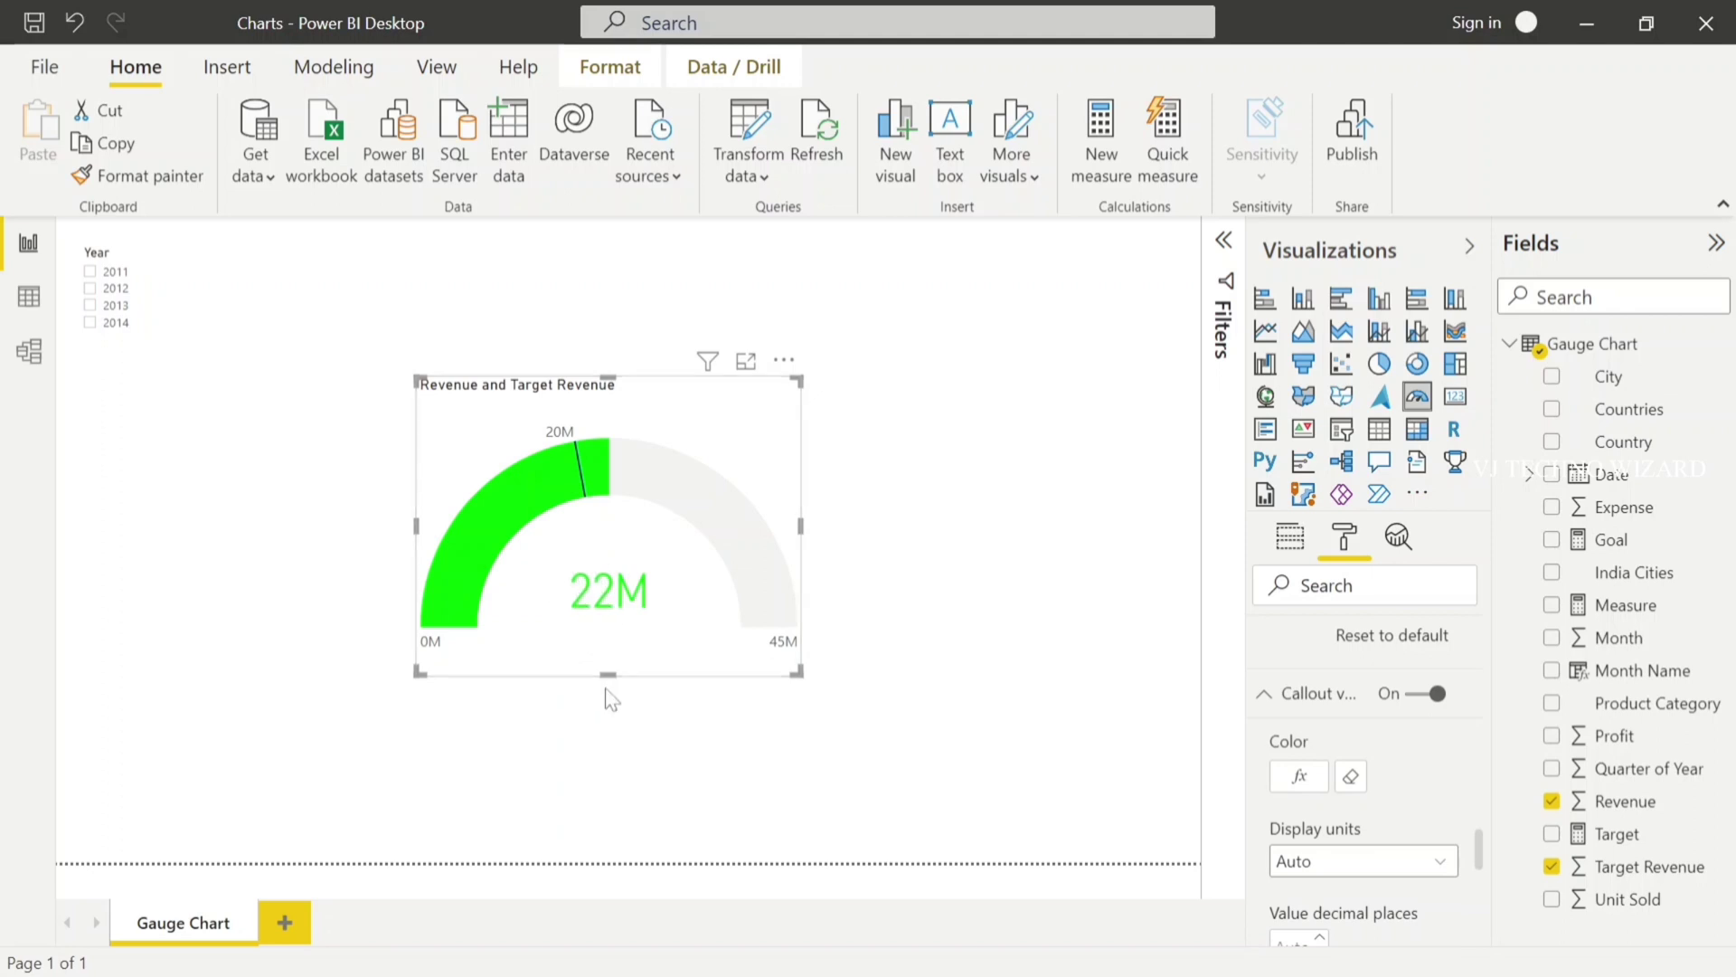
{"action": "left_click", "coordinate": [91, 288]}
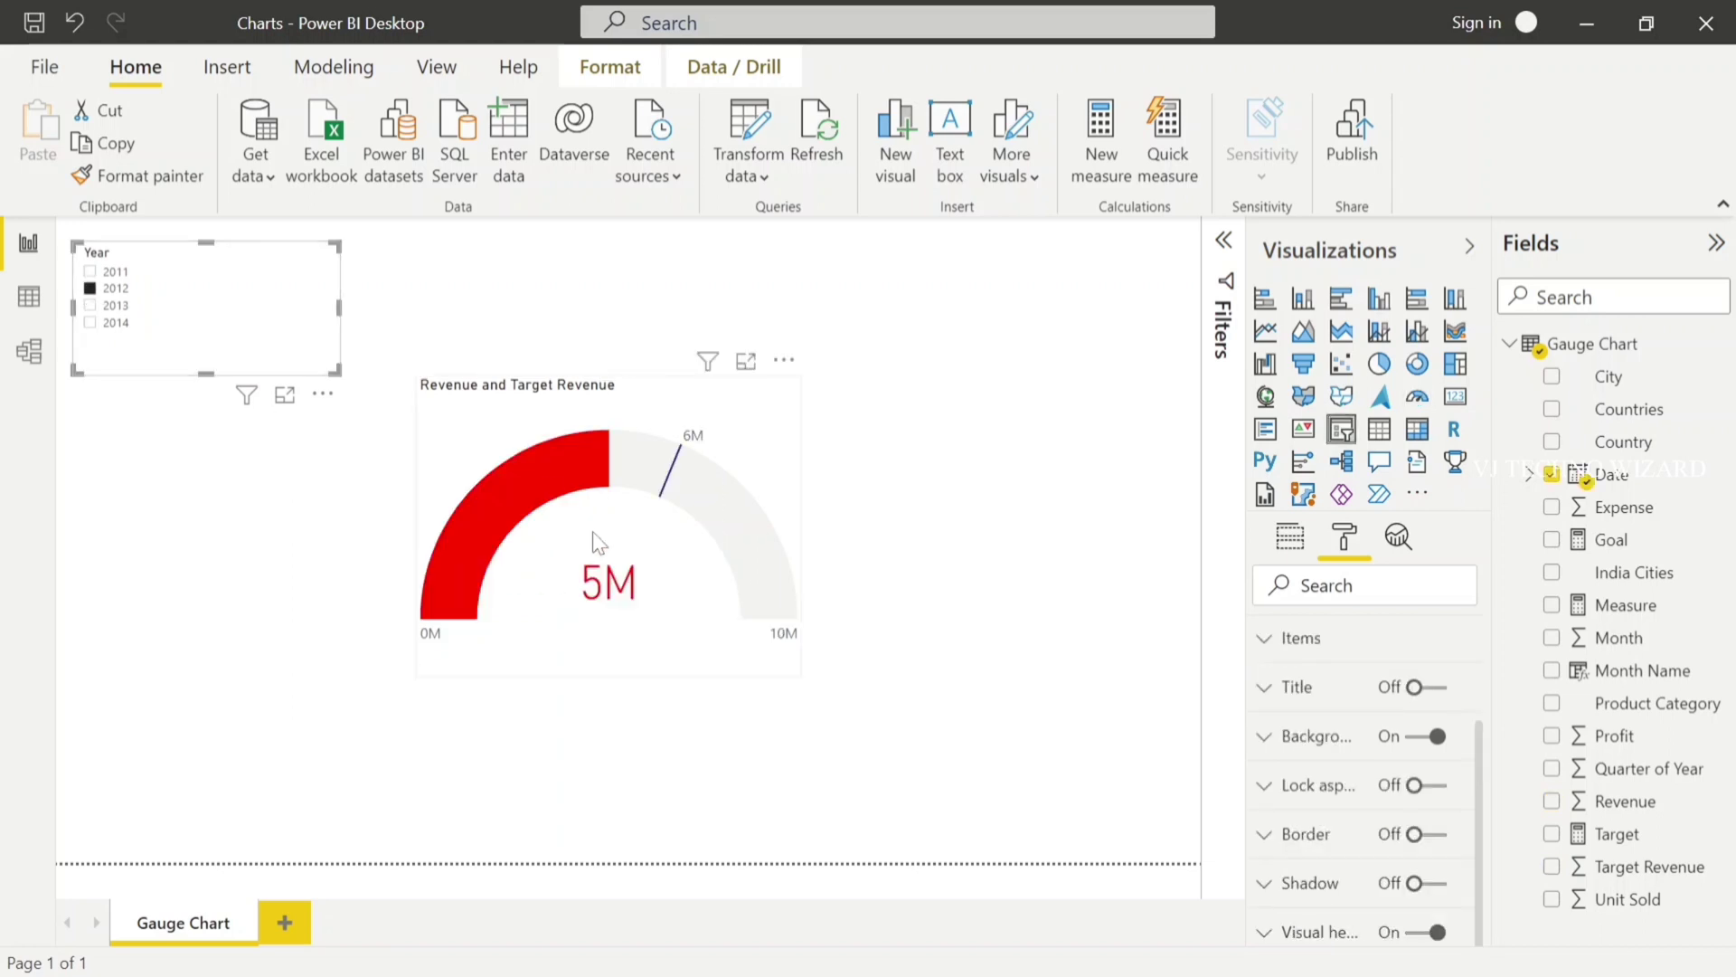
{"action": "left_click", "coordinate": [90, 288]}
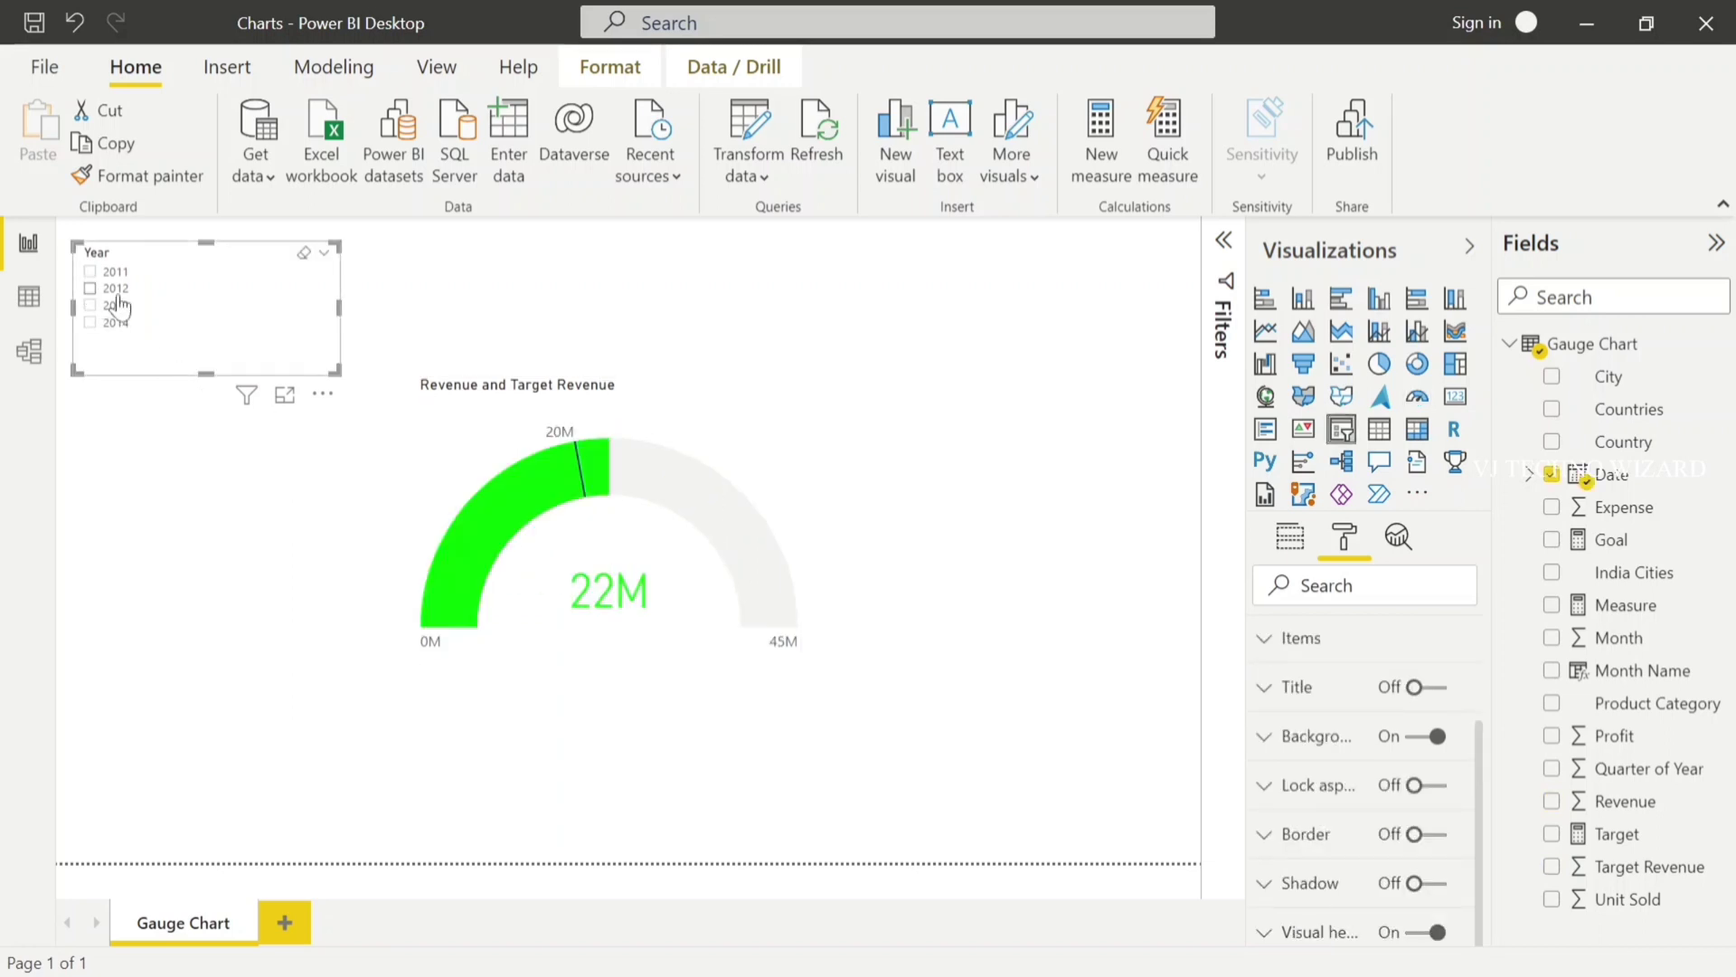
{"action": "left_click", "coordinate": [728, 423]}
{"action": "left_click", "coordinate": [1263, 639]}
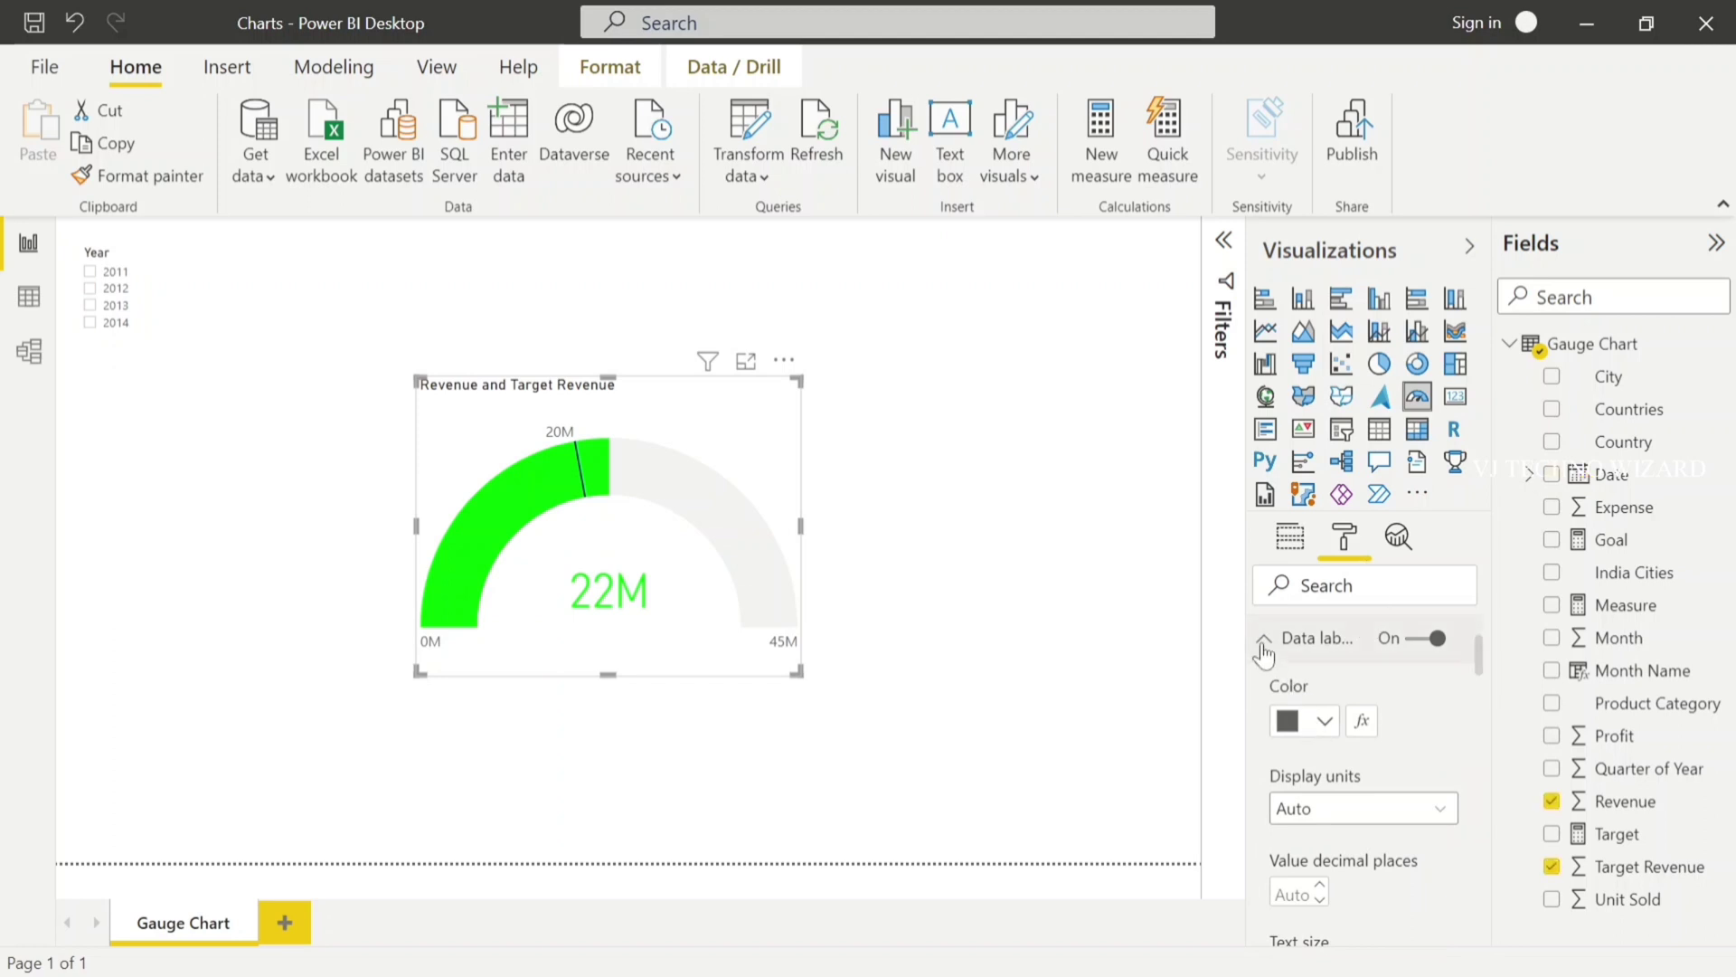
{"action": "left_click", "coordinate": [1265, 688]}
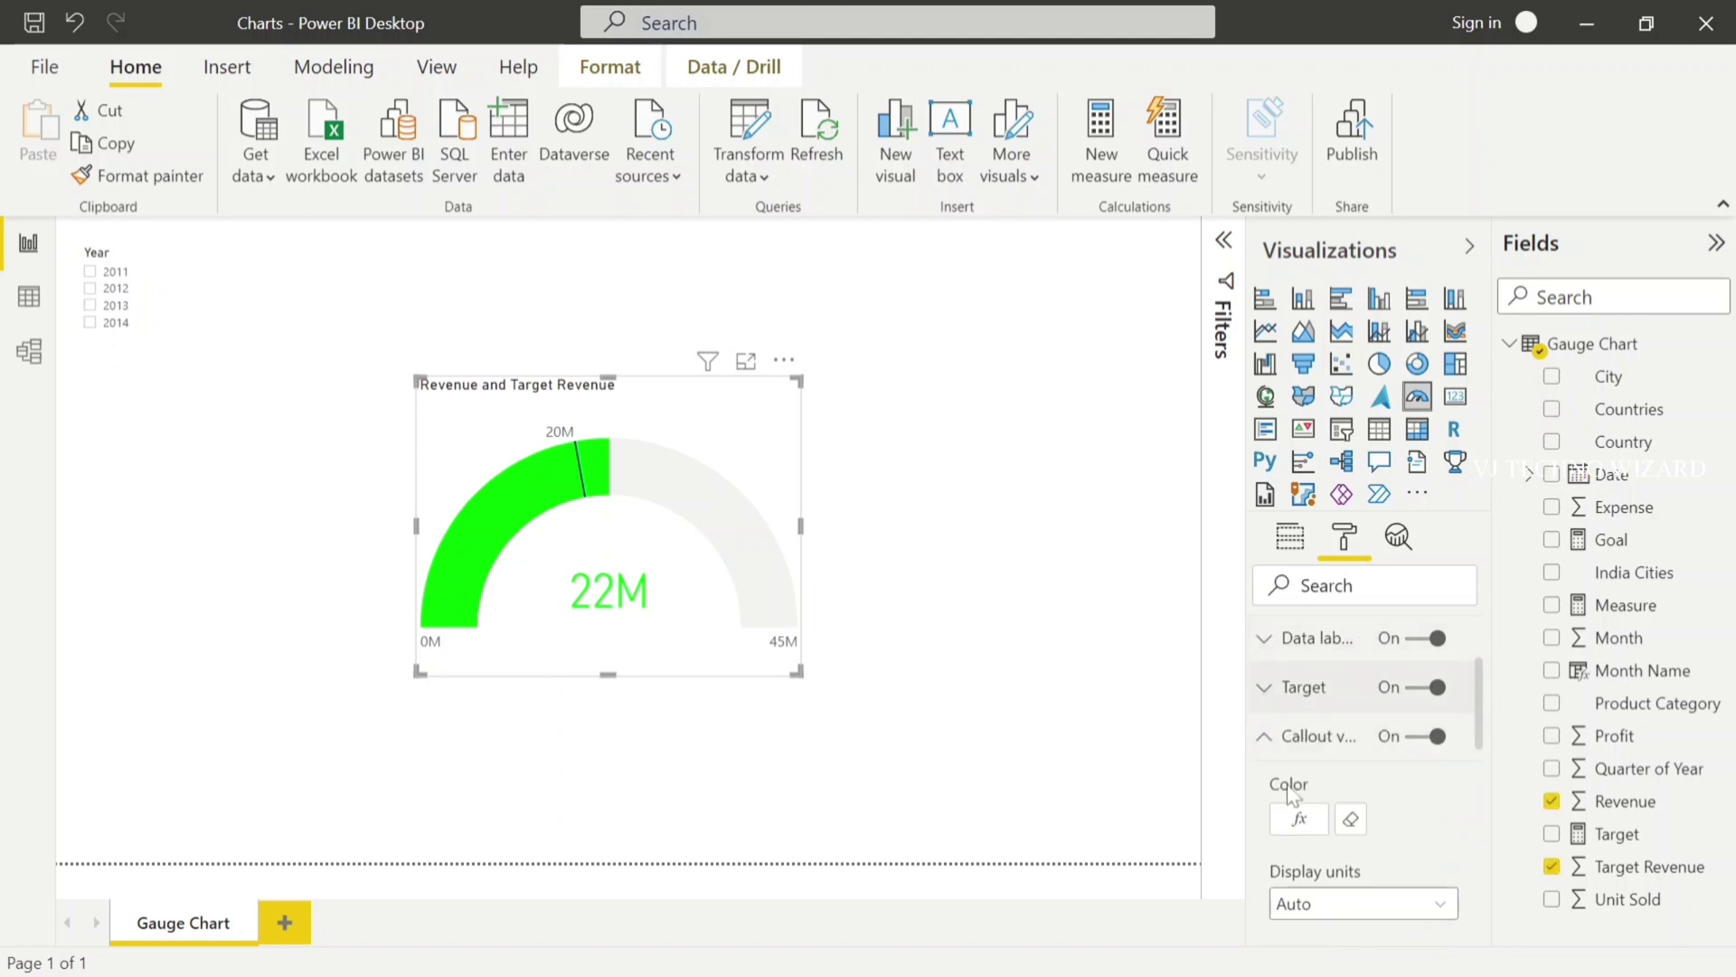
{"action": "scroll", "coordinate": [1288, 791], "scroll_direction": "down", "scroll_amount": 5}
{"action": "scroll", "coordinate": [1288, 791], "scroll_direction": "down", "scroll_amount": 3}
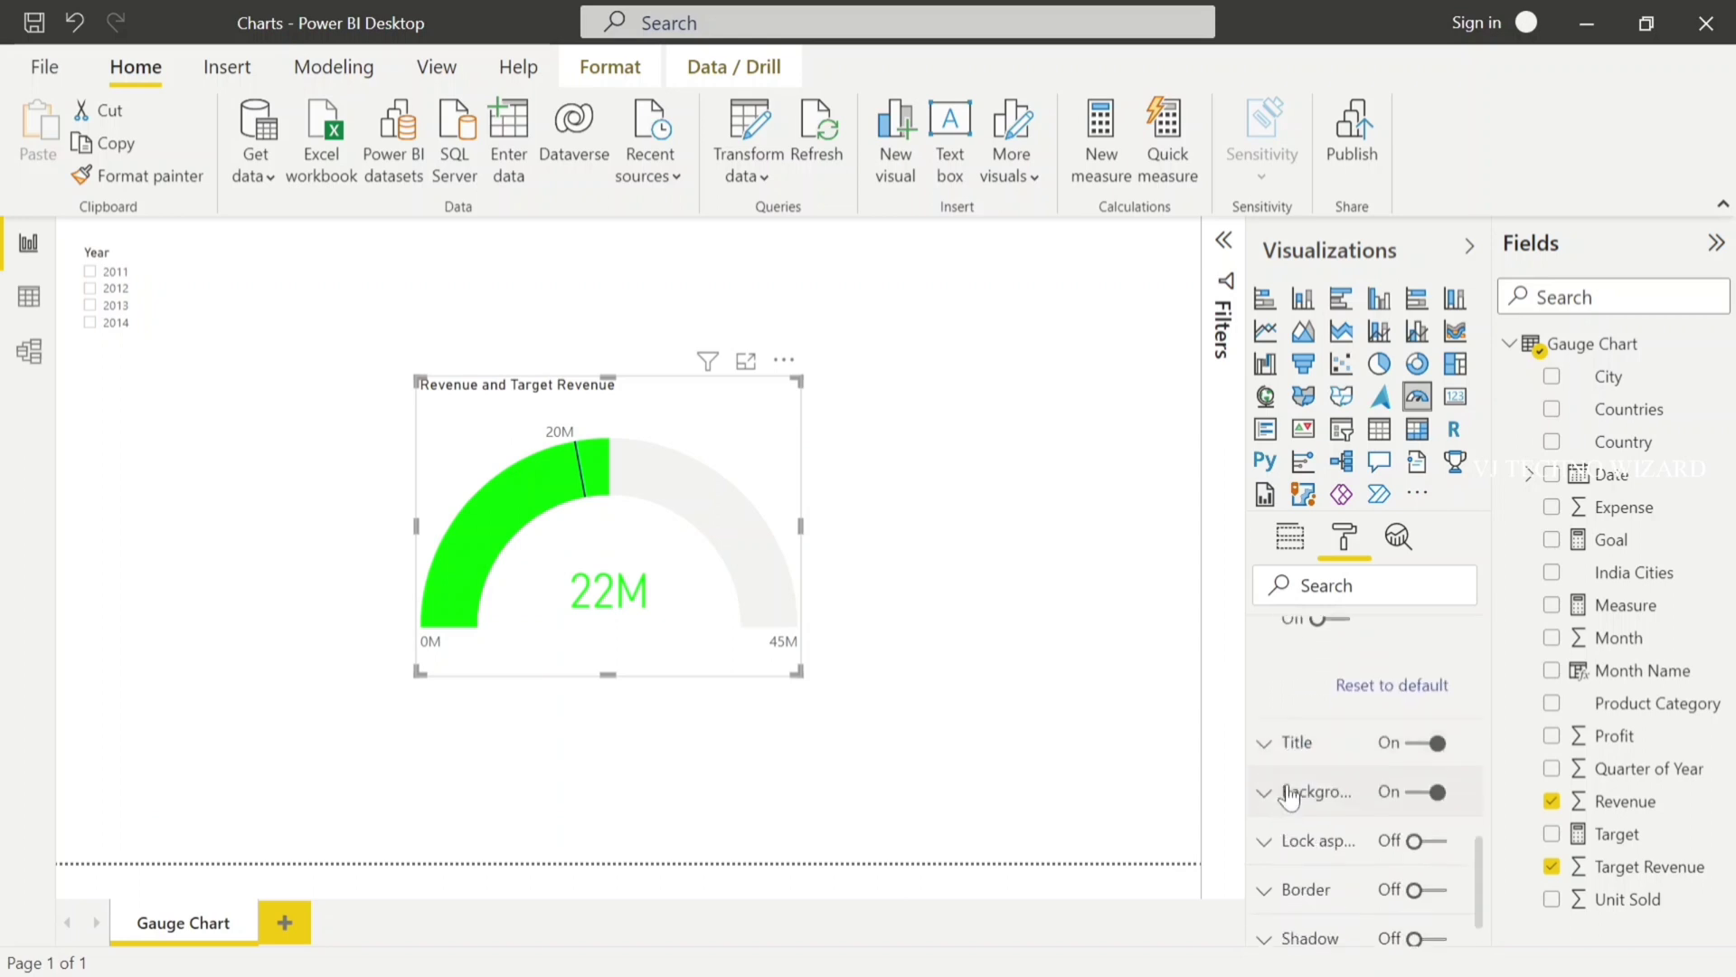
{"action": "left_click", "coordinate": [1263, 717]}
{"action": "scroll", "coordinate": [1311, 824], "scroll_direction": "down", "scroll_amount": 7}
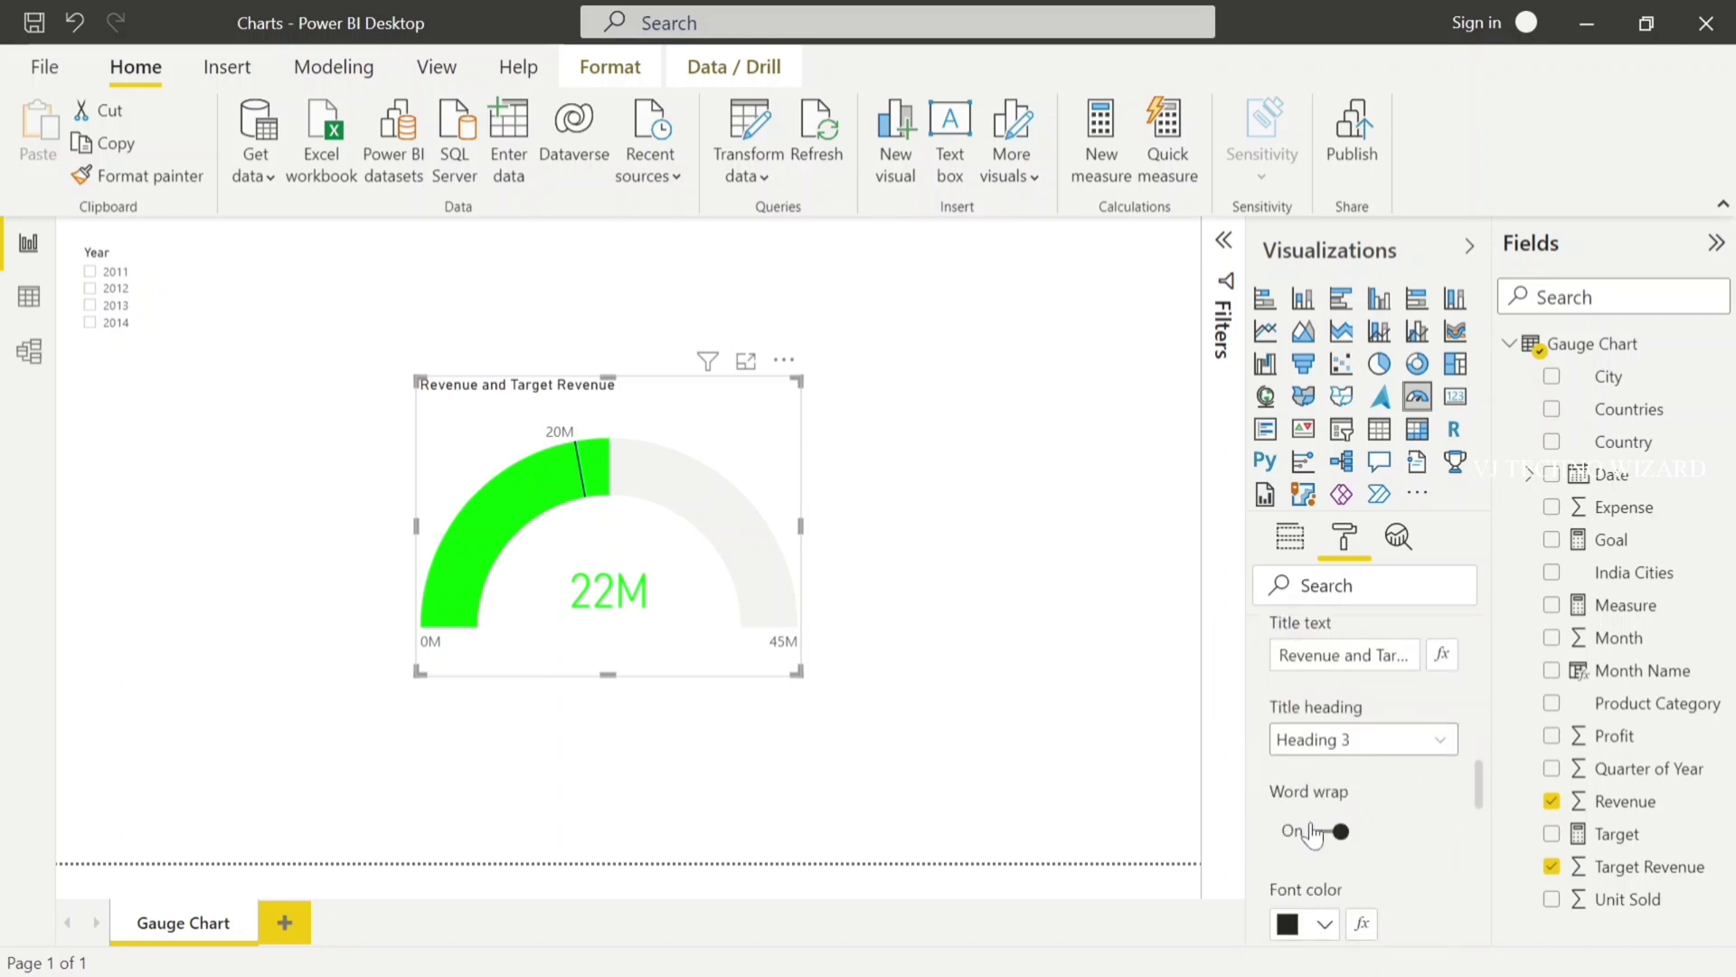
{"action": "scroll", "coordinate": [1313, 835], "scroll_direction": "down", "scroll_amount": 1}
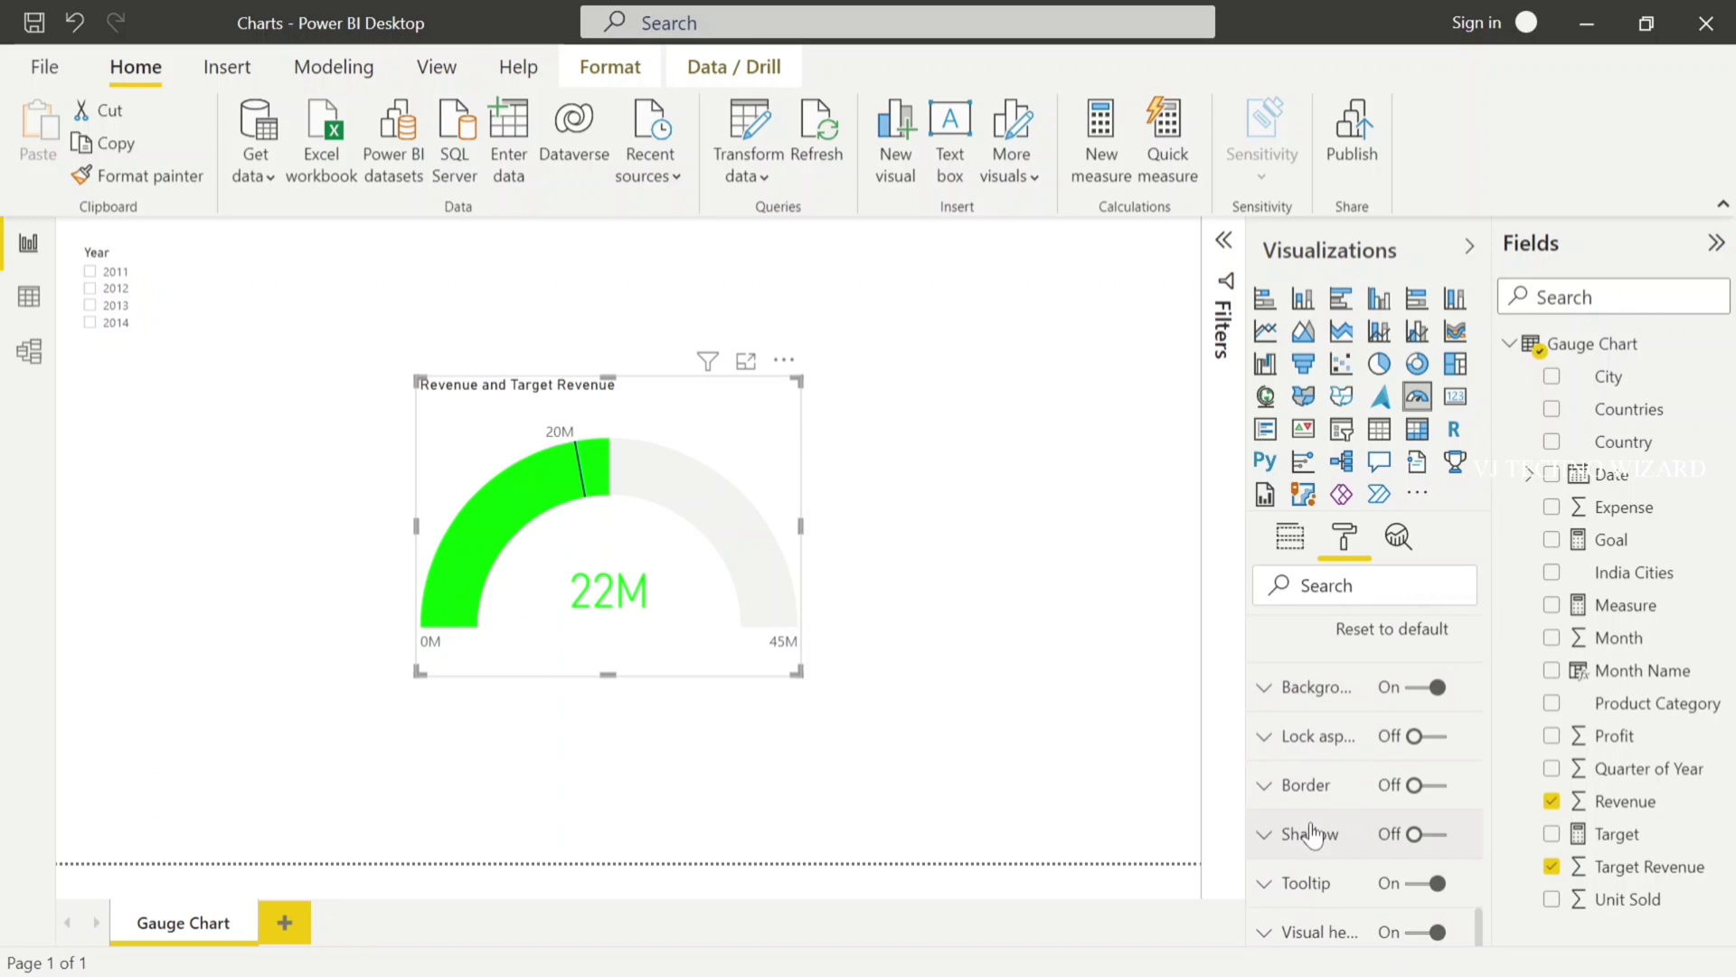
{"action": "left_click", "coordinate": [943, 495]}
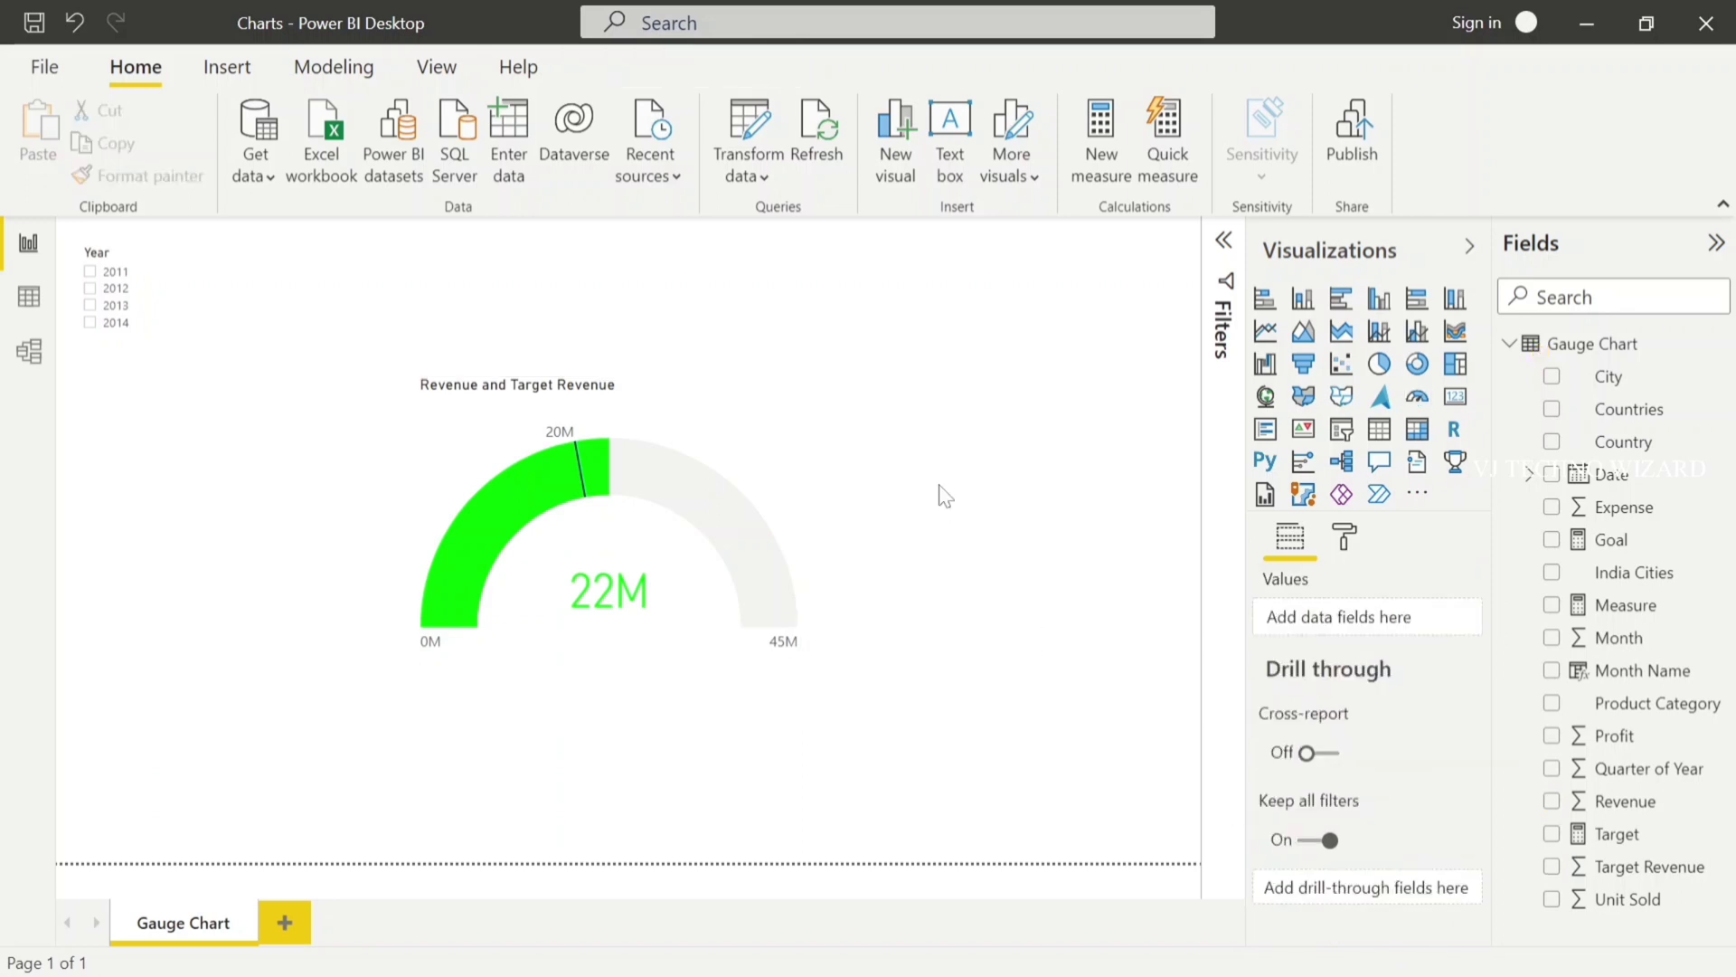